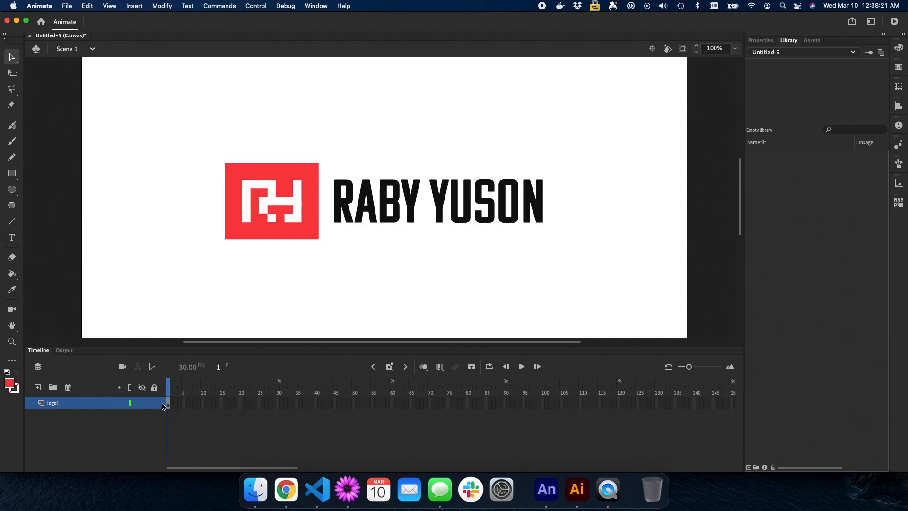
# Rename the logo layer to importedLogo
pyautogui.doubleClick(52, 404)
pyautogui.write('importedL')
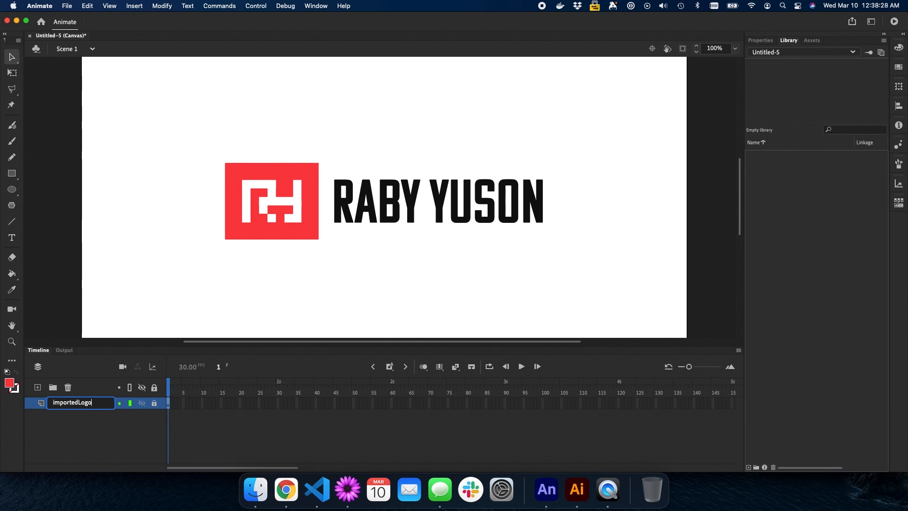
pyautogui.press('Return')
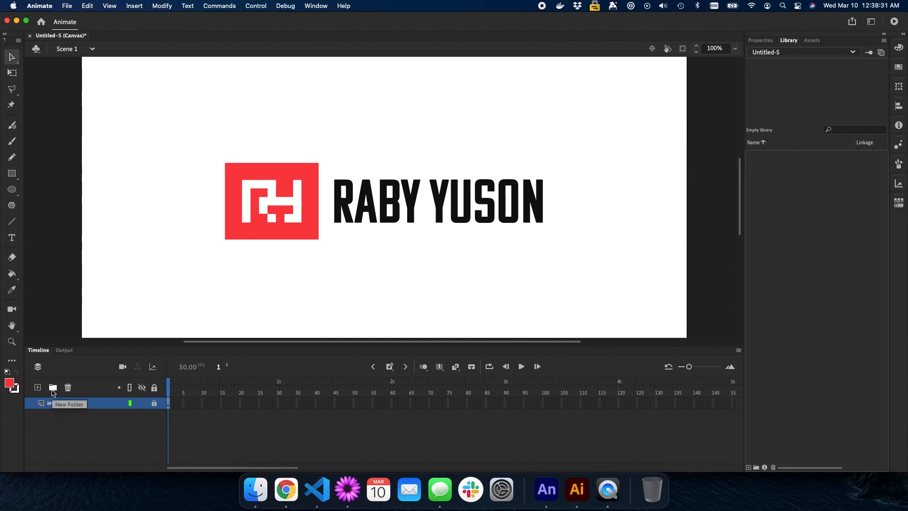
# Add two layer folders named logo and layer1
pyautogui.click(53, 388)
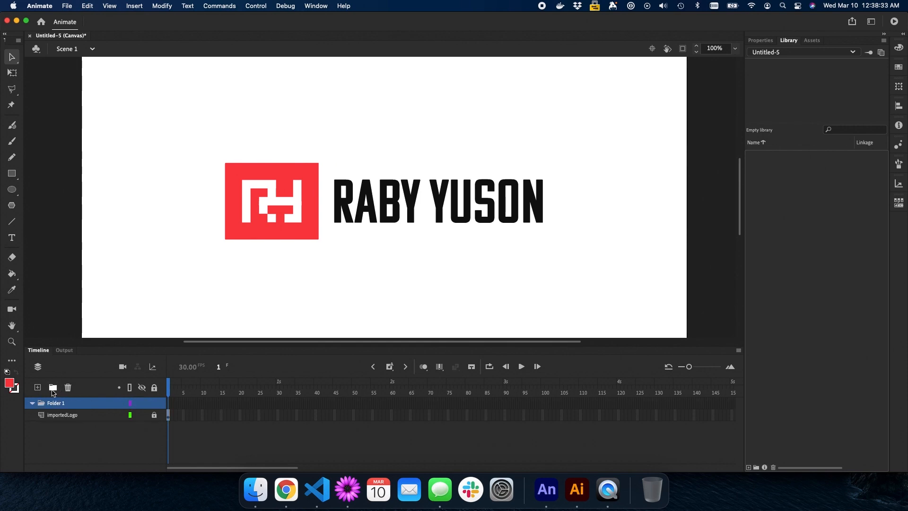
pyautogui.doubleClick(56, 402)
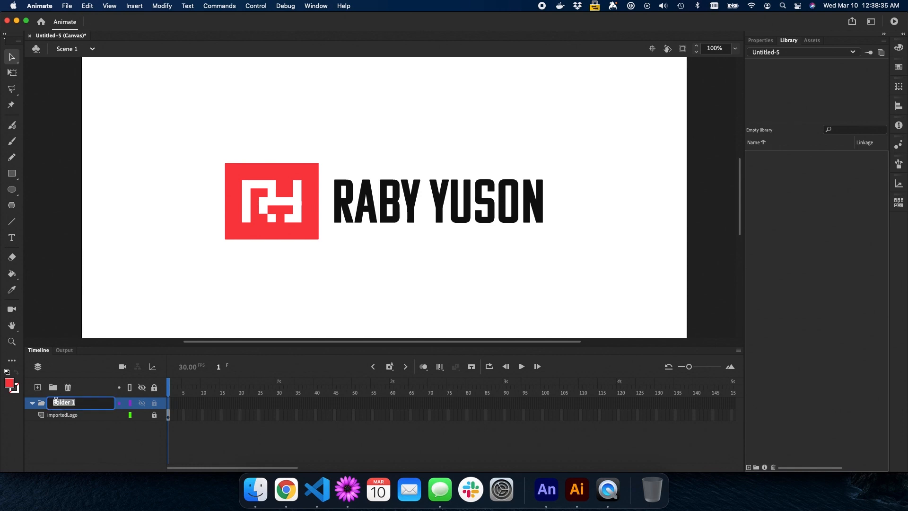
pyautogui.write('logo')
pyautogui.press('Return')
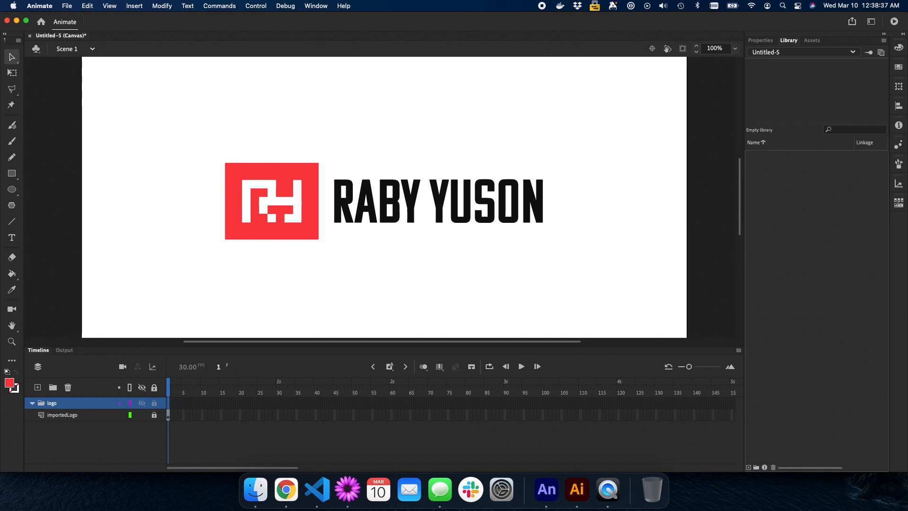
pyautogui.click(53, 387)
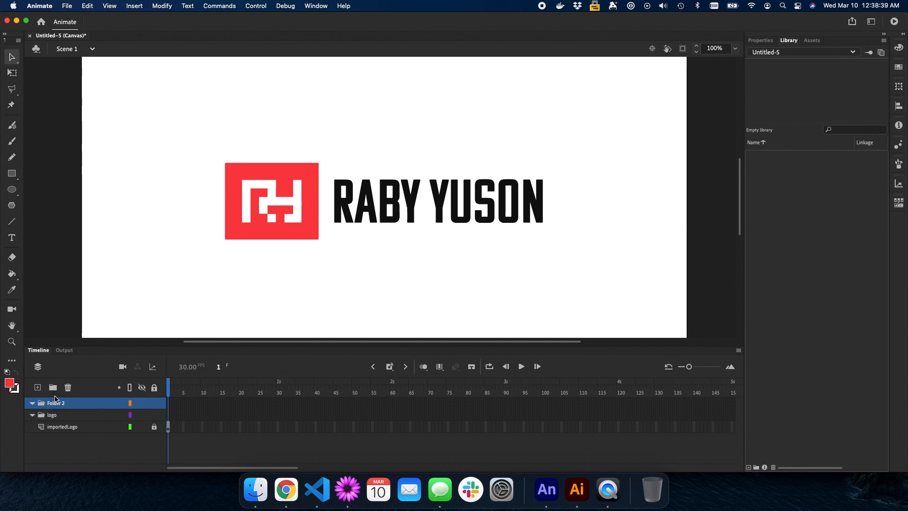
pyautogui.doubleClick(57, 403)
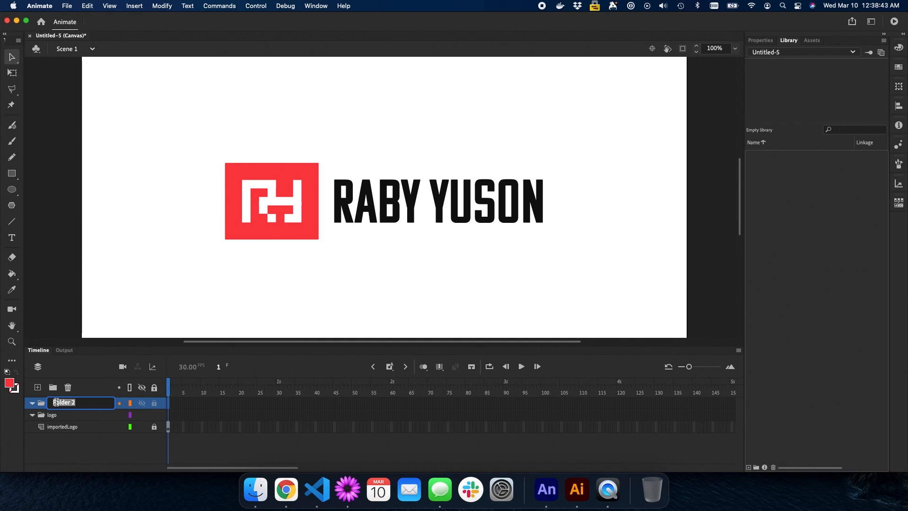
pyautogui.write('layer1')
pyautogui.press('Return')
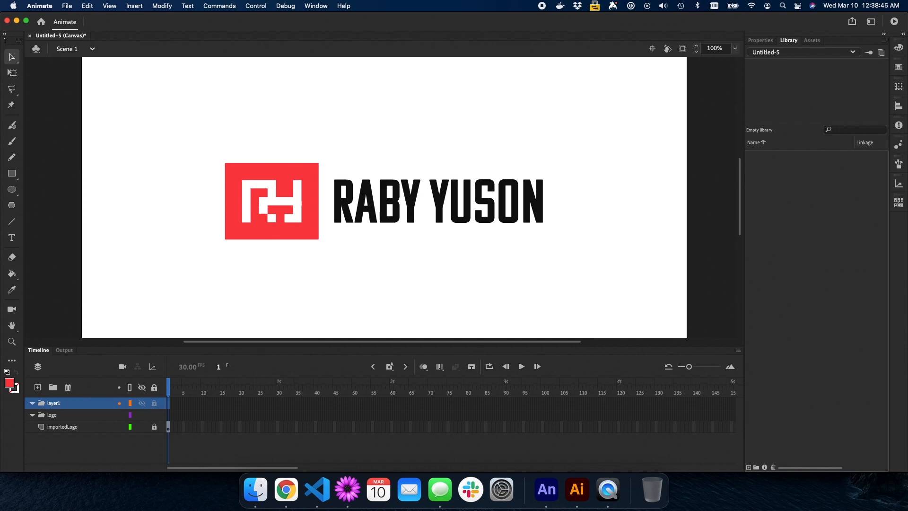
# Nest layer1 inside the logo folder and add a new Layer_2 inside layer1
pyautogui.moveTo(60, 405); pyautogui.dragTo(51, 414)
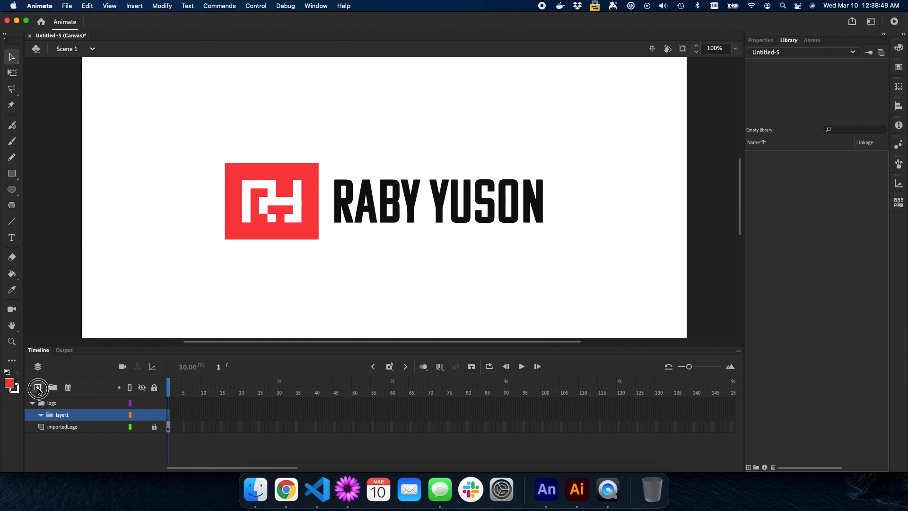
pyautogui.click(37, 387)
pyautogui.moveTo(61, 415); pyautogui.dragTo(61, 431)
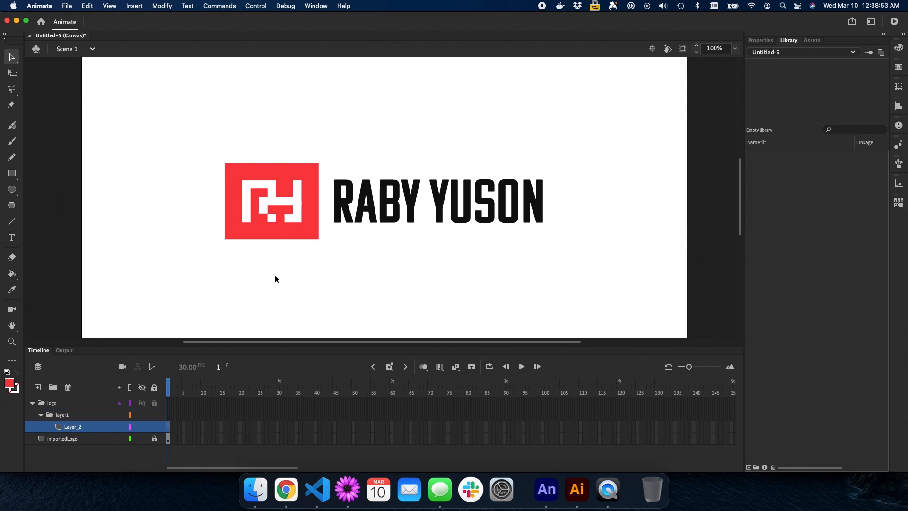
# Zoom the stage to 200% and pan so the whole red mark is in view
pyautogui.press('super+equal')
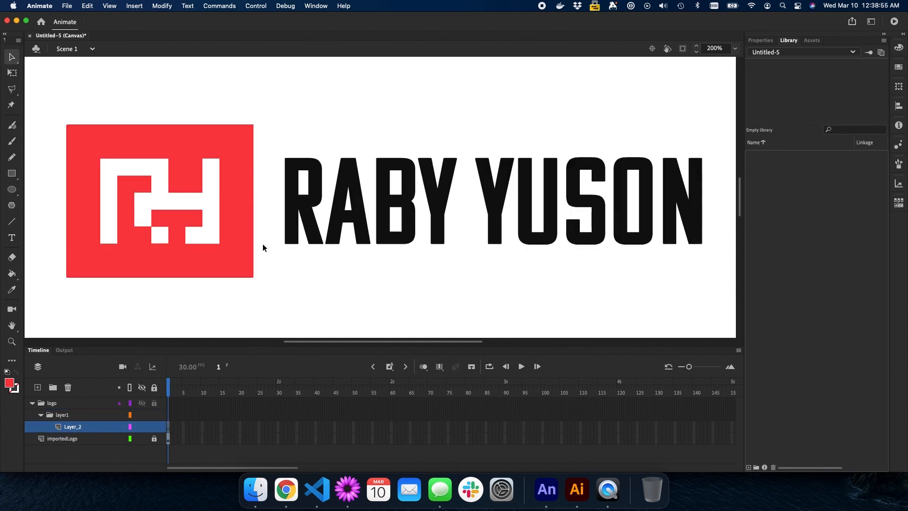
pyautogui.press('h')
pyautogui.moveTo(259, 242); pyautogui.dragTo(344, 248)
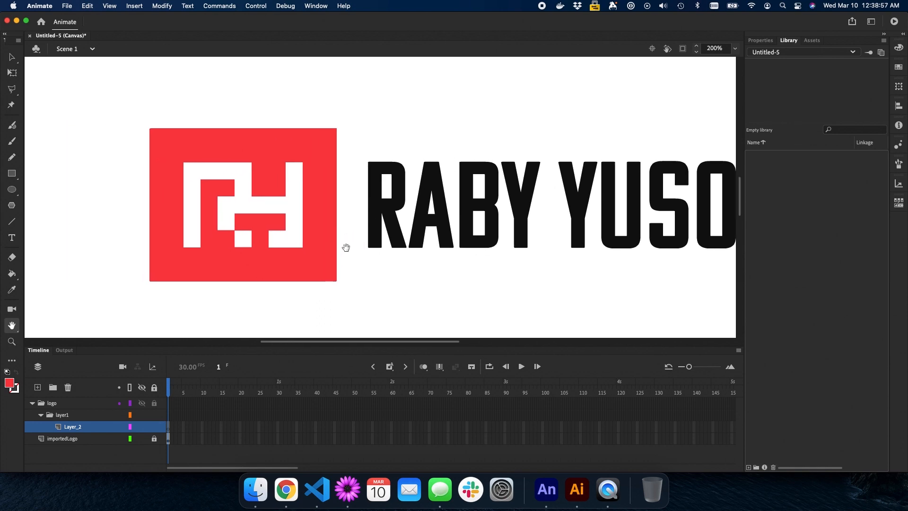
pyautogui.moveTo(205, 229); pyautogui.dragTo(198, 249)
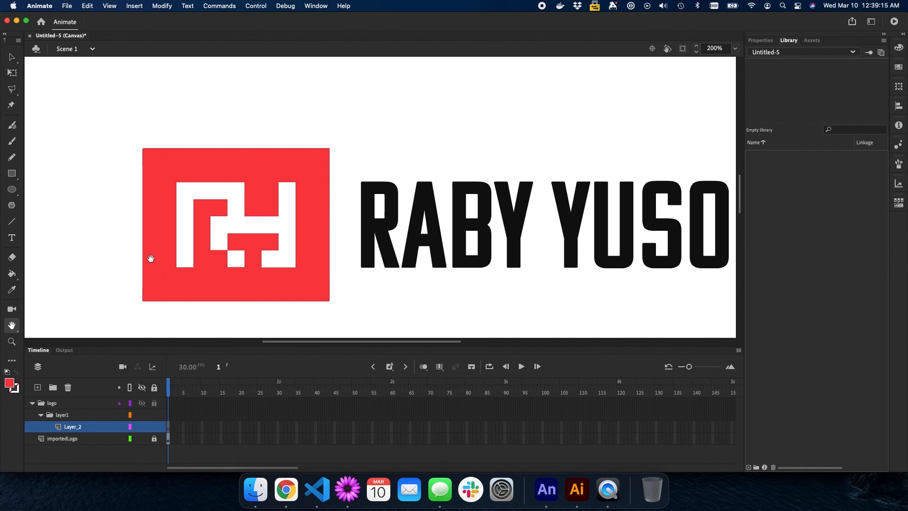
pyautogui.moveTo(120, 245); pyautogui.dragTo(136, 246)
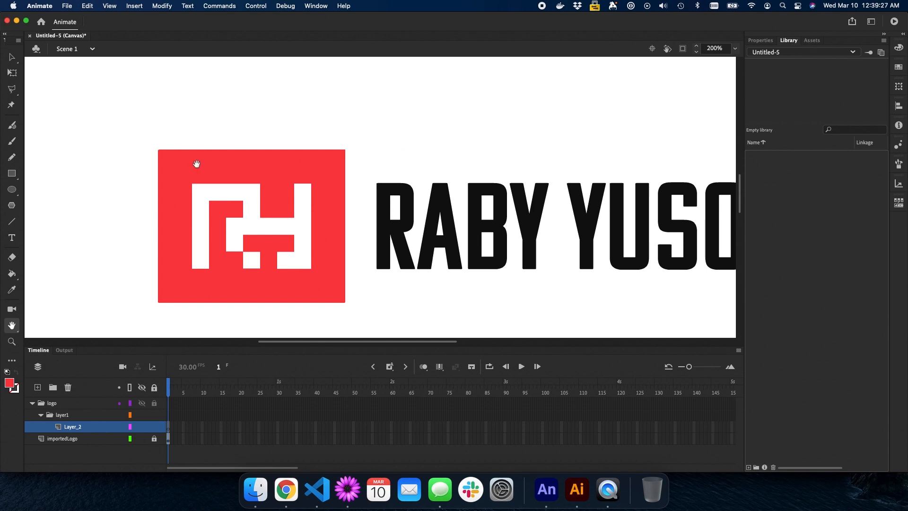
pyautogui.moveTo(165, 284); pyautogui.dragTo(155, 288)
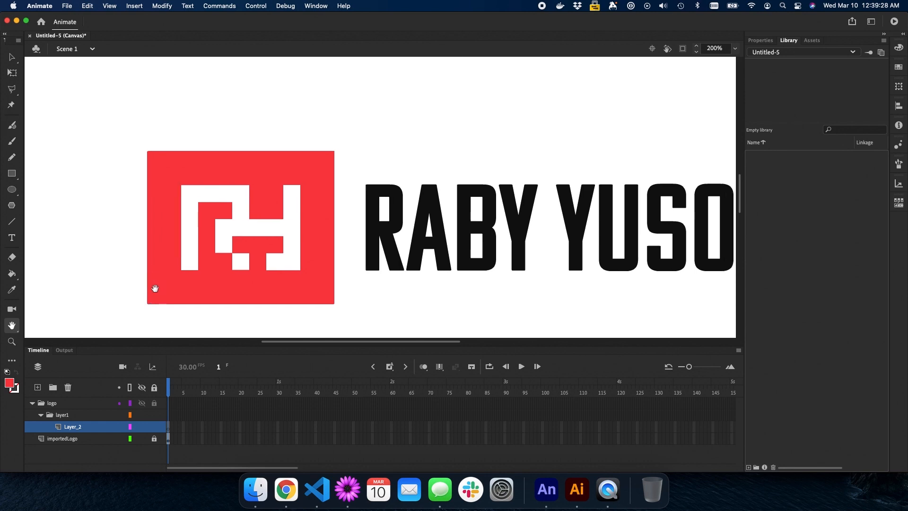
# Zoom to 400% and draw a red square over the mark's lower-right white block
pyautogui.press('z')
pyautogui.click(278, 264)
pyautogui.press('h')
pyautogui.moveTo(316, 231); pyautogui.dragTo(269, 276)
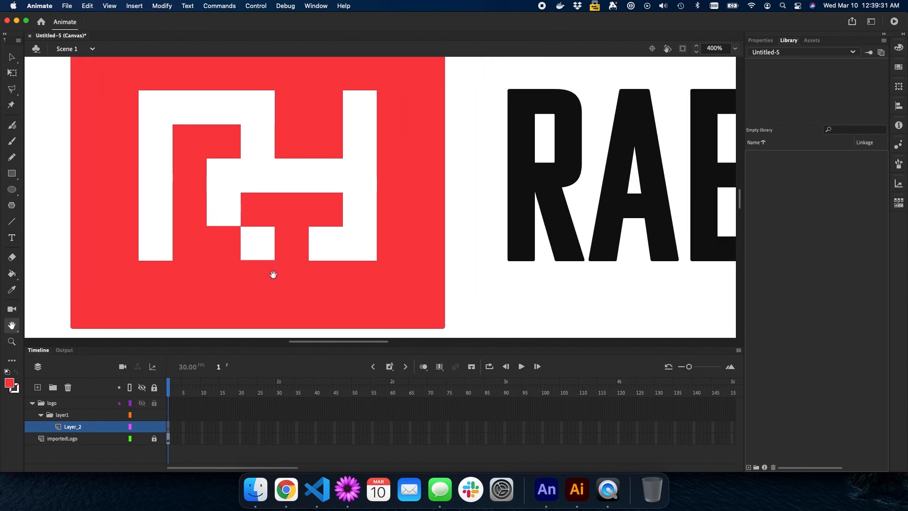
pyautogui.press('r')
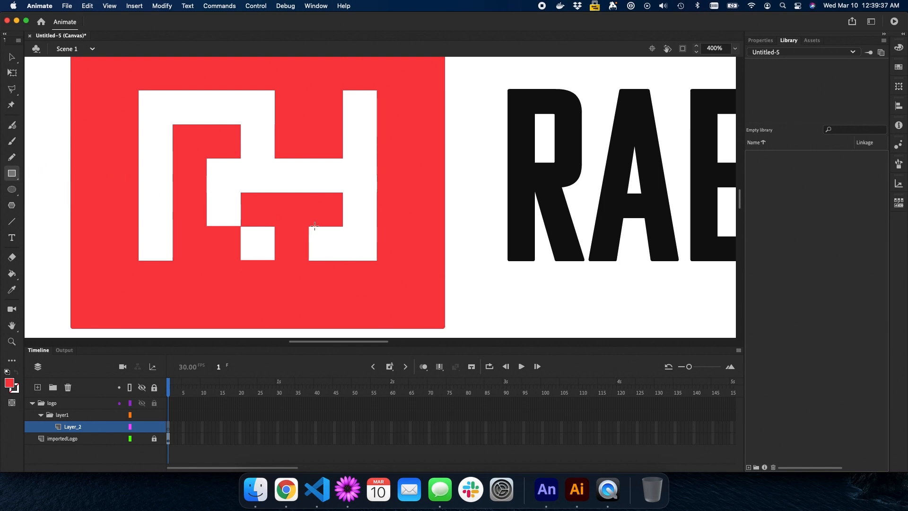
pyautogui.moveTo(343, 227); pyautogui.dragTo(374, 261)
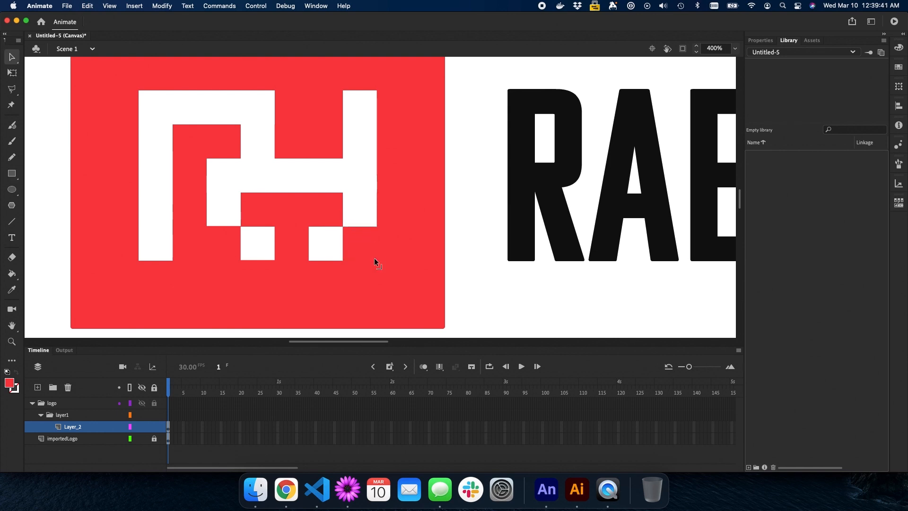
# Bring the red square to the red block's bottom-left corner and select it
pyautogui.press('v')
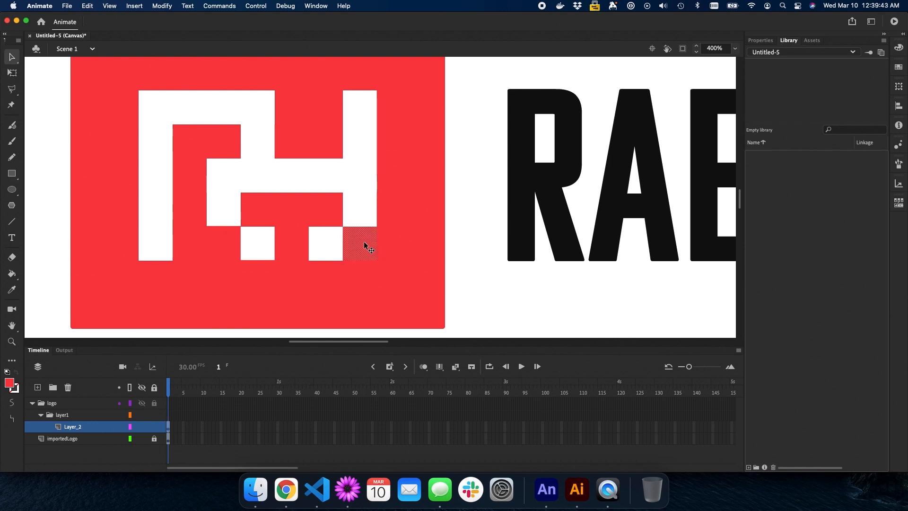
pyautogui.press('space')
pyautogui.moveTo(362, 242); pyautogui.dragTo(132, 282)
pyautogui.click(69, 267)
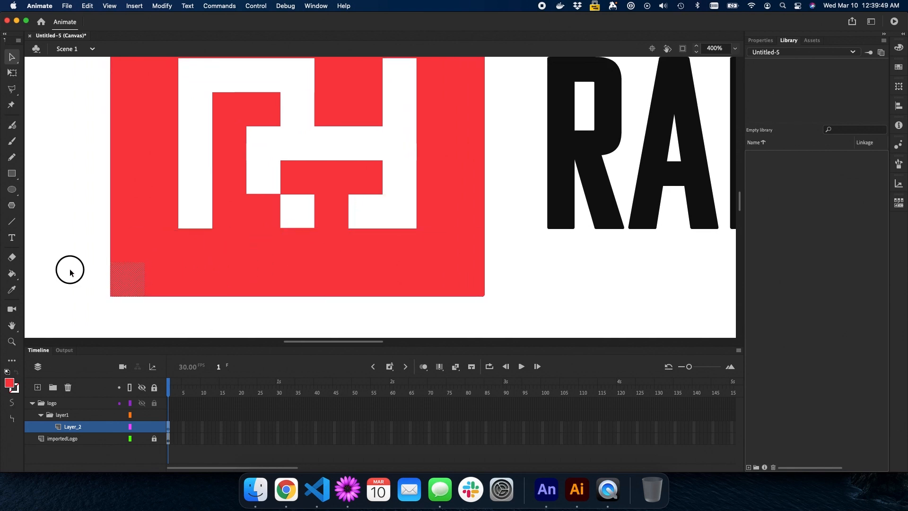
pyautogui.click(130, 283)
# Convert the small red square into a Graphic symbol named redBlock
pyautogui.rightClick(130, 282)
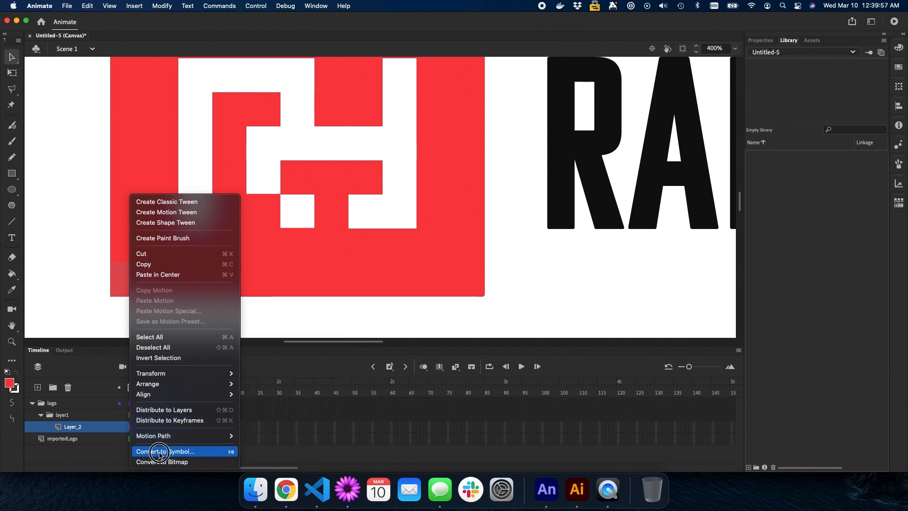
pyautogui.click(90, 304)
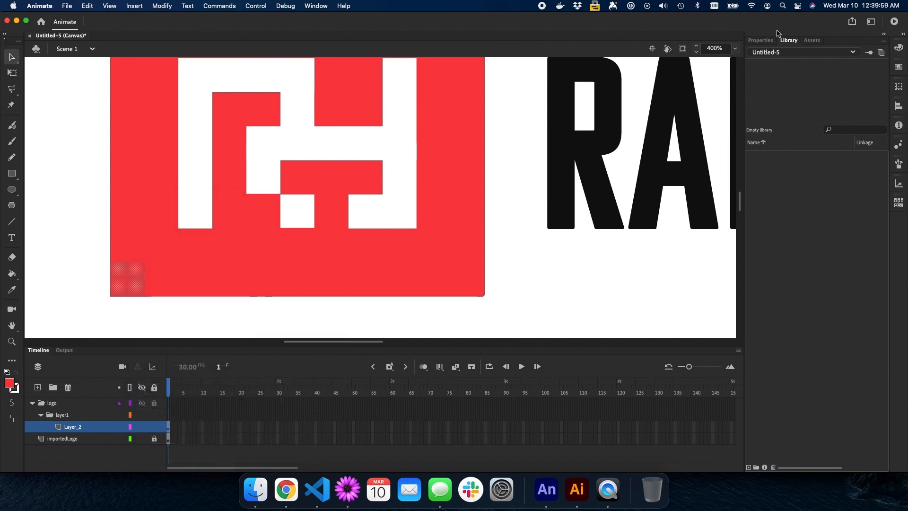
pyautogui.click(761, 40)
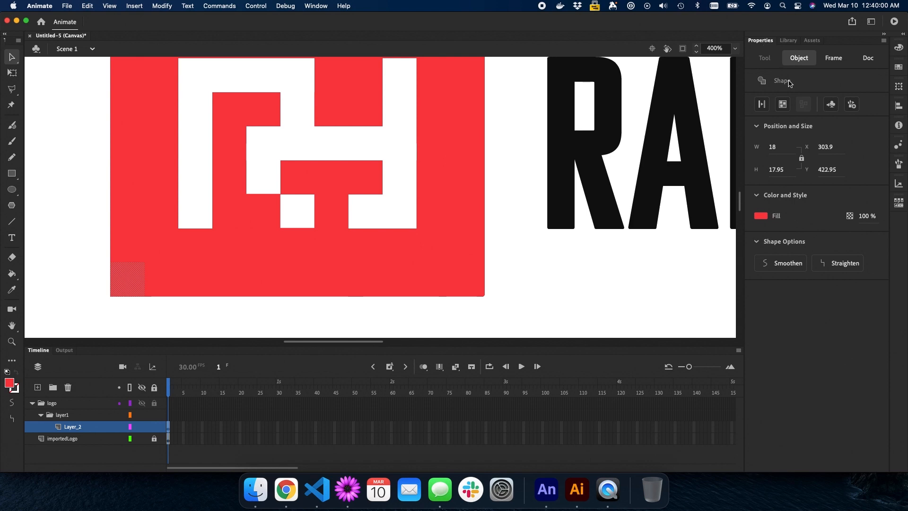
pyautogui.click(831, 105)
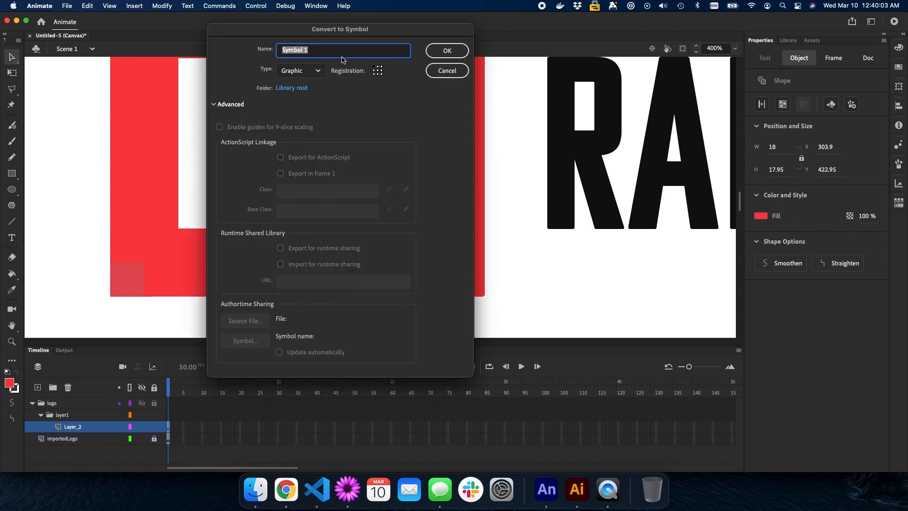
pyautogui.write('redBlock')
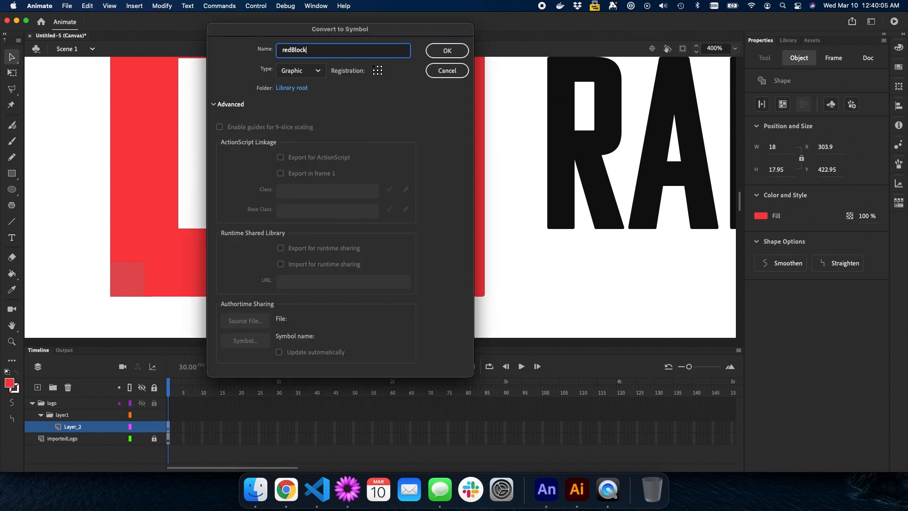
pyautogui.click(315, 72)
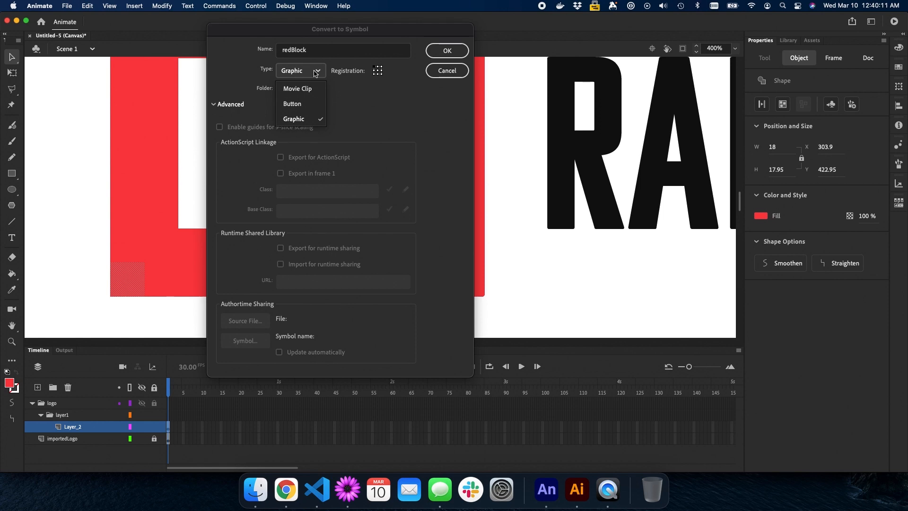
pyautogui.click(316, 72)
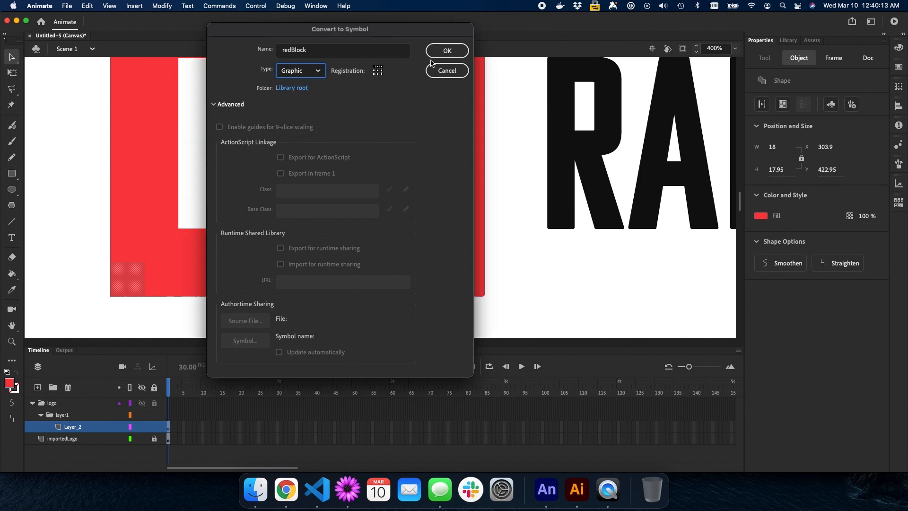
pyautogui.click(444, 54)
# Reselect the redBlock instance at X 303.9, Y 422.95 and zoom out to the whole logo
pyautogui.click(82, 246)
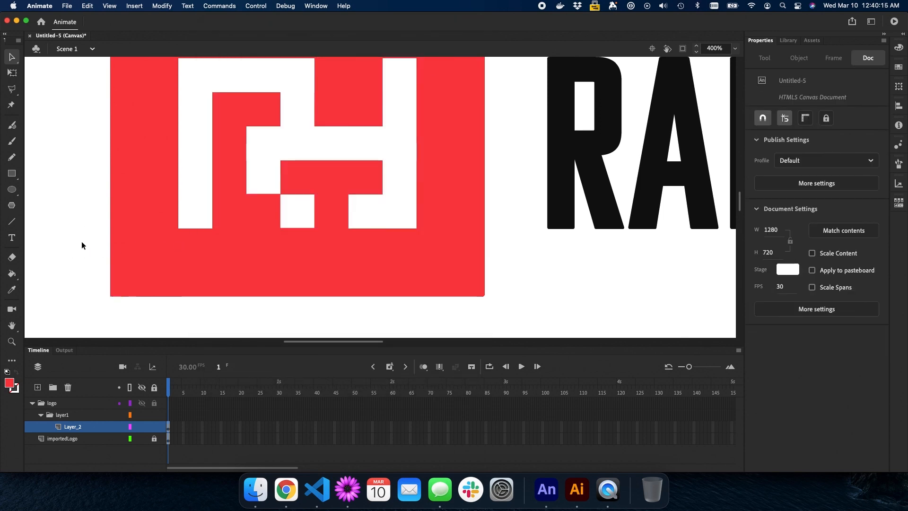
pyautogui.click(127, 286)
pyautogui.press('h')
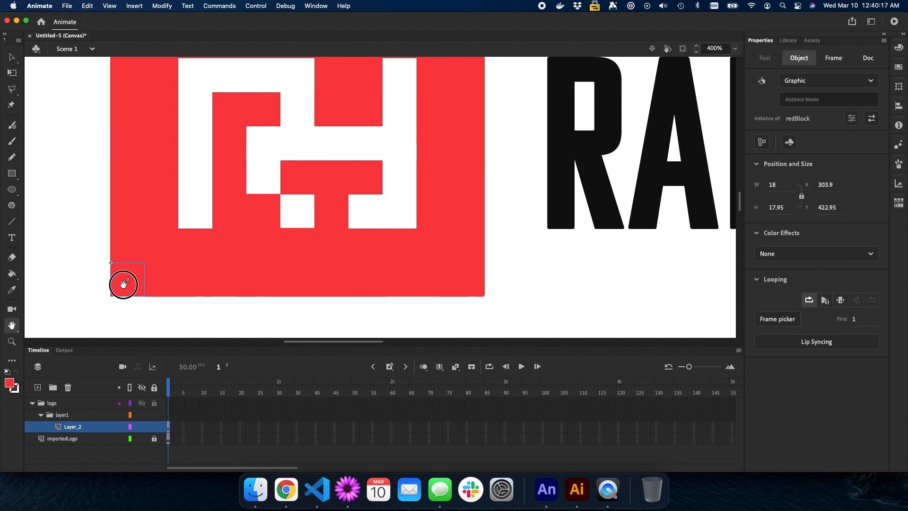
pyautogui.moveTo(121, 284); pyautogui.dragTo(189, 256)
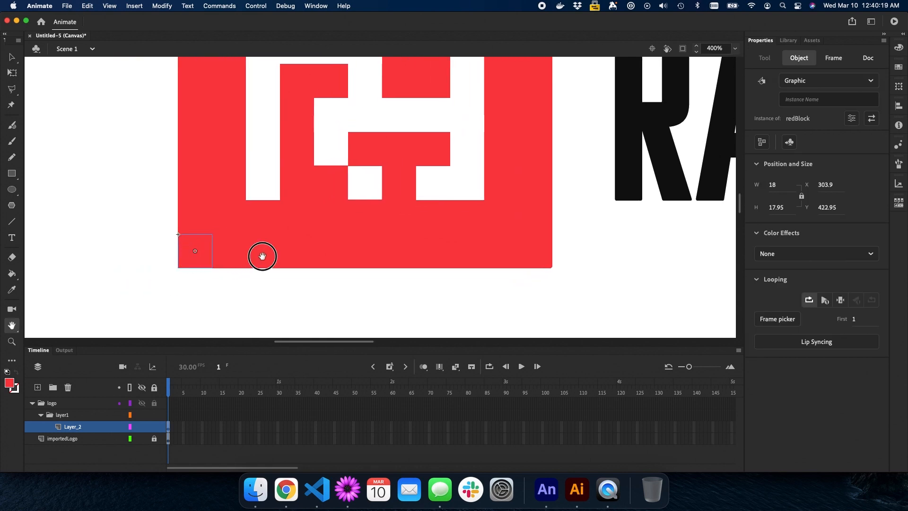
pyautogui.moveTo(262, 256); pyautogui.dragTo(235, 271)
pyautogui.moveTo(296, 222); pyautogui.dragTo(257, 275)
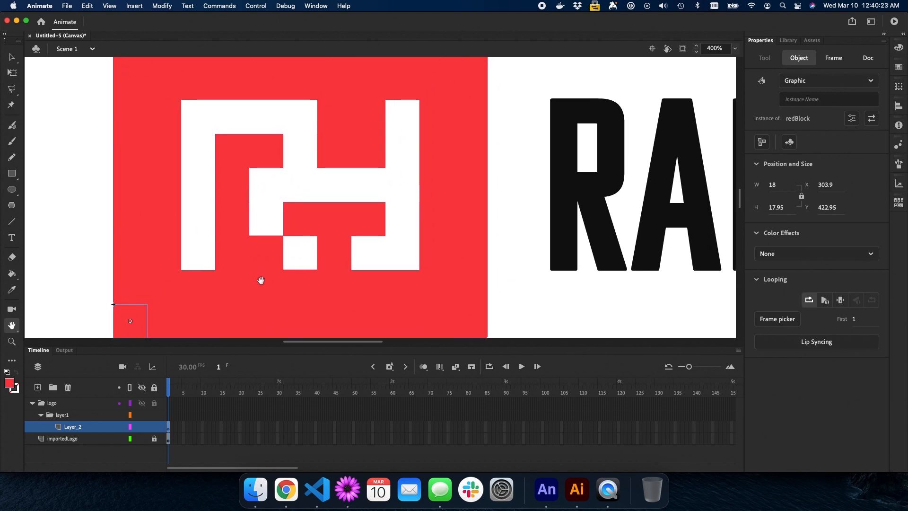
pyautogui.press('super+minus')
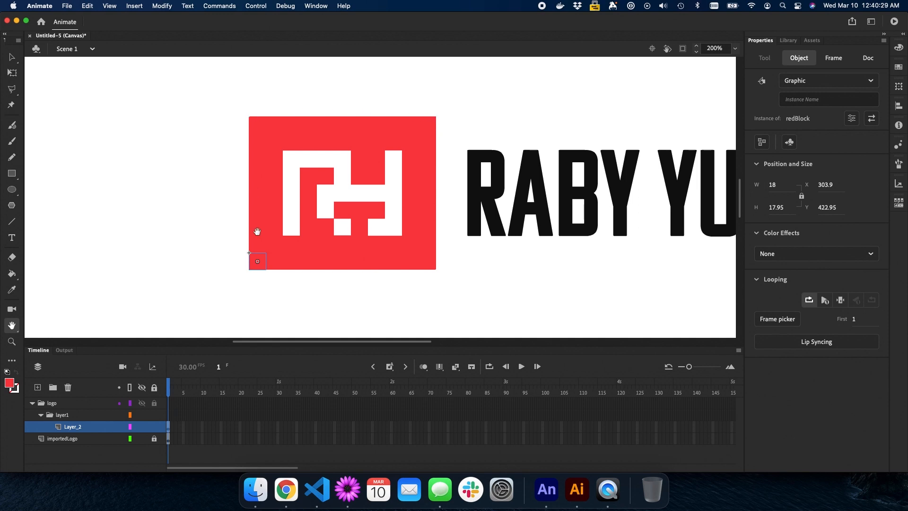
pyautogui.press('v')
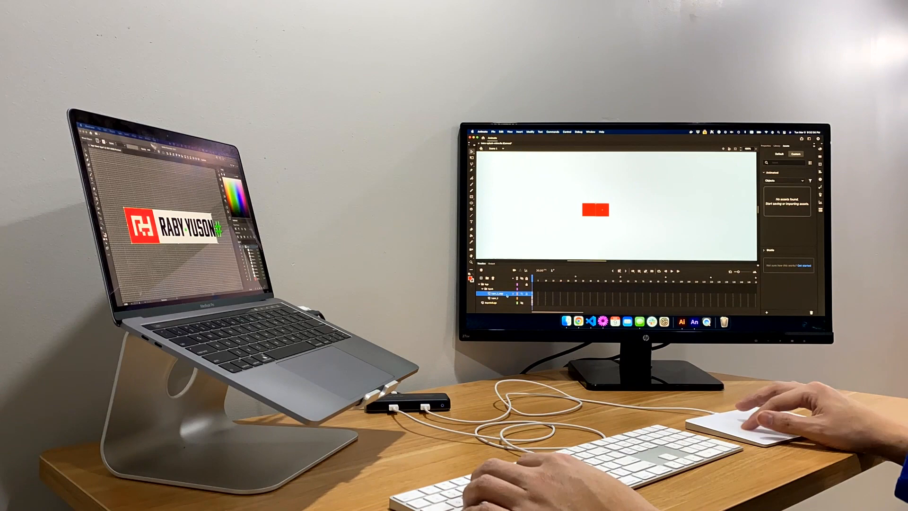
# Duplicate the red block layer several times, shifting each copy right to form a bar
pyautogui.rightClick(507, 295)
pyautogui.click(520, 249)
pyautogui.moveTo(602, 212); pyautogui.dragTo(657, 214)
pyautogui.rightClick(506, 294)
pyautogui.click(520, 249)
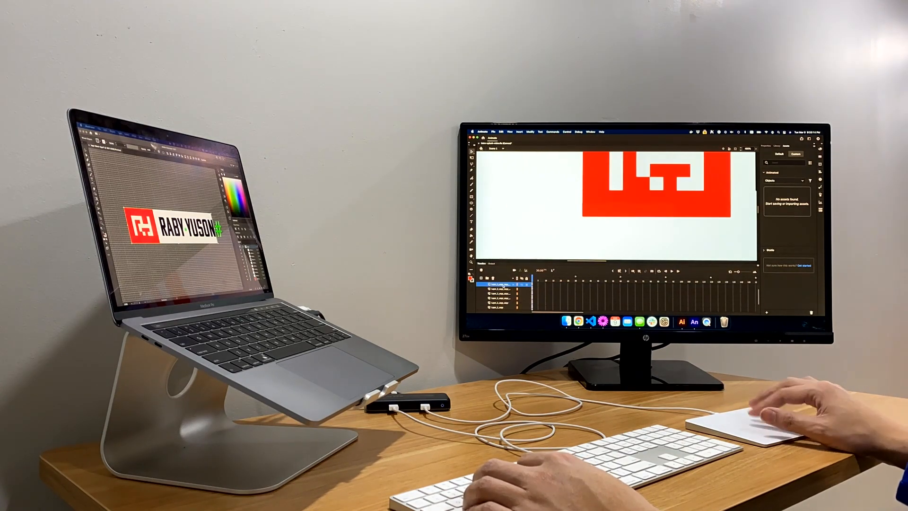
pyautogui.rightClick(503, 295)
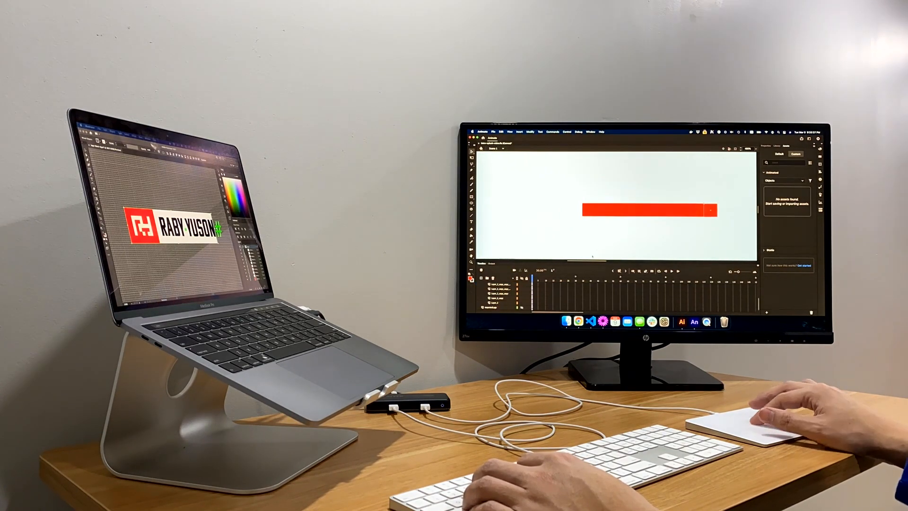
pyautogui.rightClick(504, 293)
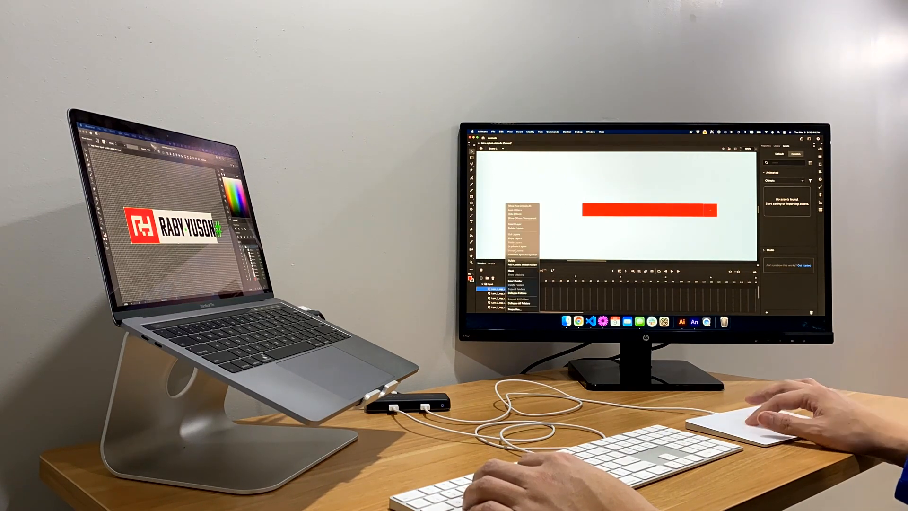
pyautogui.click(520, 249)
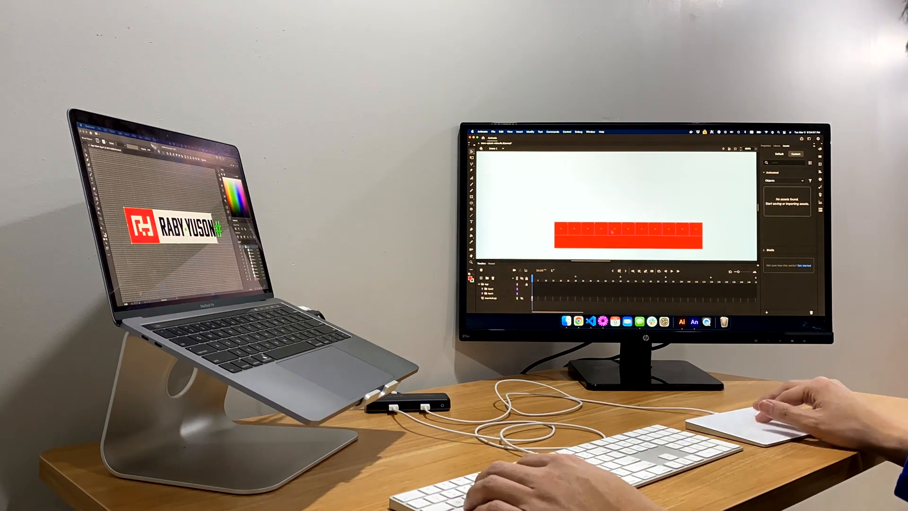
# Duplicate the row folder repeatedly, moving each new row up to extend the grid
pyautogui.click(490, 289)
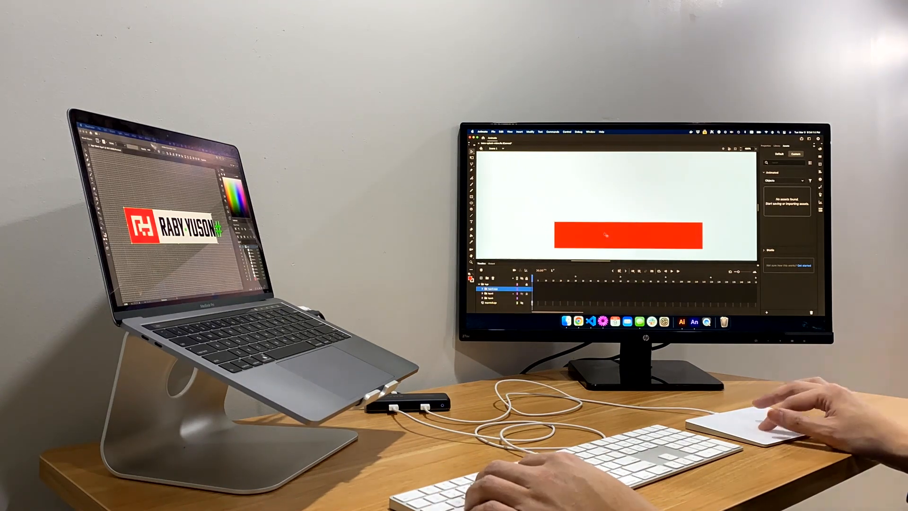
pyautogui.rightClick(503, 288)
pyautogui.click(521, 249)
pyautogui.moveTo(563, 229); pyautogui.dragTo(563, 216)
pyautogui.rightClick(504, 289)
pyautogui.click(521, 248)
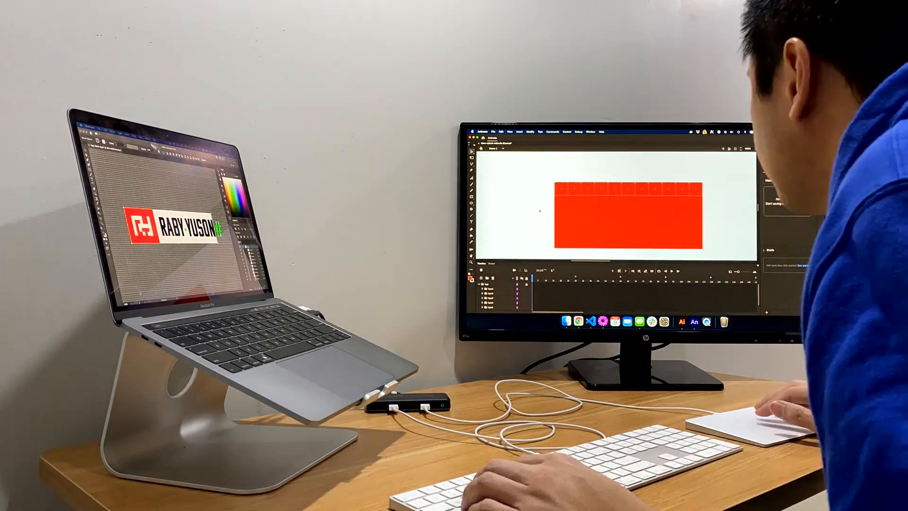
pyautogui.rightClick(504, 288)
pyautogui.click(521, 248)
pyautogui.moveTo(567, 219); pyautogui.dragTo(567, 182)
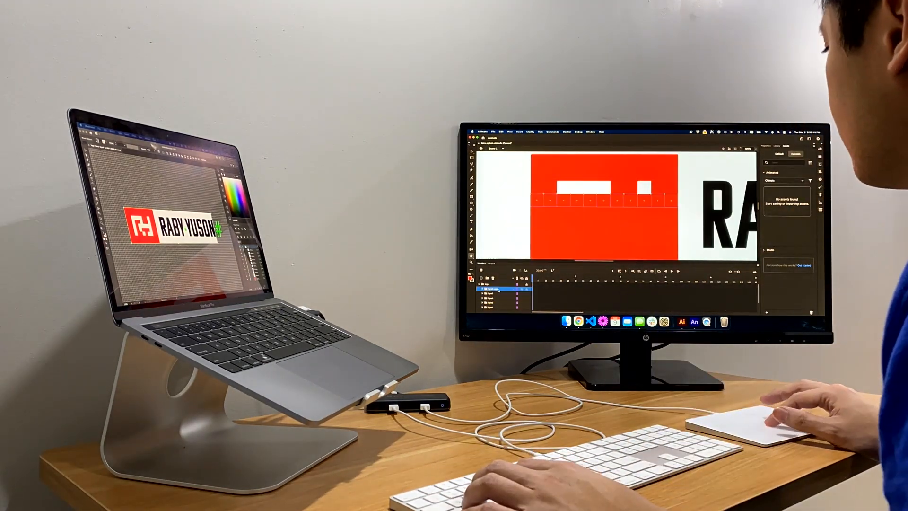
# Rename a row folder to layer8 and shift another copied row upward
pyautogui.click(493, 294)
pyautogui.doubleClick(491, 294)
pyautogui.write('layer8')
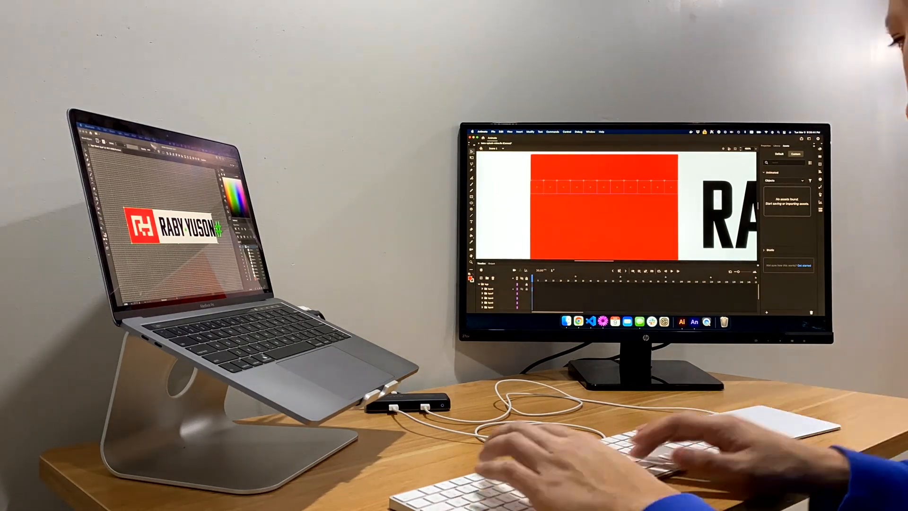
pyautogui.press('Return')
pyautogui.click(492, 289)
pyautogui.moveTo(539, 181); pyautogui.dragTo(539, 166)
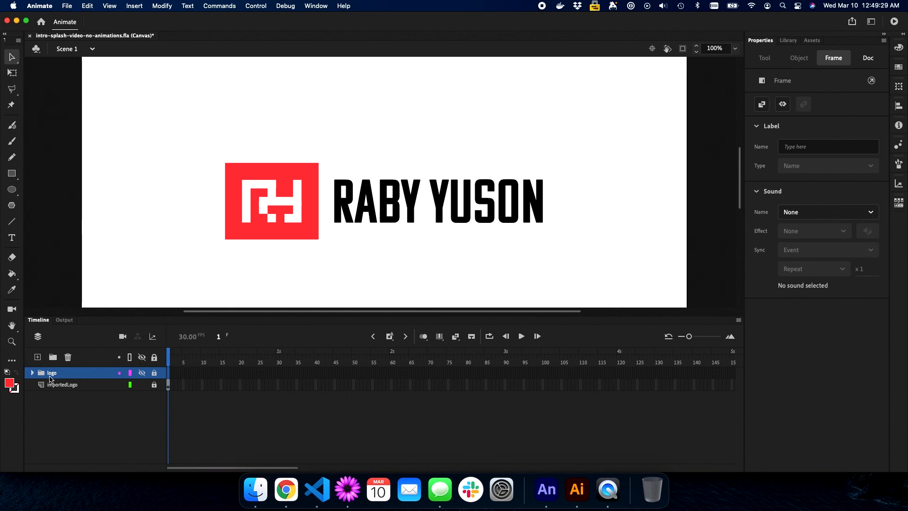
# Expand the logo folder and enlarge the Timeline to show more layer rows
pyautogui.click(32, 372)
pyautogui.scroll(-1, 100, 376)
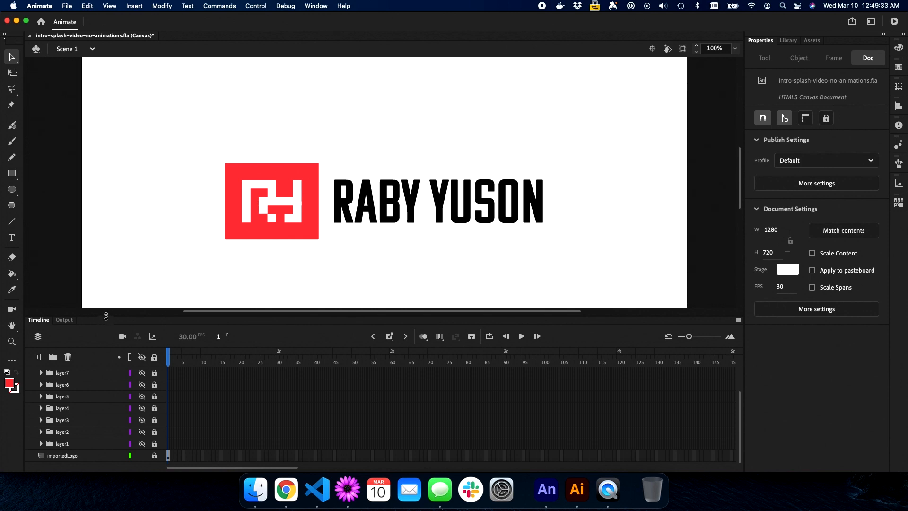
pyautogui.moveTo(105, 317); pyautogui.dragTo(106, 294)
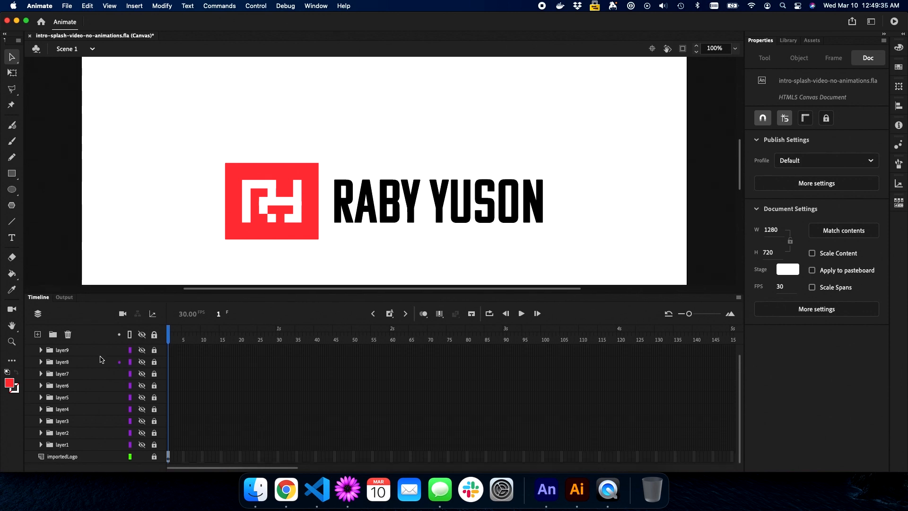
pyautogui.scroll(1, 100, 360)
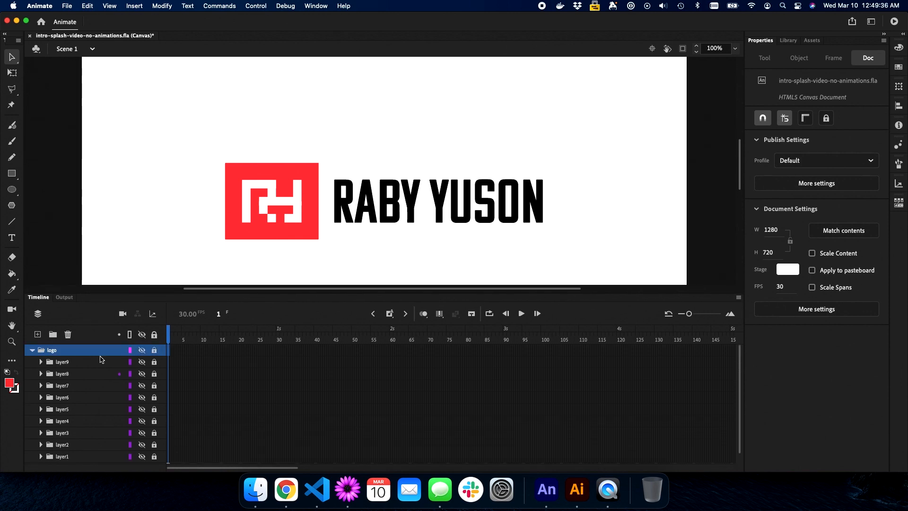
# Hide layer2–layer9, keeping only layer1 visible, and expand layer1 to show its blocks
pyautogui.click(143, 353)
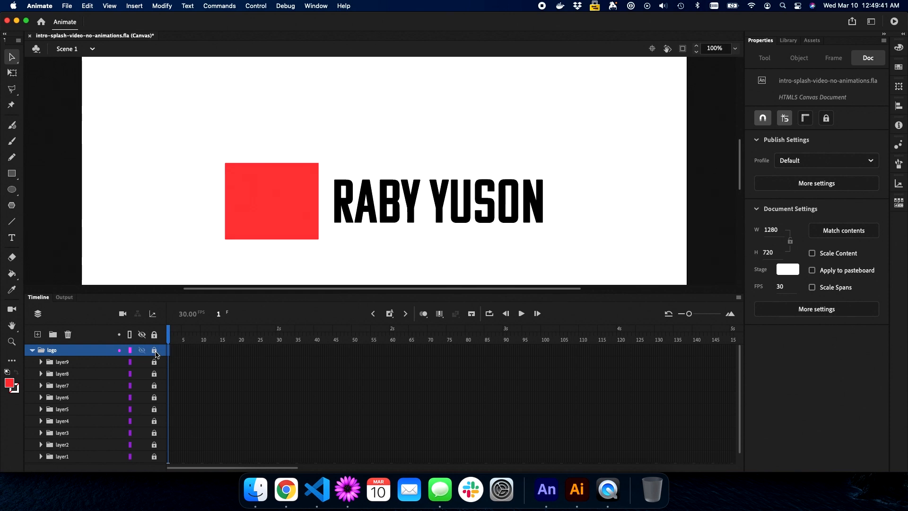
pyautogui.scroll(-1, 156, 353)
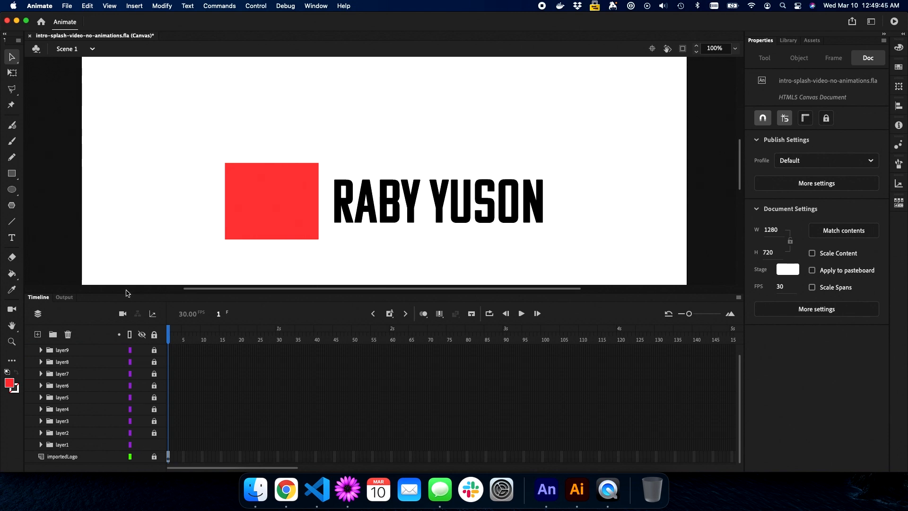
pyautogui.scroll(1, 143, 357)
pyautogui.scroll(-1, 143, 365)
pyautogui.moveTo(142, 362); pyautogui.dragTo(142, 435)
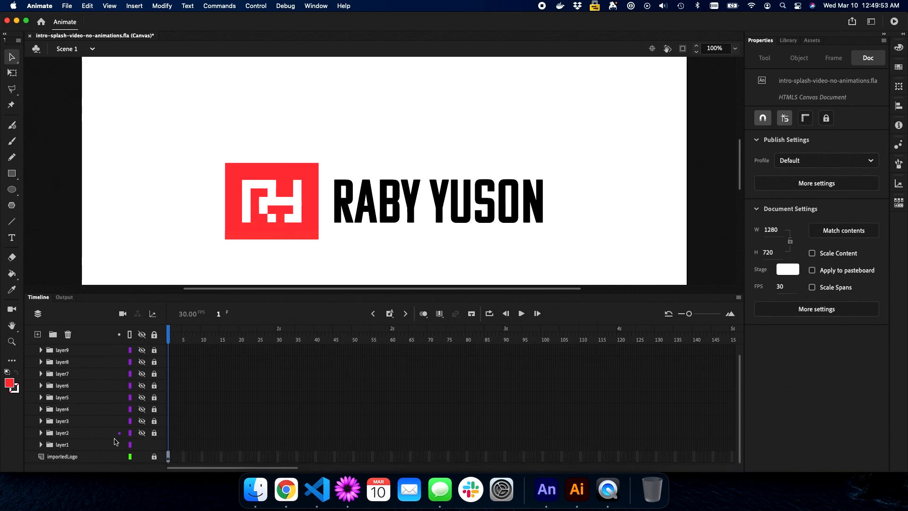
pyautogui.click(93, 446)
pyautogui.click(41, 445)
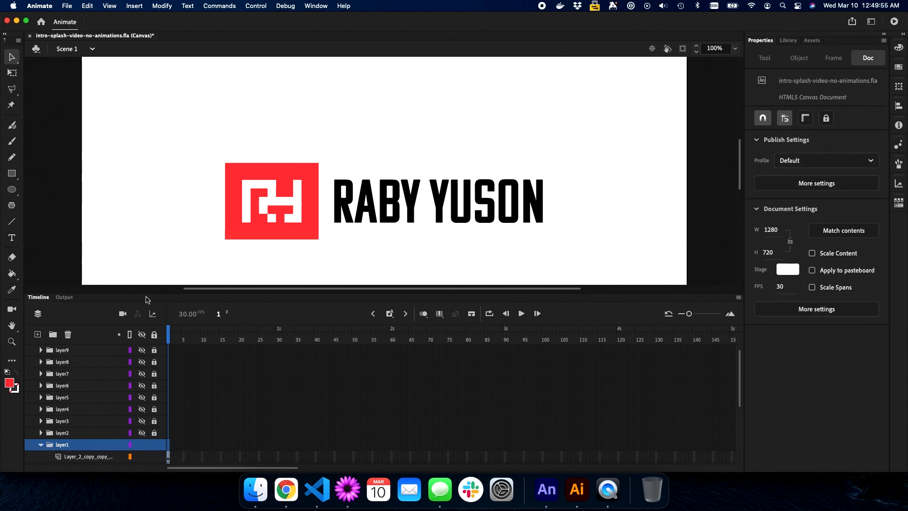
pyautogui.scroll(-5, 186, 245)
# Hide the importedLogo layer and zoom to 200% centred on the red bar
pyautogui.scroll(3, 186, 247)
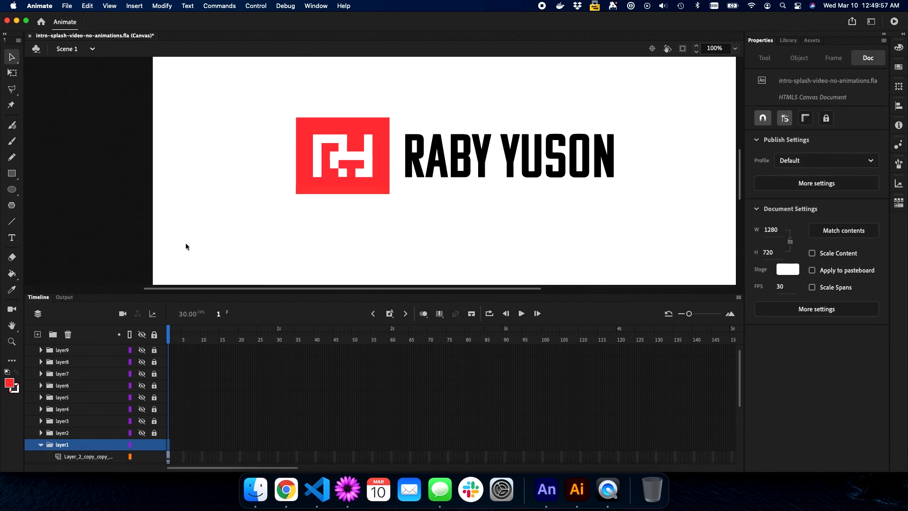
pyautogui.scroll(-5, 145, 381)
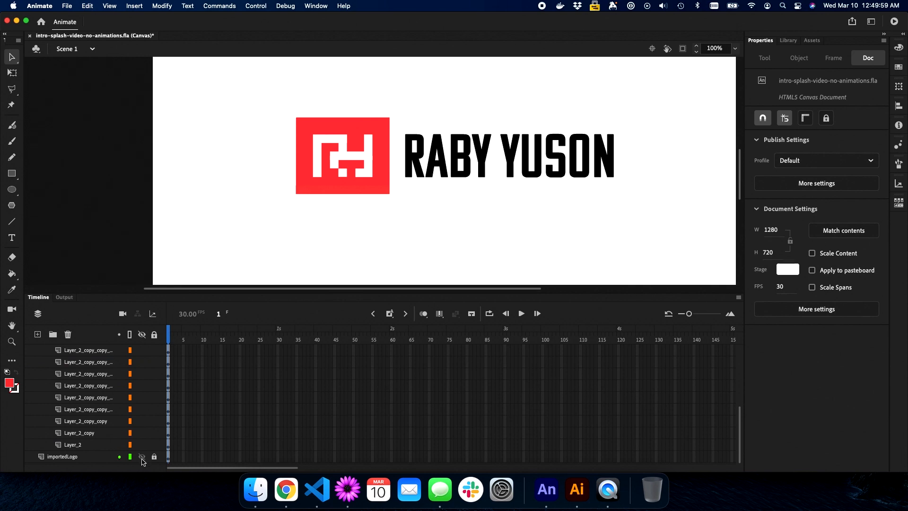
pyautogui.click(142, 456)
pyautogui.scroll(2, 330, 256)
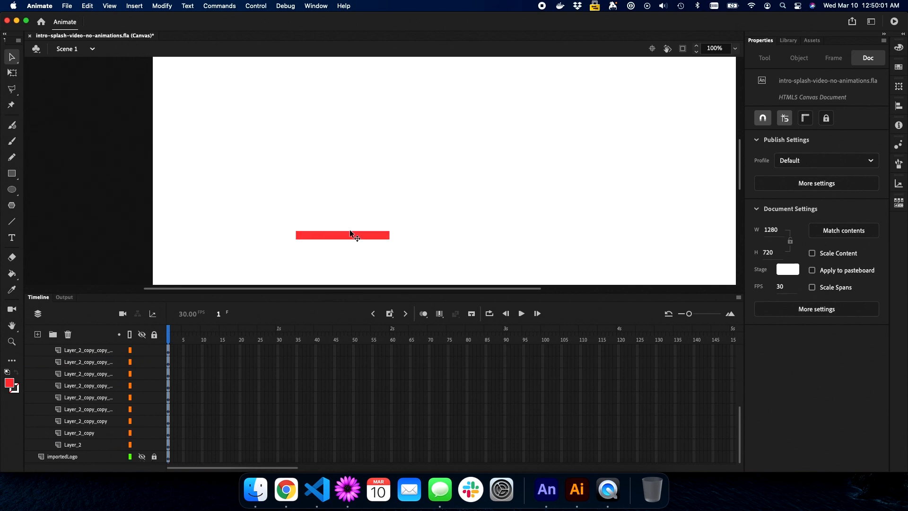
pyautogui.scroll(-1, 350, 230)
pyautogui.press('super+equal')
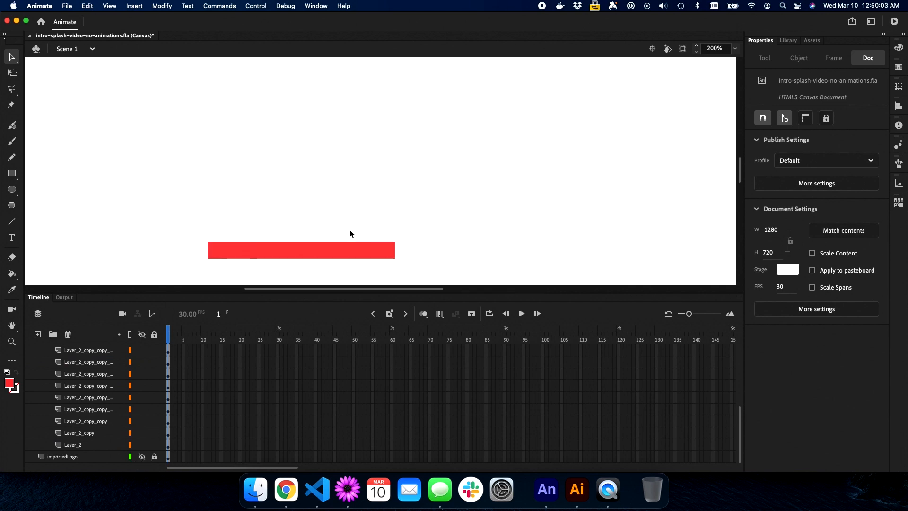
pyautogui.press('h')
pyautogui.moveTo(373, 205); pyautogui.dragTo(357, 206)
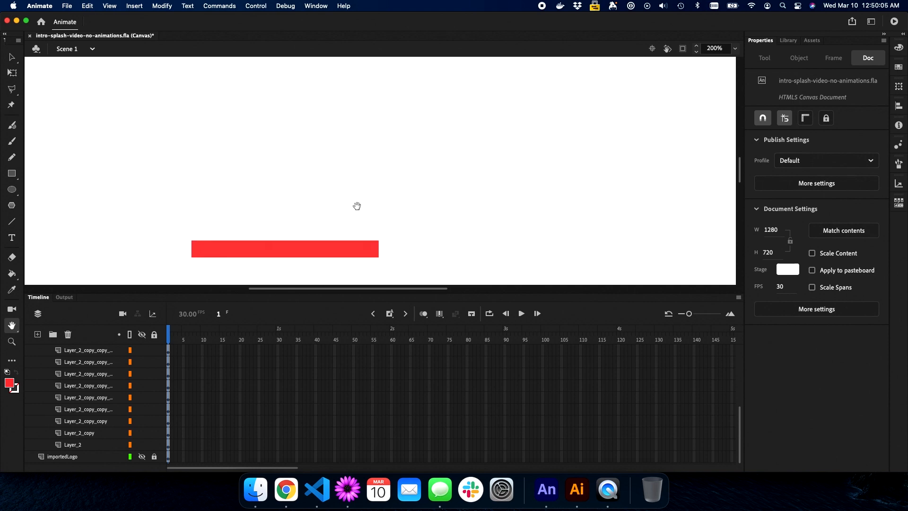
pyautogui.click(142, 457)
pyautogui.press('v')
# Select frame 100 across every block layer down to importedLogo
pyautogui.click(168, 351)
pyautogui.scroll(4, 168, 352)
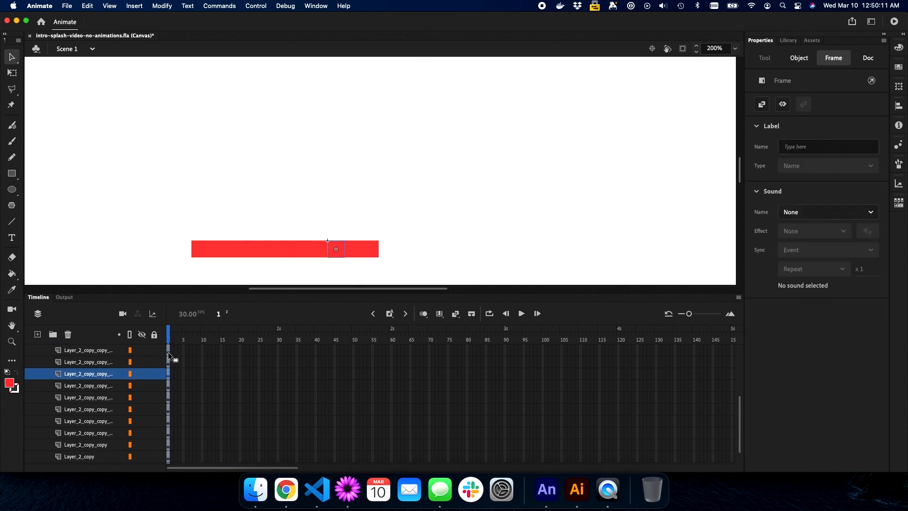
pyautogui.click(169, 374)
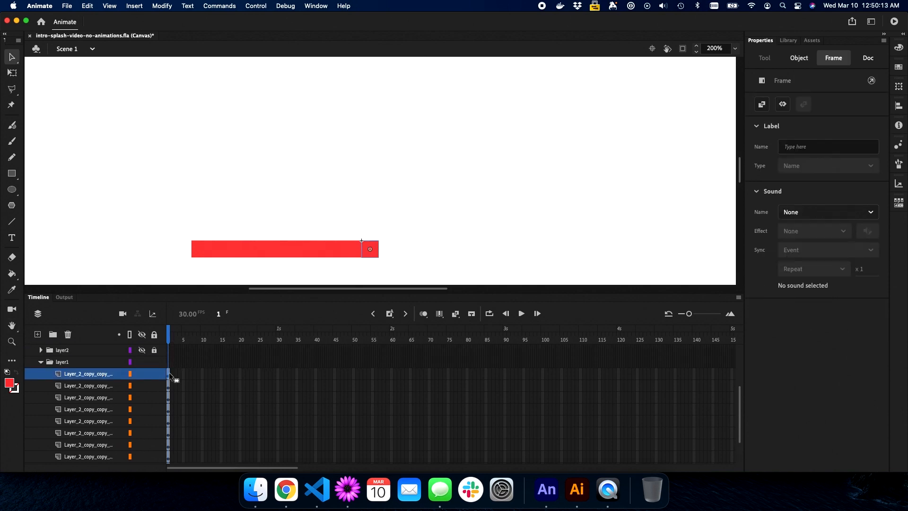
pyautogui.scroll(-3, 168, 372)
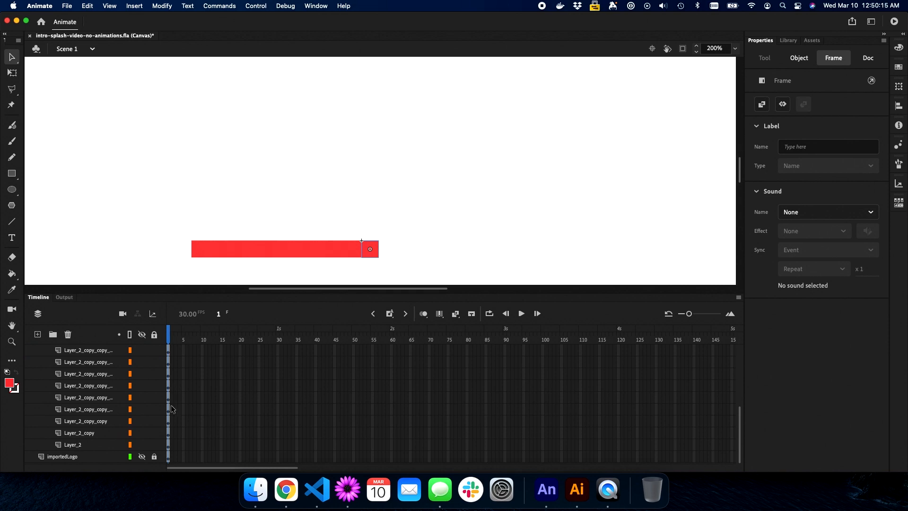
pyautogui.click(168, 445)
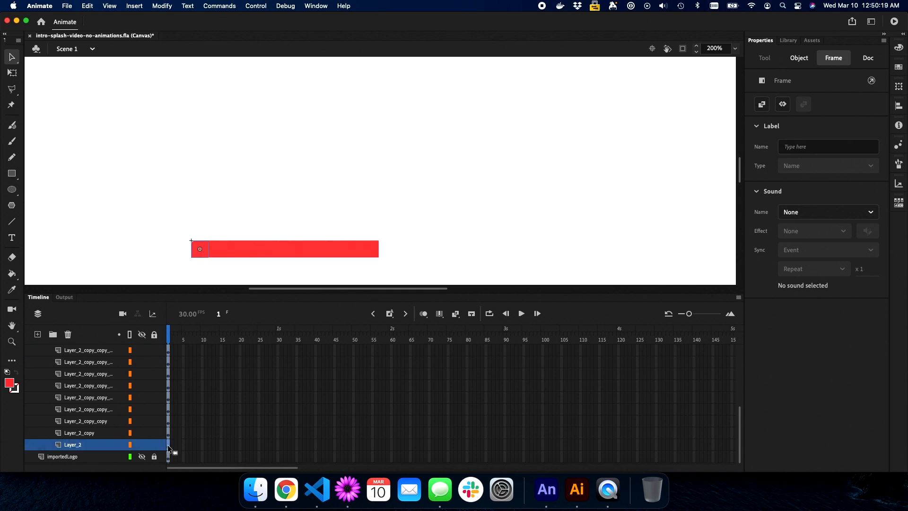
pyautogui.scroll(3, 167, 445)
pyautogui.keyDown('shift'); pyautogui.click(168, 363); pyautogui.keyUp('shift')
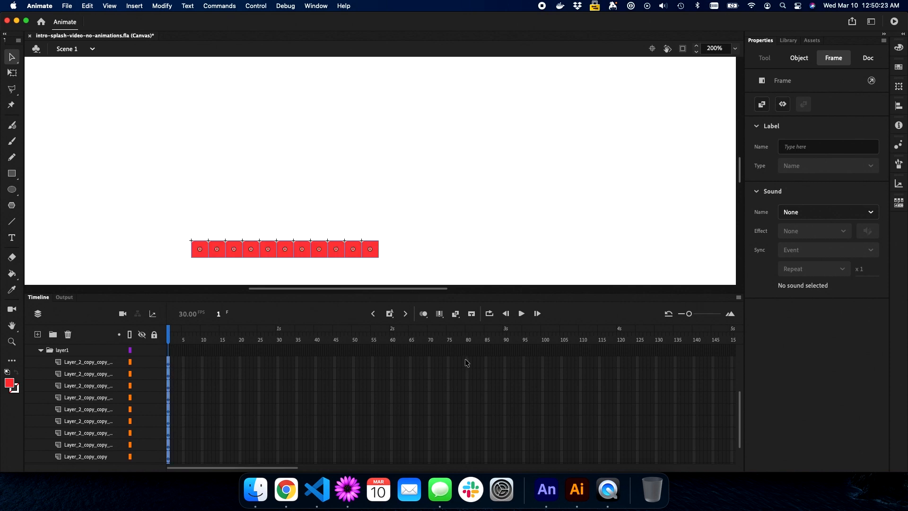
pyautogui.click(543, 360)
pyautogui.scroll(-3, 544, 360)
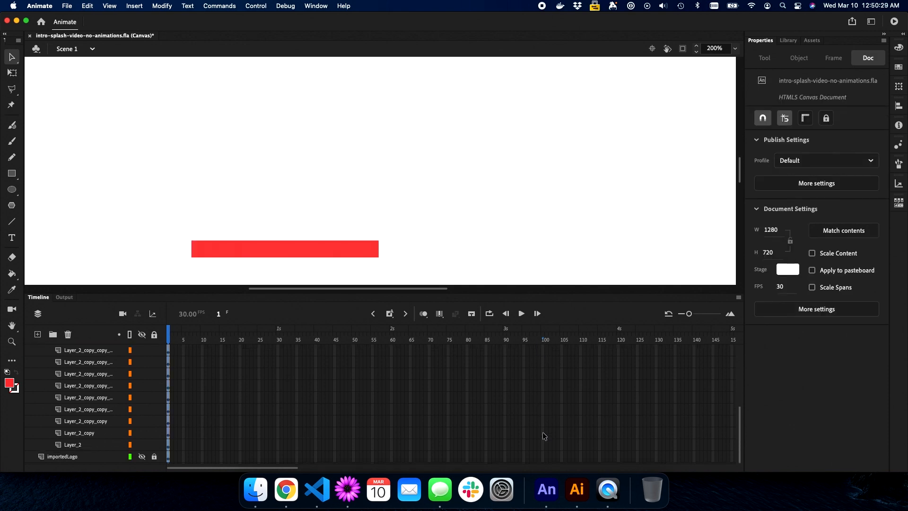
pyautogui.keyDown('shift'); pyautogui.click(543, 456); pyautogui.keyUp('shift')
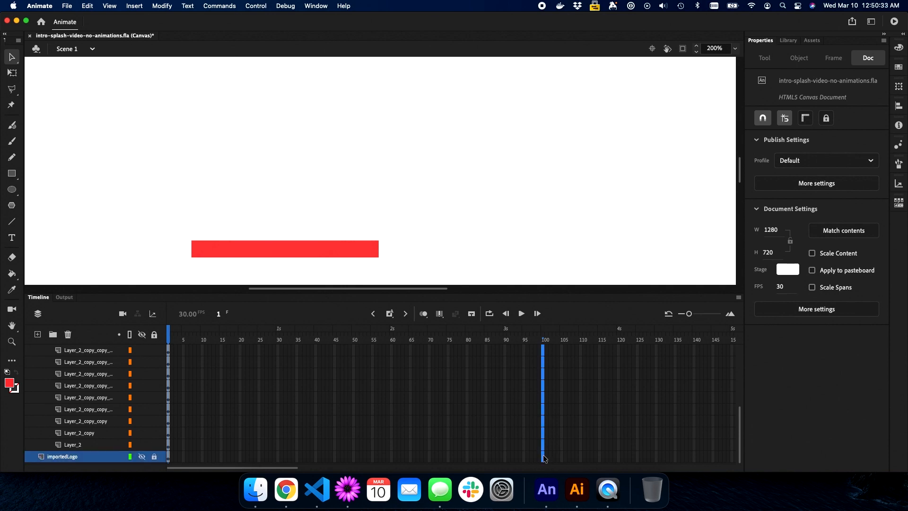
# Insert keyframes at frame 100, then at frame 1 move the eleven blocks to the logo's top
pyautogui.click(390, 315)
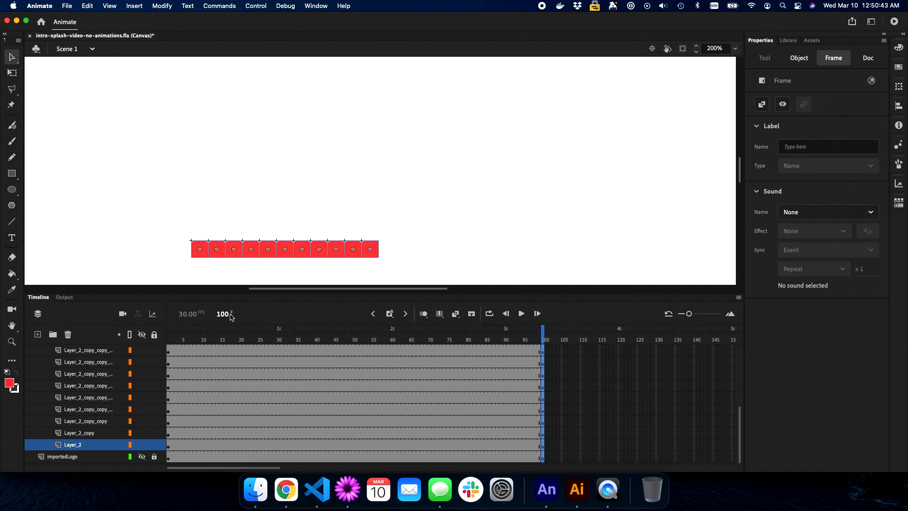
pyautogui.moveTo(226, 314); pyautogui.dragTo(173, 313)
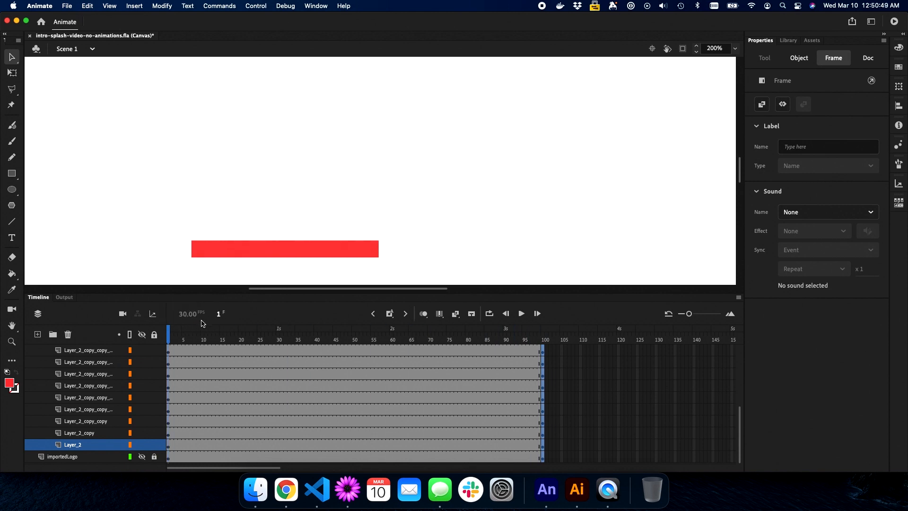
pyautogui.click(218, 314)
pyautogui.scroll(-1, 175, 361)
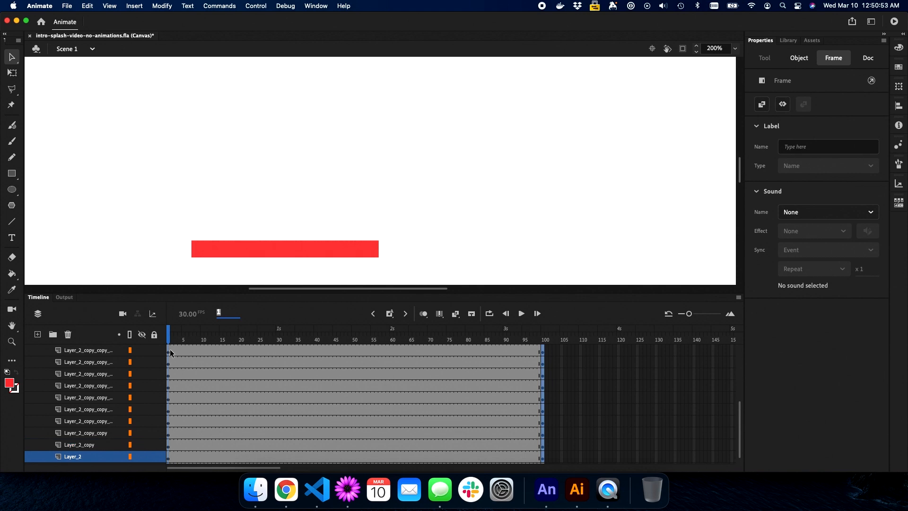
pyautogui.click(171, 240)
pyautogui.moveTo(170, 240); pyautogui.dragTo(399, 258)
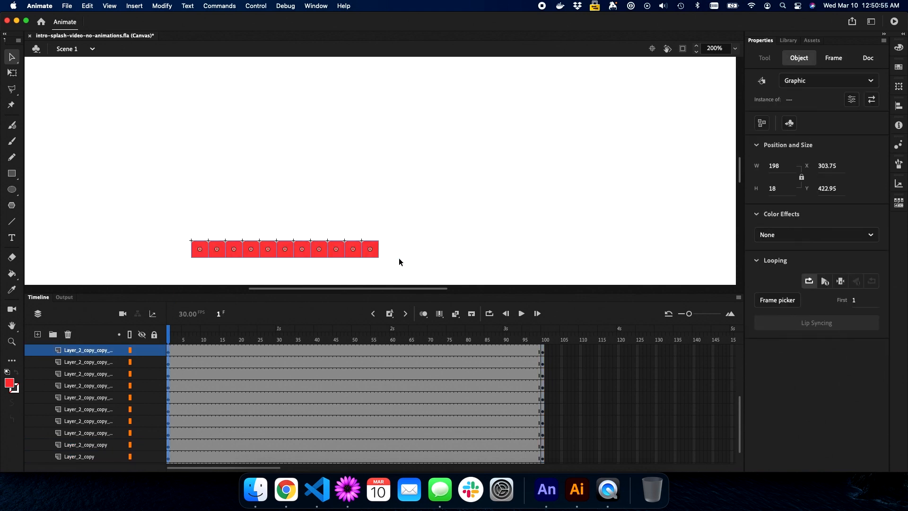
pyautogui.scroll(-1, 138, 366)
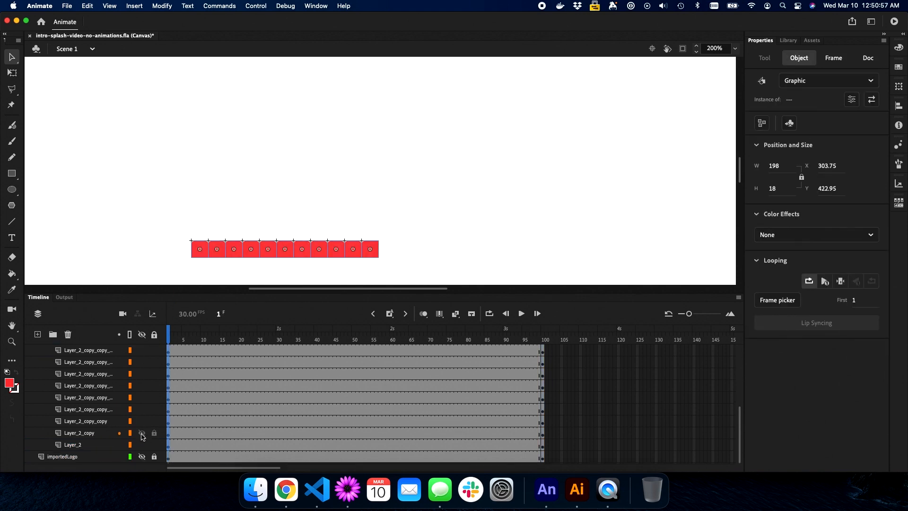
pyautogui.click(142, 456)
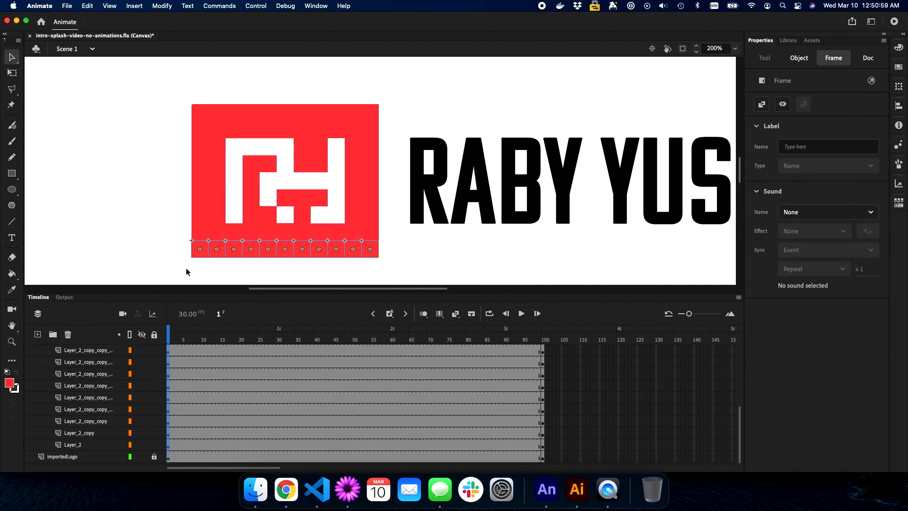
pyautogui.moveTo(199, 256); pyautogui.dragTo(217, 87)
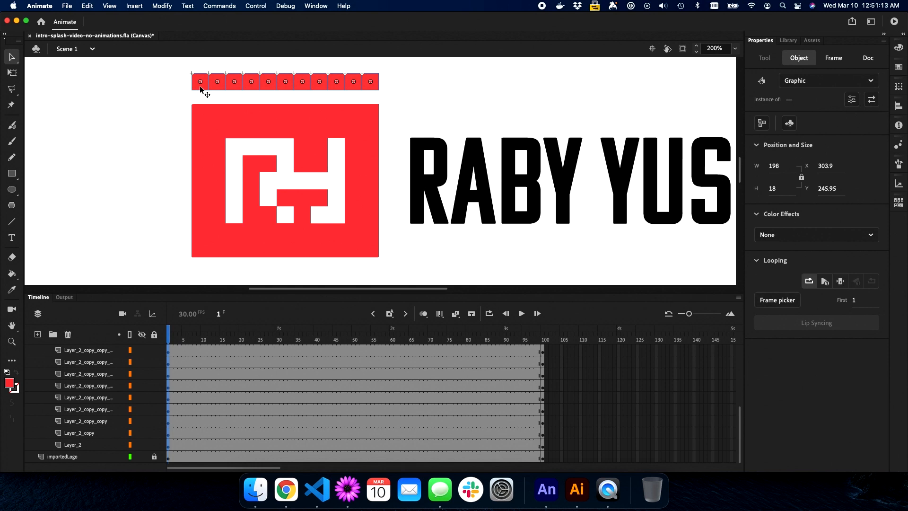
# At frame 20, move the eleven blocks back down to the logo's bottom edge, Y 422.9
pyautogui.moveTo(169, 333); pyautogui.dragTo(242, 333)
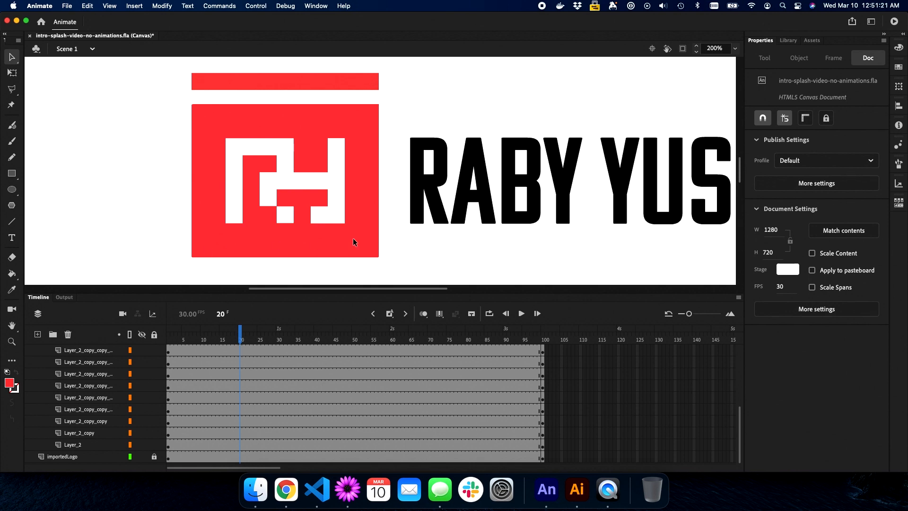
pyautogui.moveTo(388, 81); pyautogui.dragTo(183, 83)
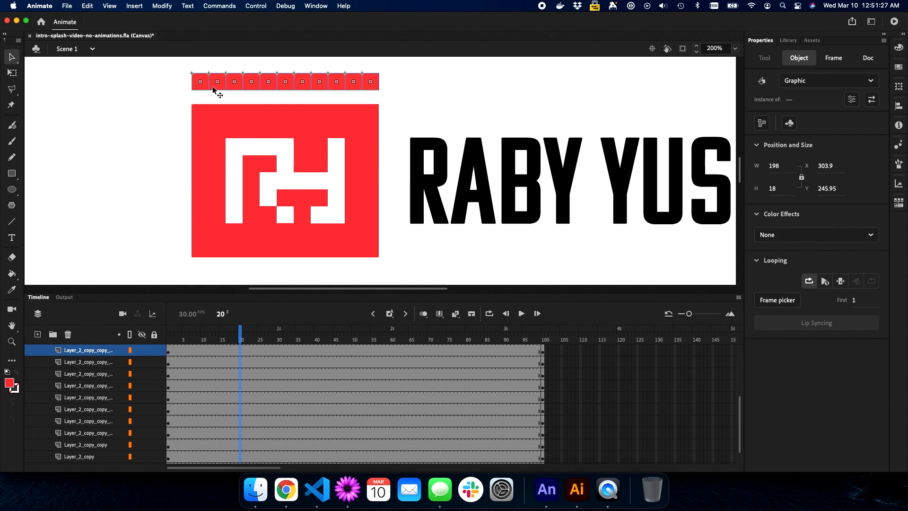
pyautogui.moveTo(215, 86); pyautogui.dragTo(211, 255)
pyautogui.click(174, 244)
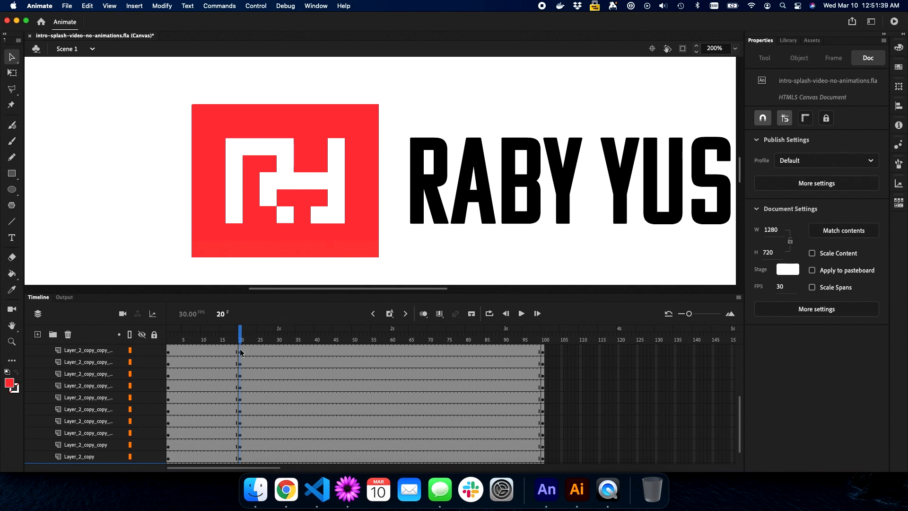
# Apply a Classic Tween over frames 1–20 on all the red block layers
pyautogui.scroll(-2, 240, 349)
pyautogui.scroll(2, 240, 349)
pyautogui.scroll(1, 239, 352)
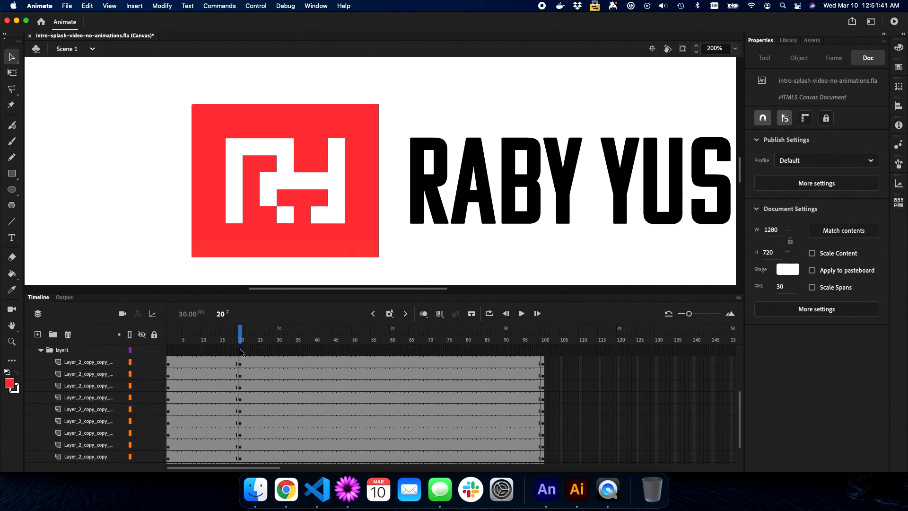
pyautogui.scroll(-2, 240, 352)
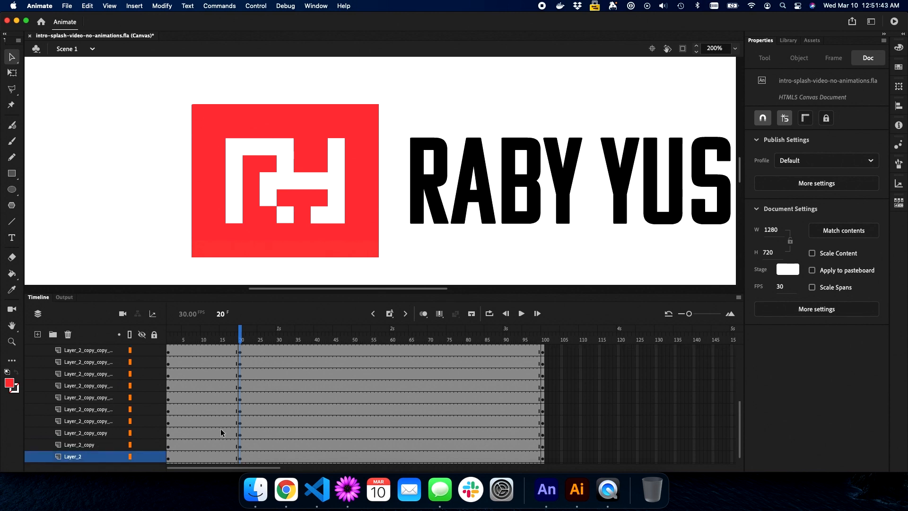
pyautogui.scroll(1, 221, 429)
pyautogui.click(205, 362)
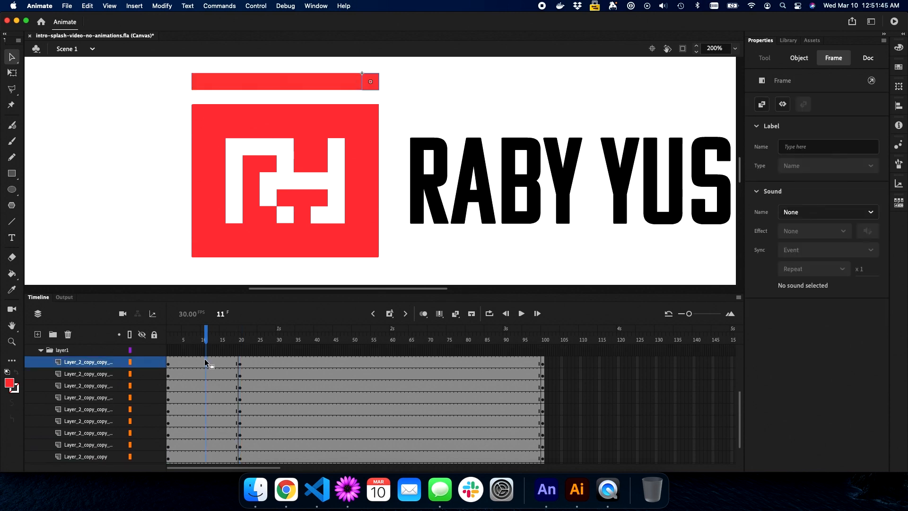
pyautogui.scroll(-3, 206, 363)
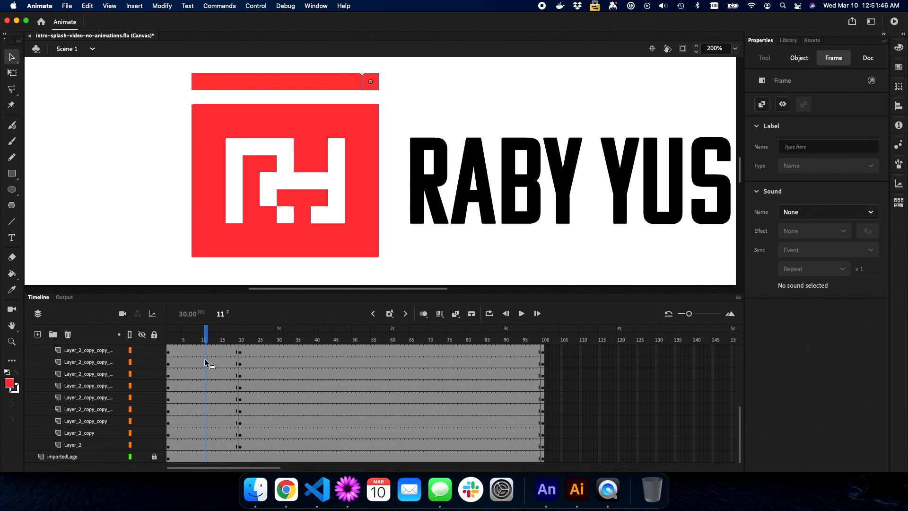
pyautogui.keyDown('shift'); pyautogui.click(206, 446); pyautogui.keyUp('shift')
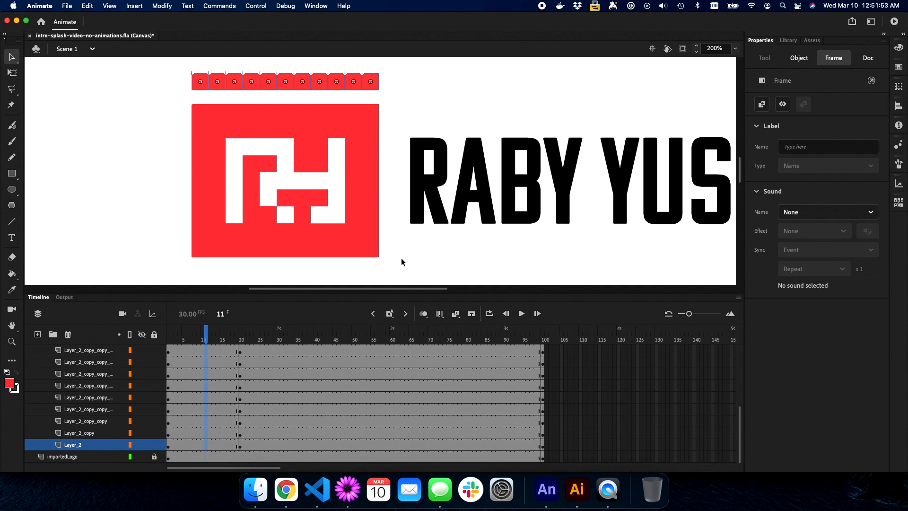
pyautogui.click(455, 315)
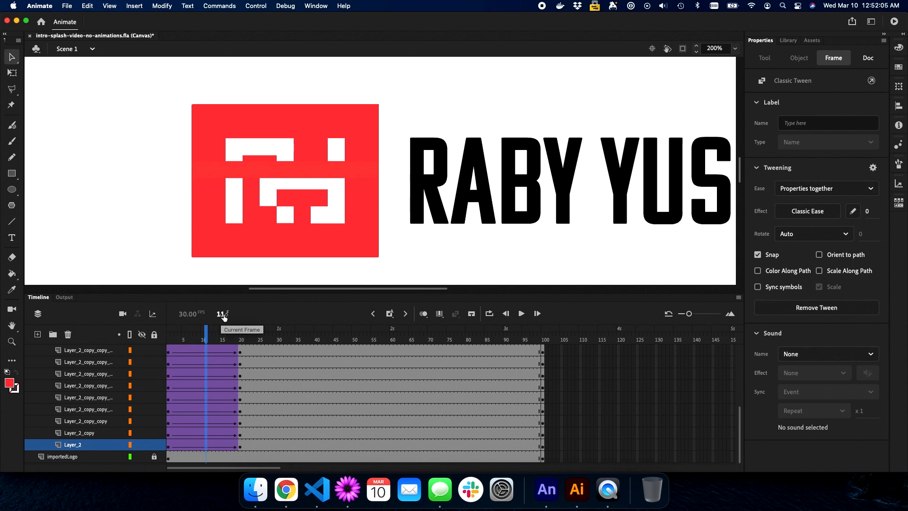
# Hide importedLogo and rewind the playhead to frame 1 to preview the block tween
pyautogui.click(141, 456)
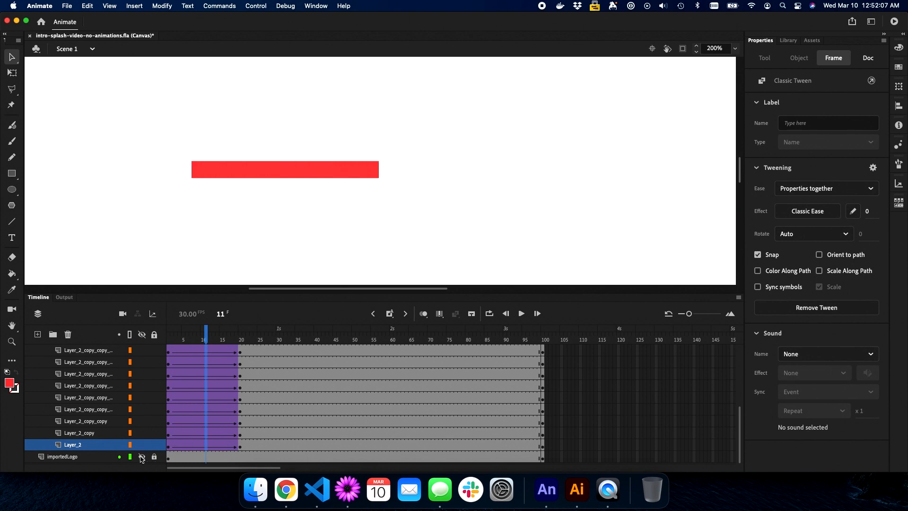
pyautogui.click(220, 314)
pyautogui.write('1')
pyautogui.press('Return')
pyautogui.press('Return')
pyautogui.press('Return')
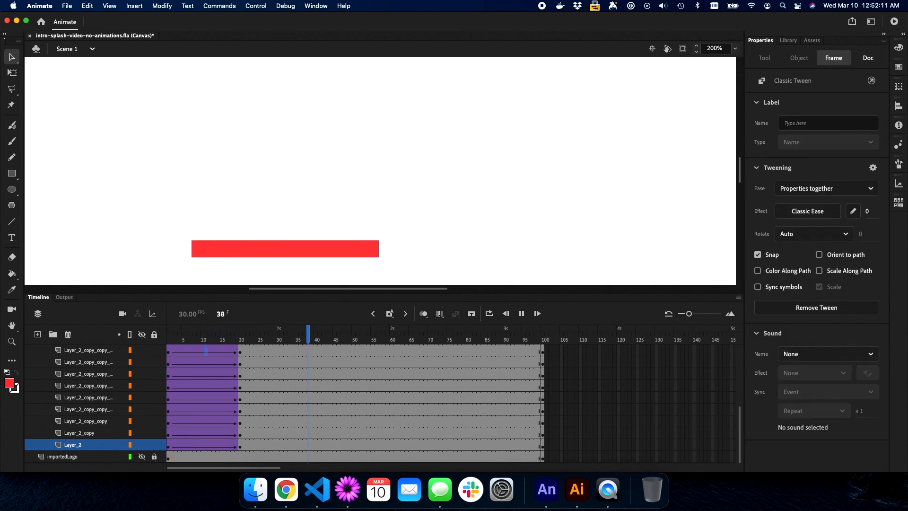
pyautogui.click(224, 314)
pyautogui.moveTo(224, 314); pyautogui.dragTo(200, 314)
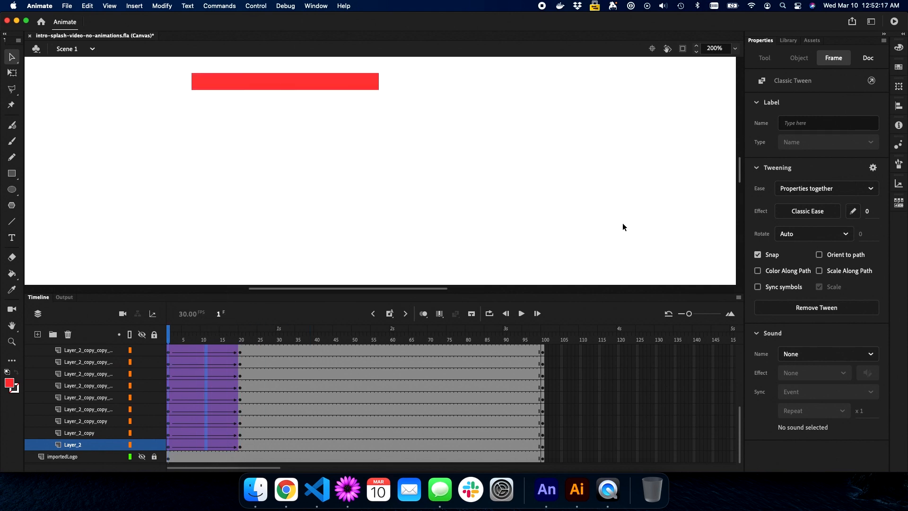
pyautogui.scroll(2, 214, 441)
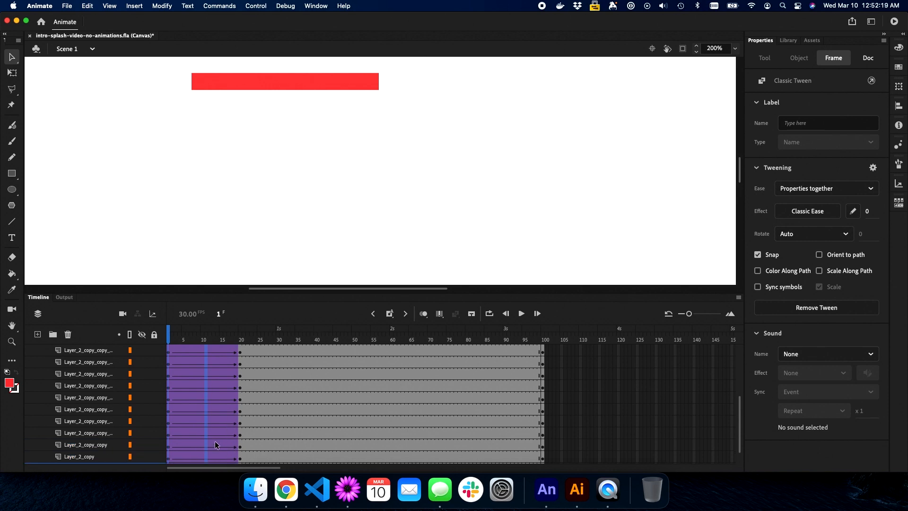
pyautogui.scroll(-2, 214, 441)
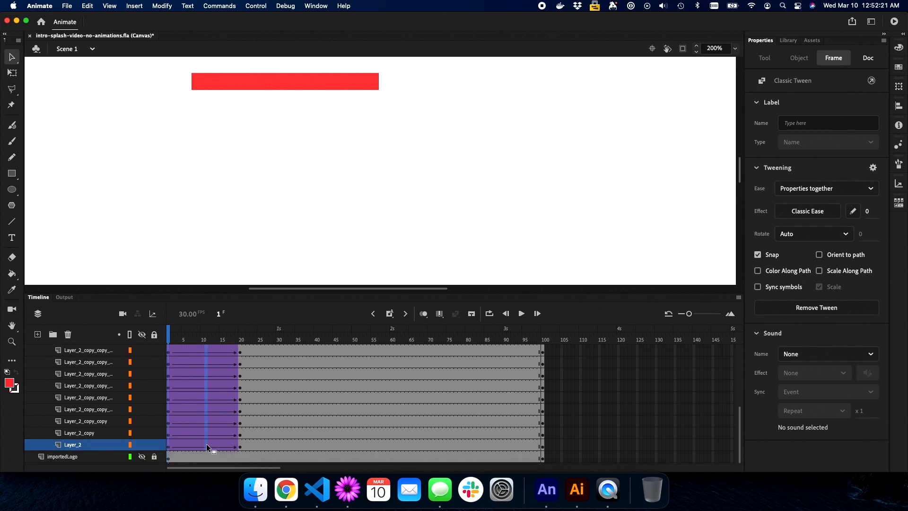
pyautogui.scroll(1, 206, 441)
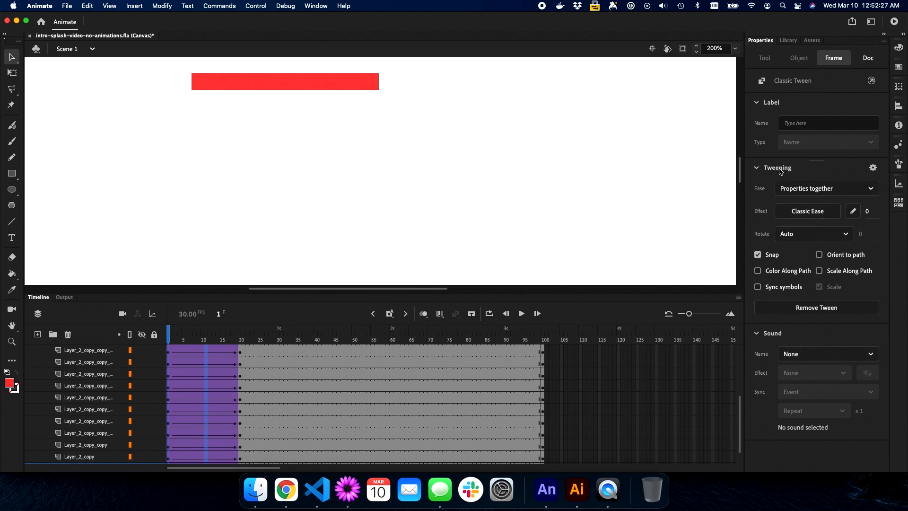
# Give the red blocks' tween a Bounce ease-out from the Classic Ease presets
pyautogui.click(810, 212)
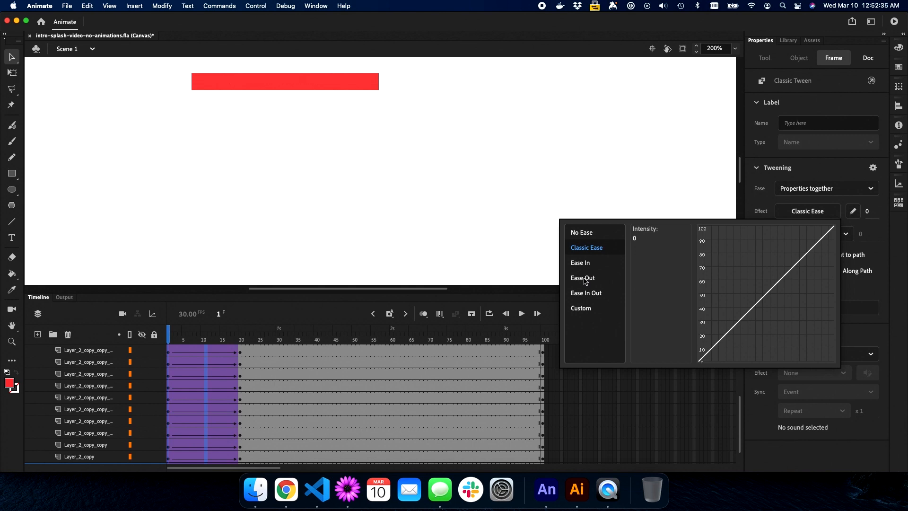
pyautogui.click(585, 279)
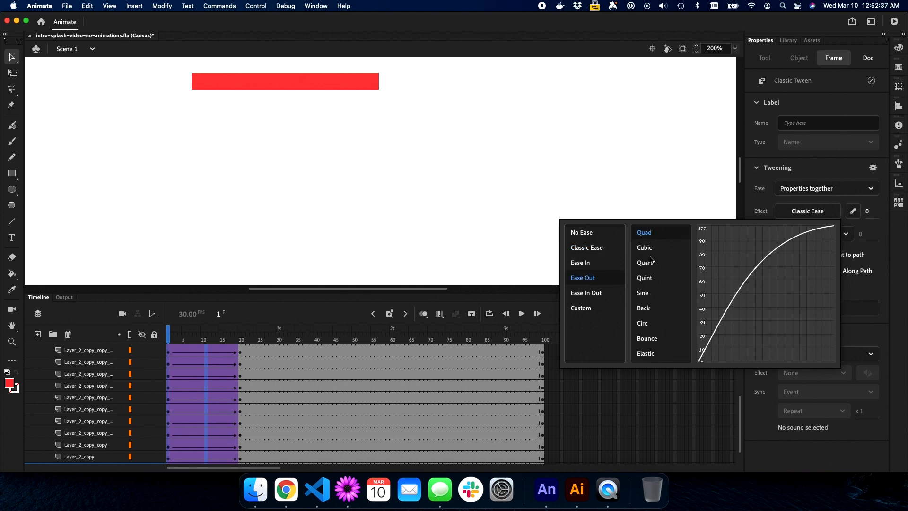
pyautogui.click(651, 339)
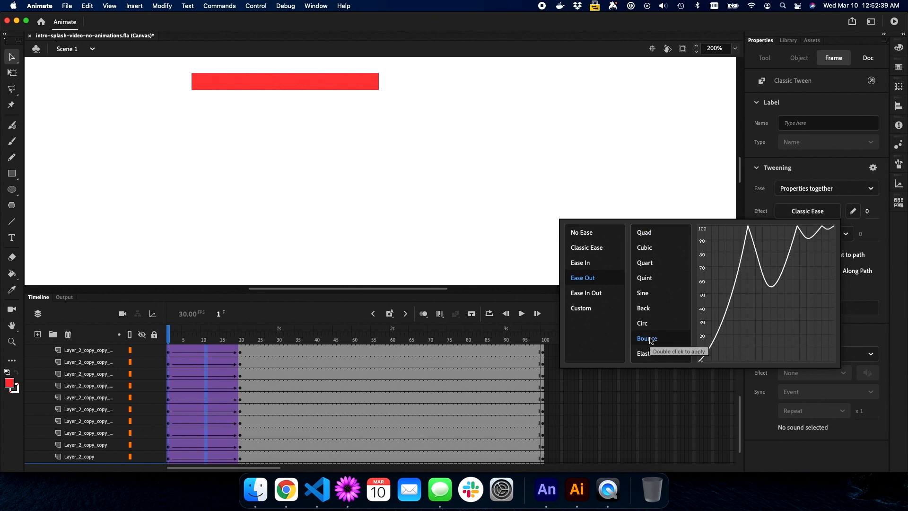
pyautogui.doubleClick(651, 339)
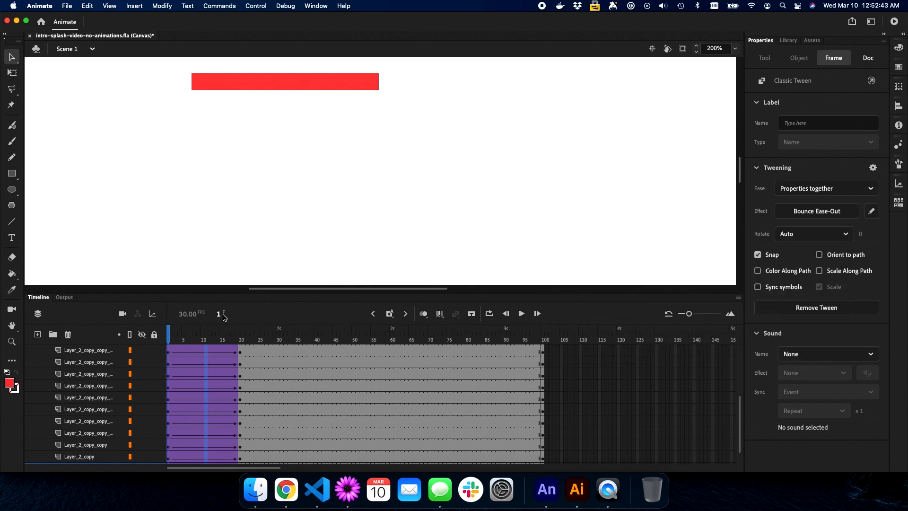
# Play the bouncing drop, rewind to frame 1, replay, and scrub back to frame 9
pyautogui.press('Return')
pyautogui.press('Return')
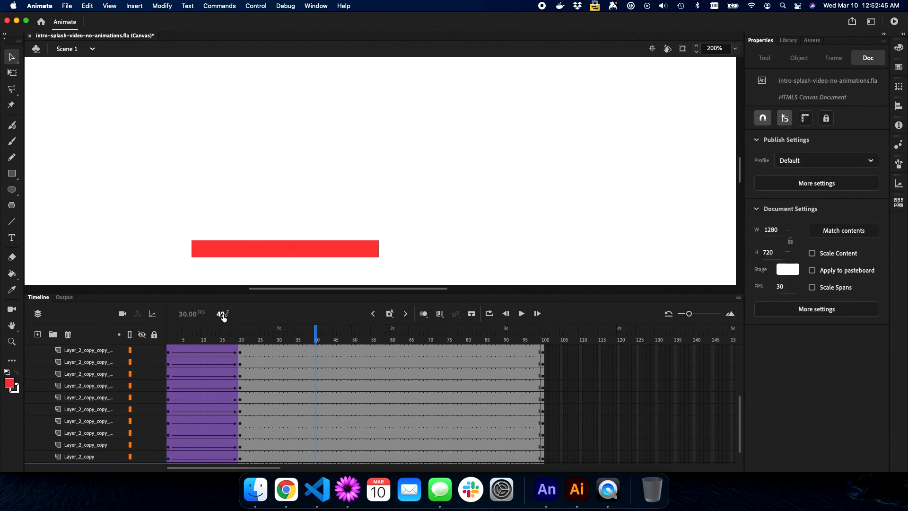
pyautogui.moveTo(223, 317); pyautogui.dragTo(198, 318)
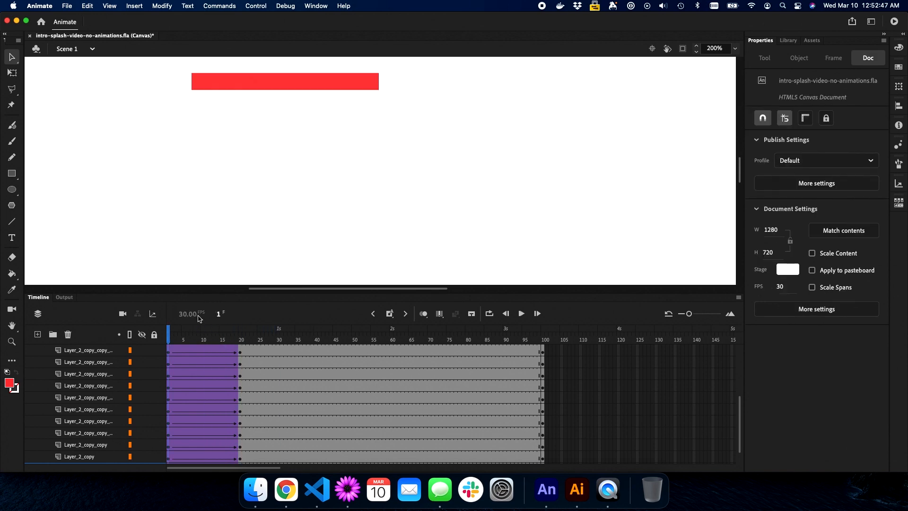
pyautogui.press('Return')
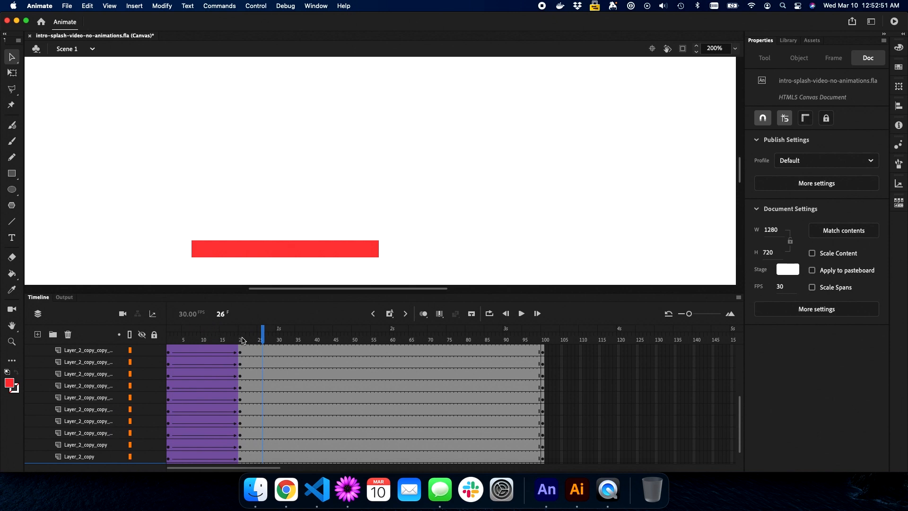
pyautogui.moveTo(260, 334); pyautogui.dragTo(171, 339)
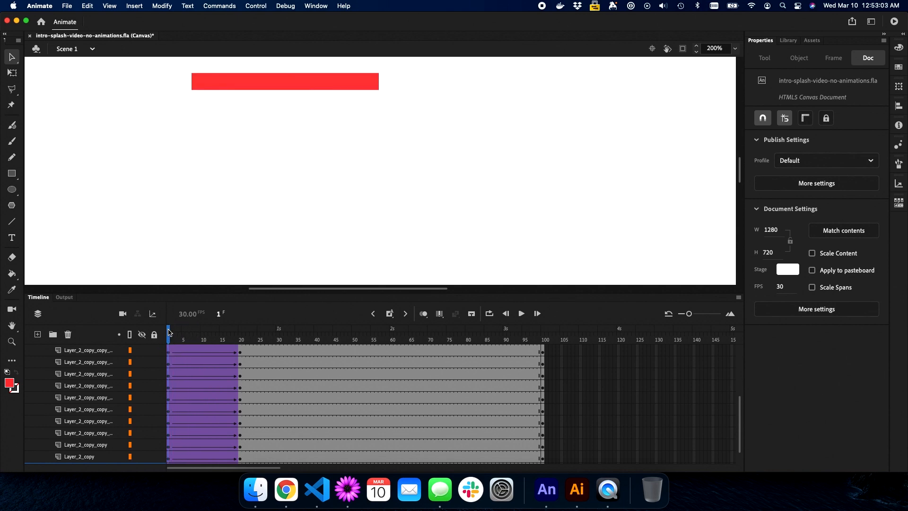
# Enlarge the timeline to show all block layers and deselect everything on the stage
pyautogui.moveTo(217, 291); pyautogui.dragTo(216, 245)
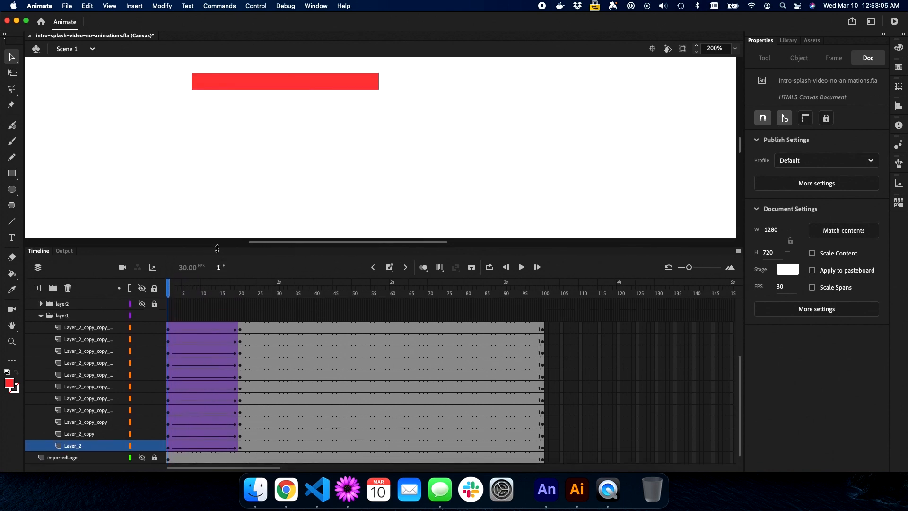
pyautogui.click(122, 328)
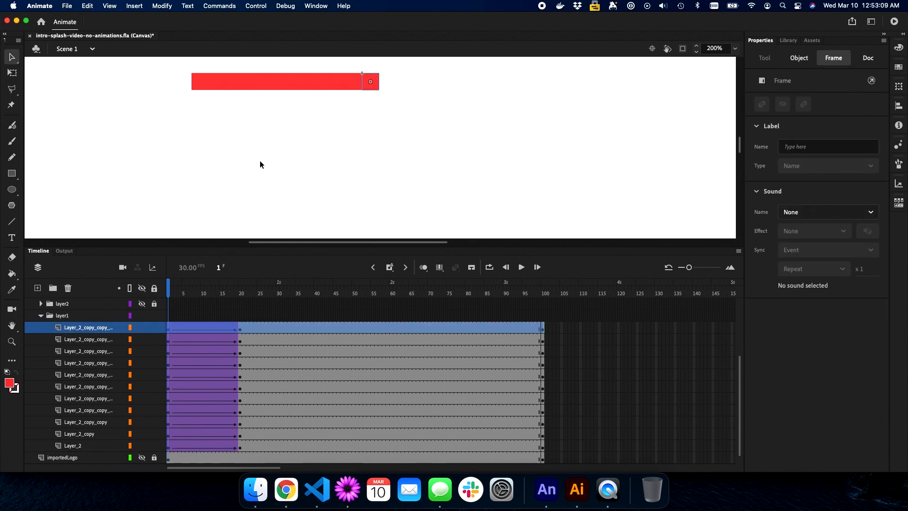
pyautogui.scroll(1, 259, 161)
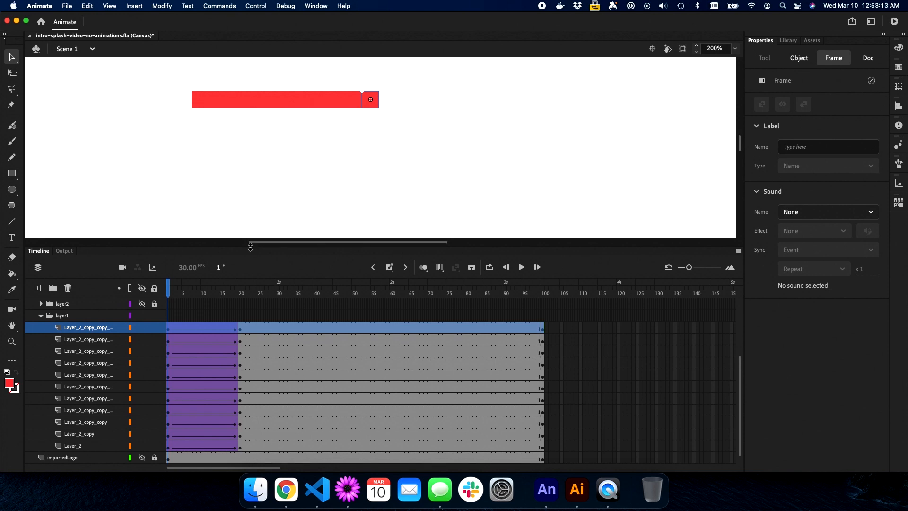
pyautogui.moveTo(250, 247); pyautogui.dragTo(251, 257)
pyautogui.click(192, 135)
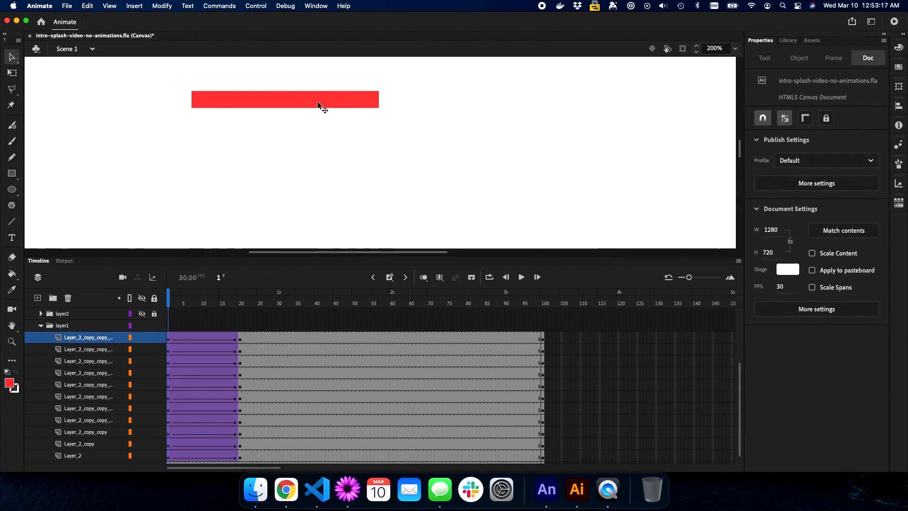
# Delay the top block layer's tween start by several frames and the fifth layer's to frame 10
pyautogui.click(169, 340)
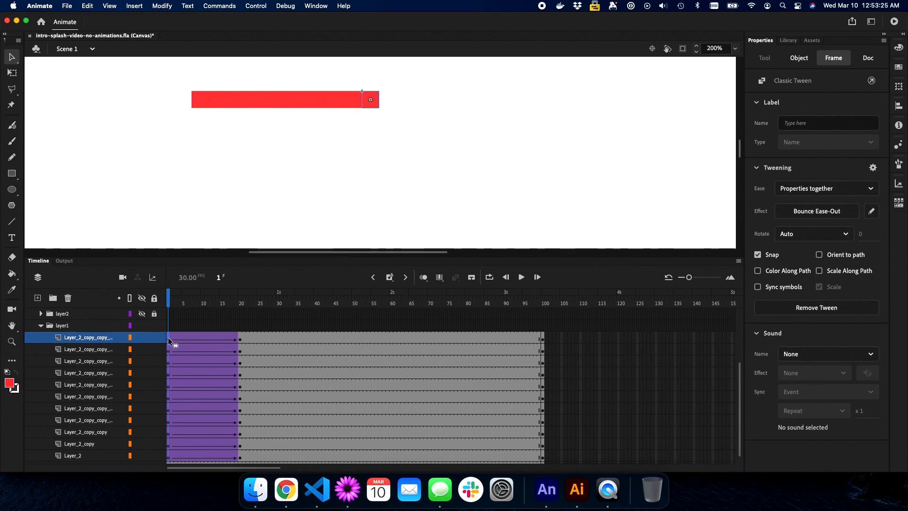
pyautogui.click(169, 340)
pyautogui.moveTo(169, 339)
pyautogui.mouseDown()
pyautogui.moveTo(213, 340)
pyautogui.moveTo(198, 340)
pyautogui.mouseUp()
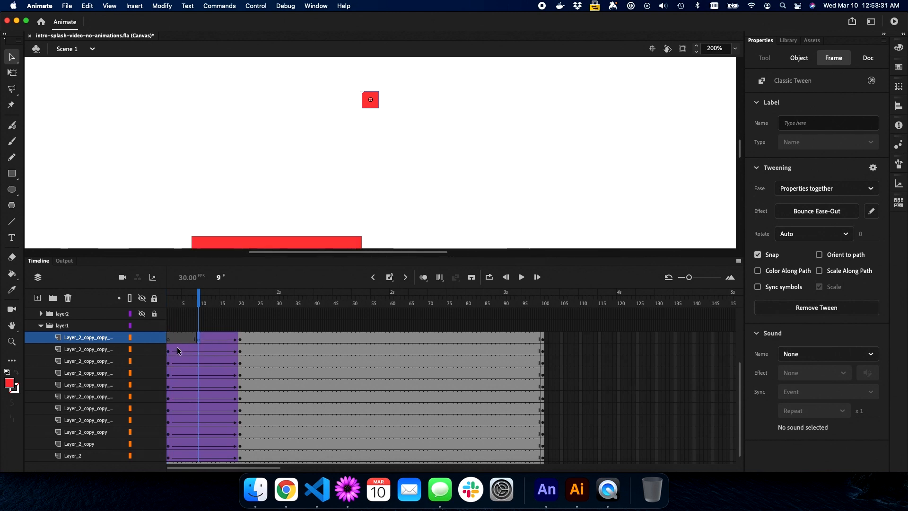
pyautogui.click(169, 385)
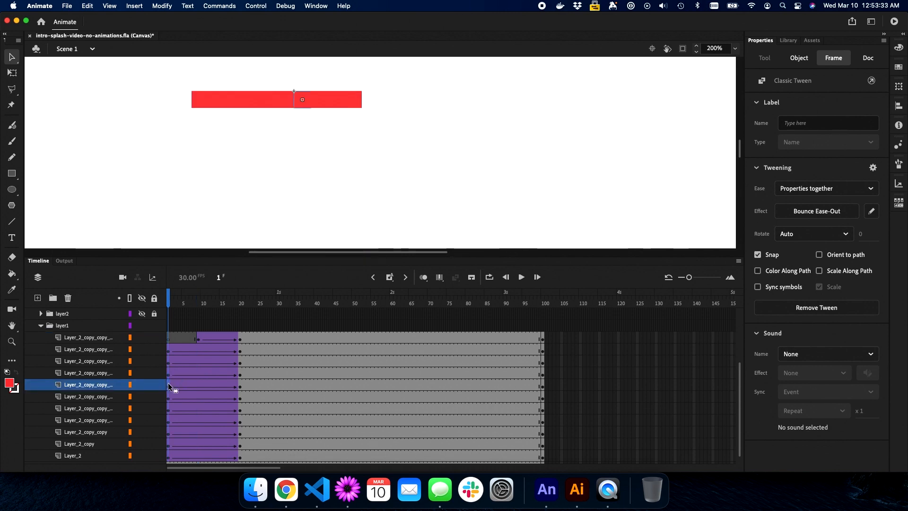
pyautogui.moveTo(168, 385); pyautogui.dragTo(183, 366)
# Delay the other layers' tween starts: second to 12, eighth to 5, sixth to 6, fourth to 3
pyautogui.click(169, 364)
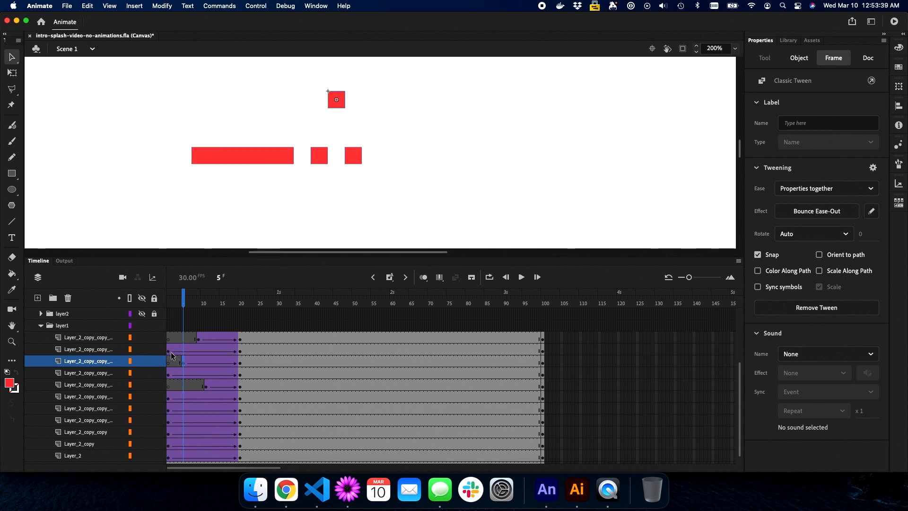
pyautogui.click(169, 351)
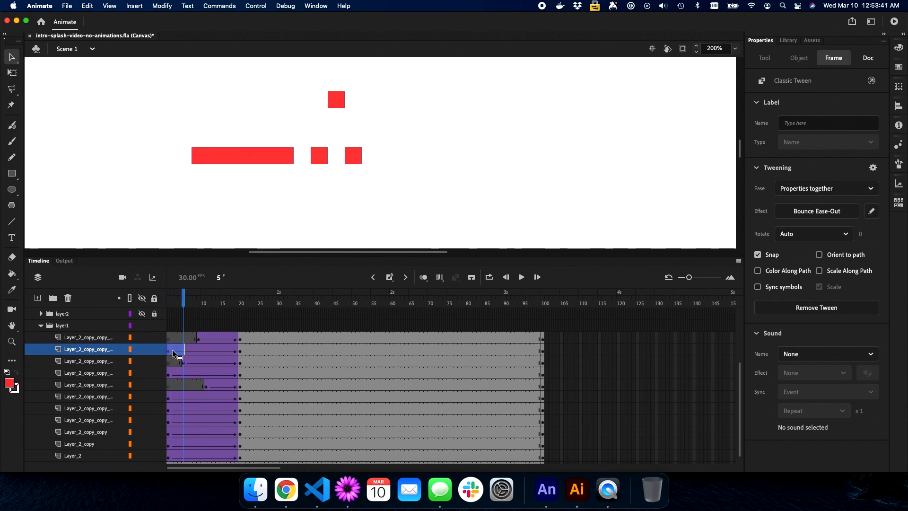
pyautogui.moveTo(170, 351); pyautogui.dragTo(213, 351)
pyautogui.click(169, 420)
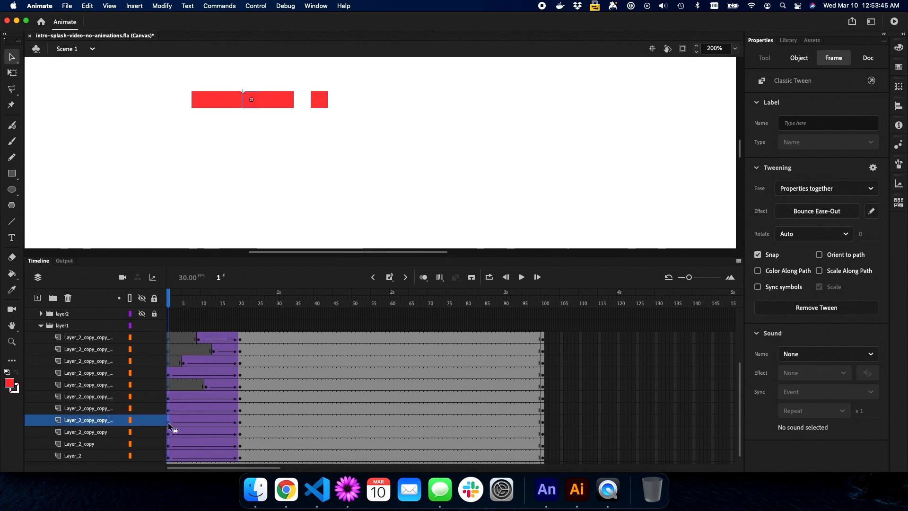
pyautogui.moveTo(169, 421); pyautogui.dragTo(189, 399)
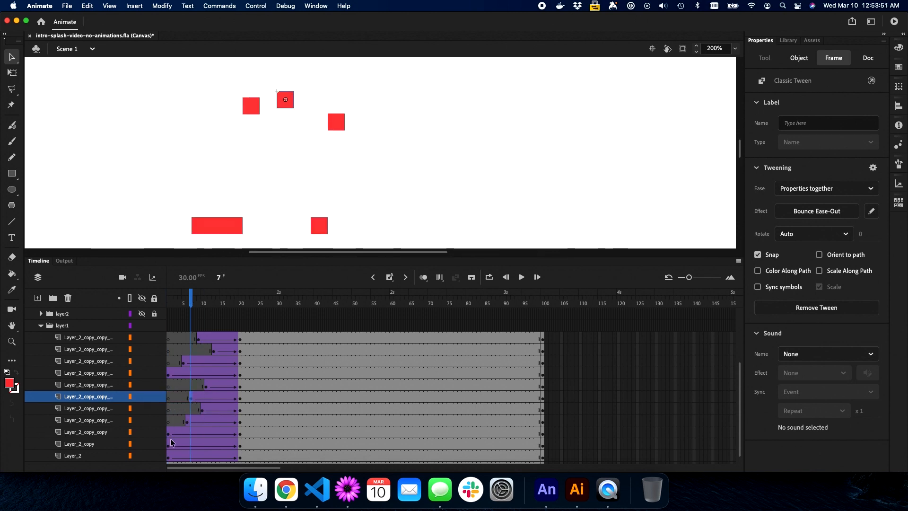
pyautogui.moveTo(168, 445); pyautogui.dragTo(193, 457)
pyautogui.click(169, 457)
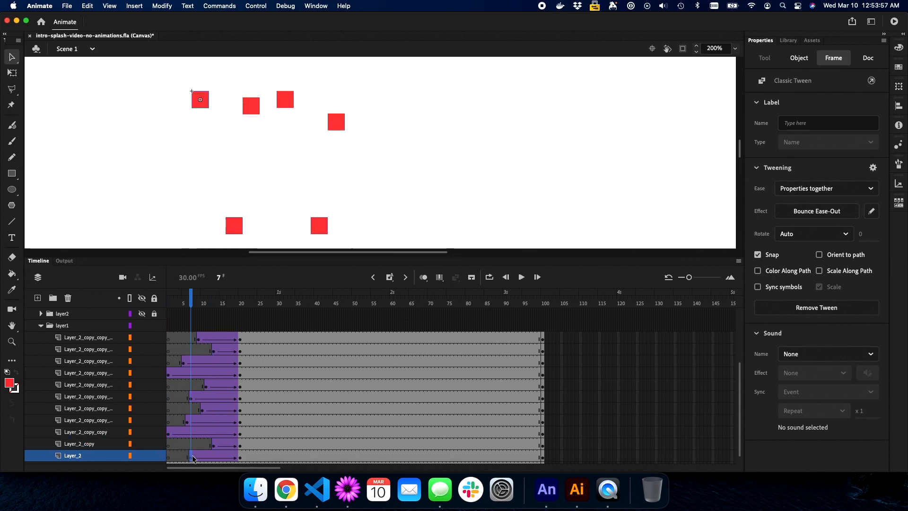
pyautogui.click(169, 373)
pyautogui.moveTo(169, 374); pyautogui.dragTo(176, 376)
# Return to frame 1 and play the staggered block drop
pyautogui.click(218, 276)
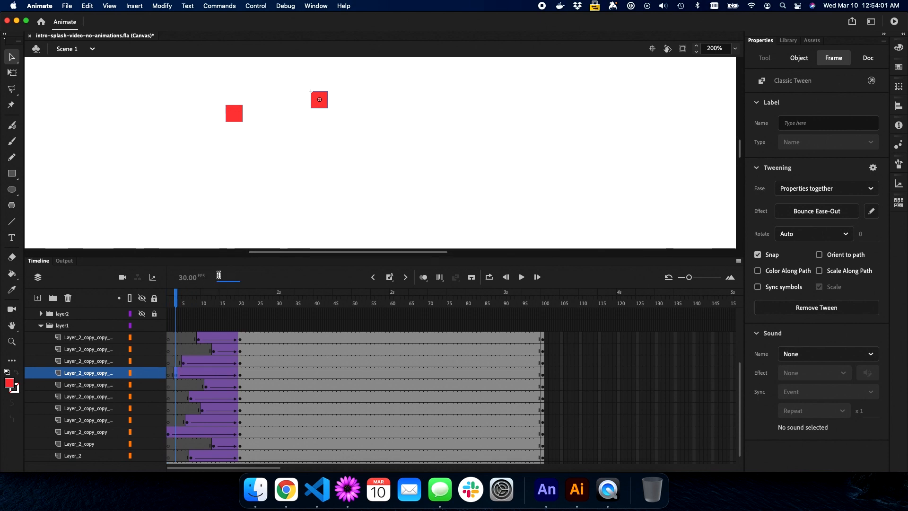
pyautogui.write('1')
pyautogui.press('Return')
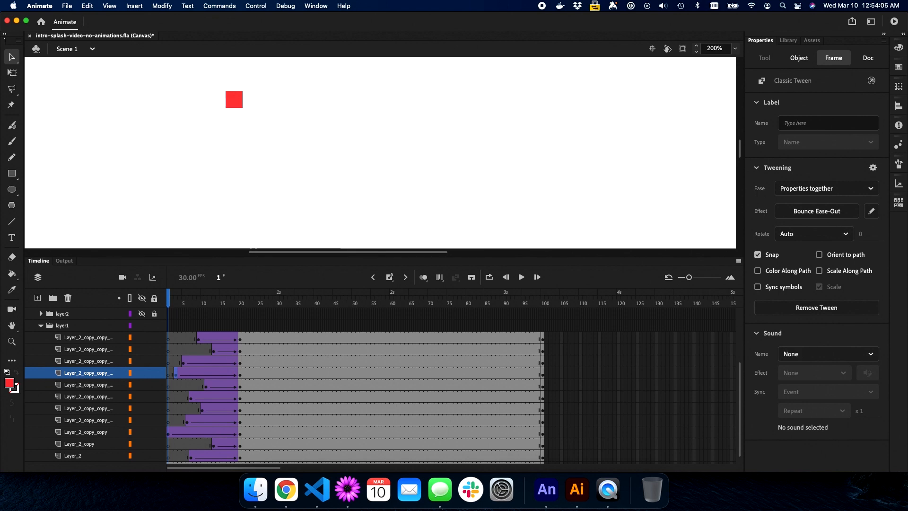
pyautogui.press('Return')
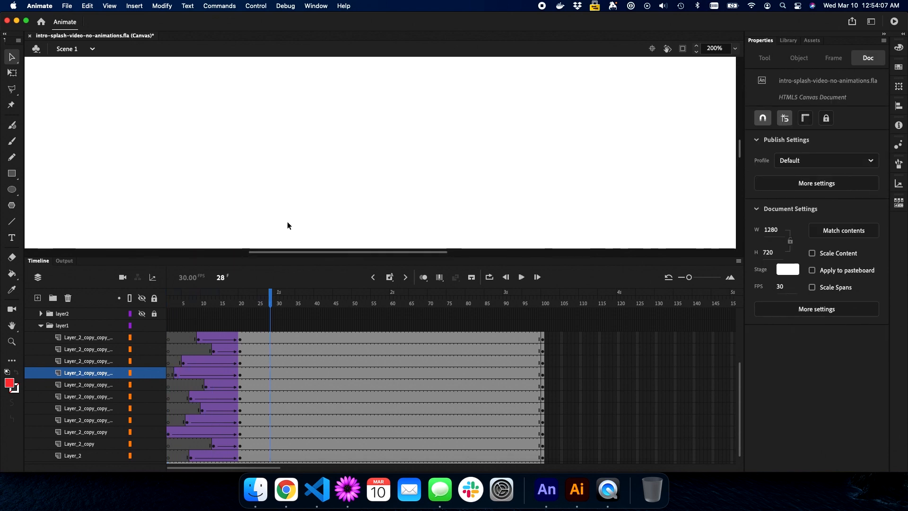
# Zoom to 100% and play the animation from frame 1
pyautogui.press('super+1')
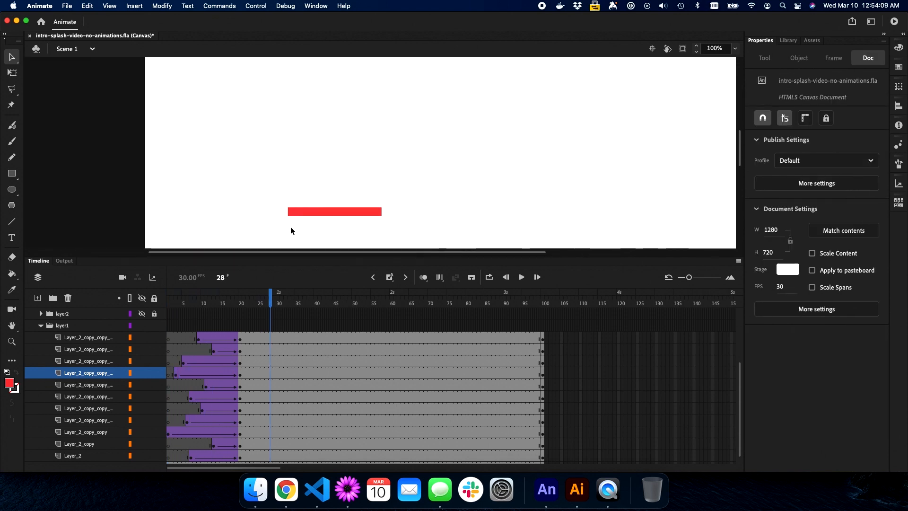
pyautogui.click(221, 277)
pyautogui.write('1')
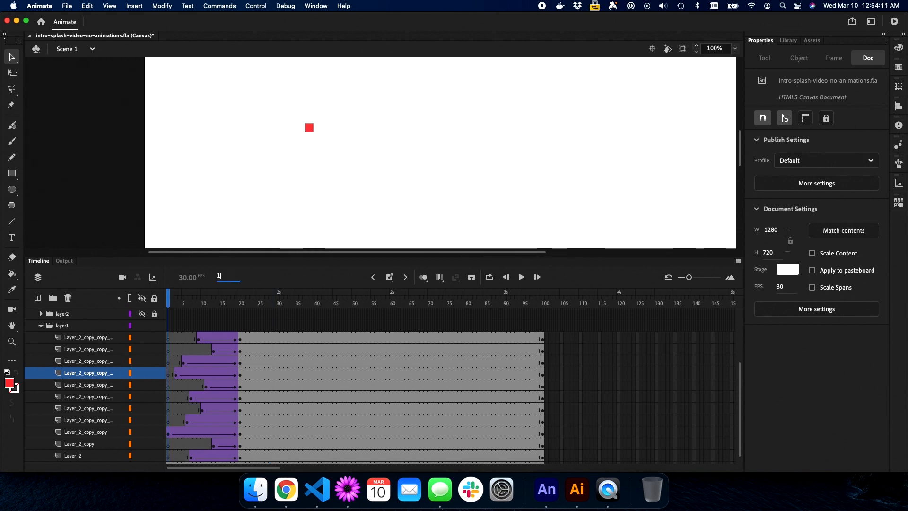
pyautogui.press('Return')
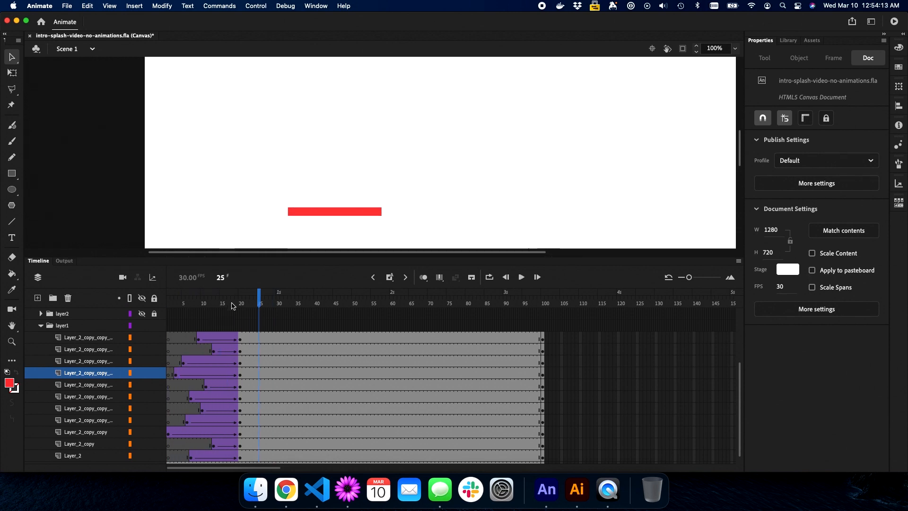
# Move the frame-20 end keyframes on all block layers to about frame 30
pyautogui.click(240, 339)
pyautogui.scroll(-1, 243, 339)
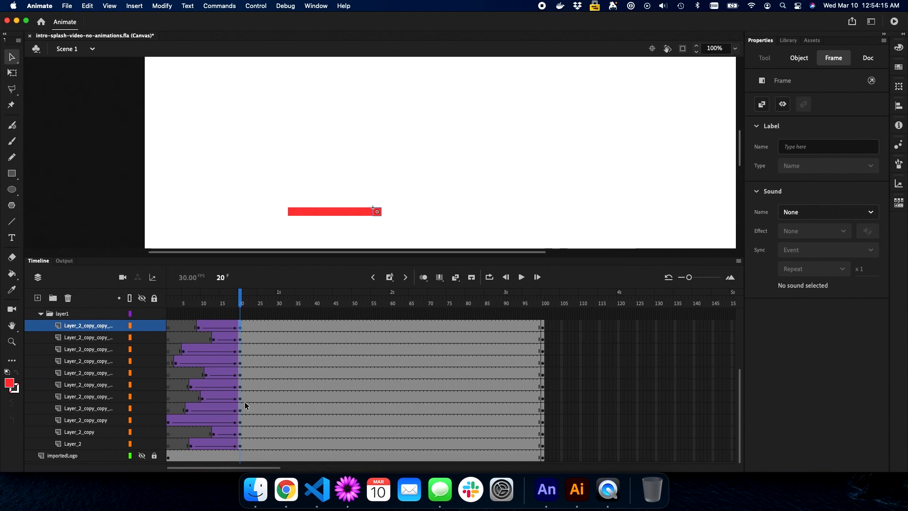
pyautogui.keyDown('shift'); pyautogui.click(240, 447); pyautogui.keyUp('shift')
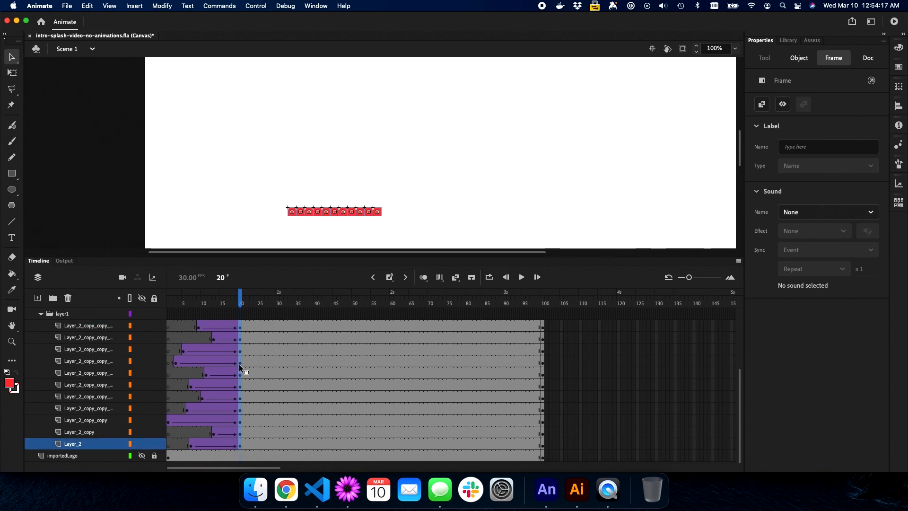
pyautogui.moveTo(240, 366); pyautogui.dragTo(277, 364)
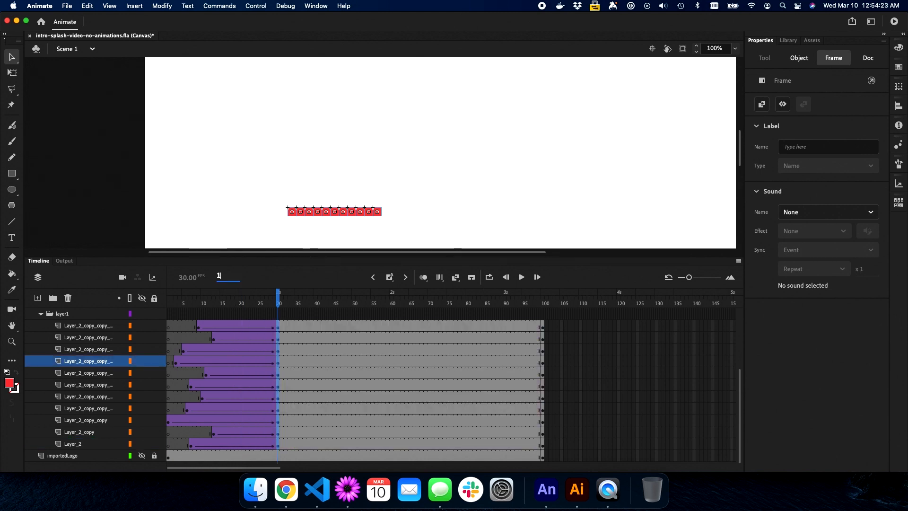
# Replay the lengthened block drop from frame 1 to check the timing
pyautogui.press('Return')
pyautogui.press('Return')
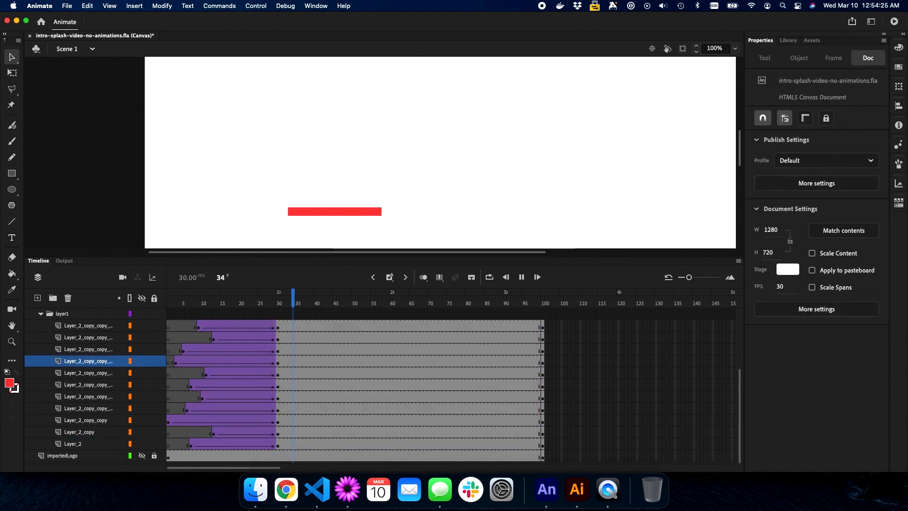
pyautogui.press('Return')
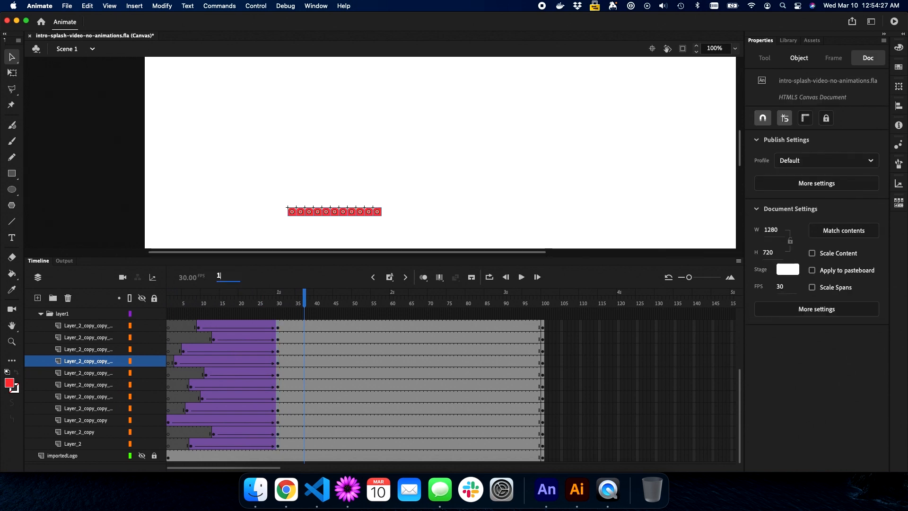
pyautogui.press('Return')
pyautogui.press('Return')
pyautogui.press('Return')
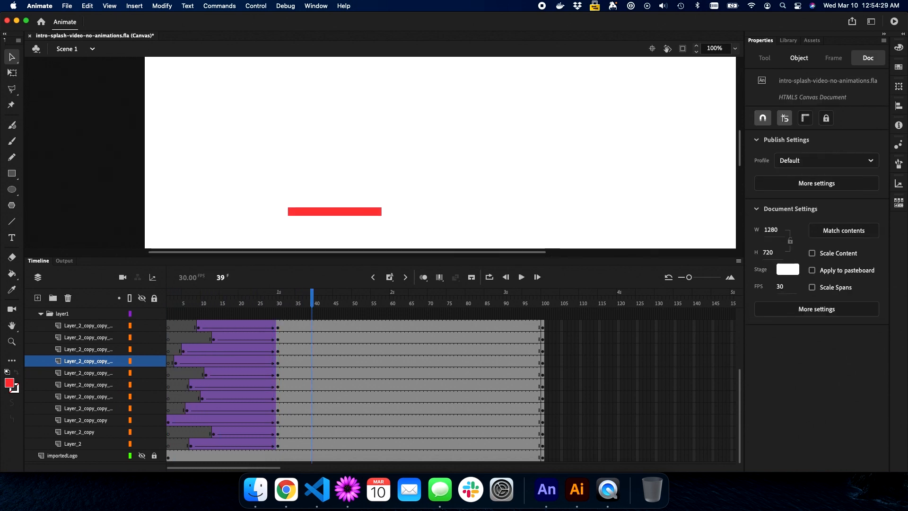
pyautogui.moveTo(222, 279); pyautogui.dragTo(196, 279)
pyautogui.press('Return')
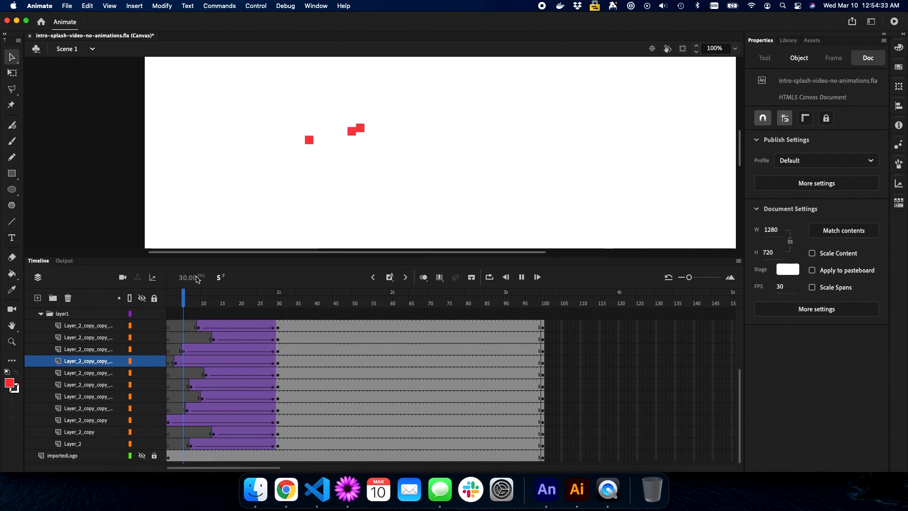
pyautogui.press('Return')
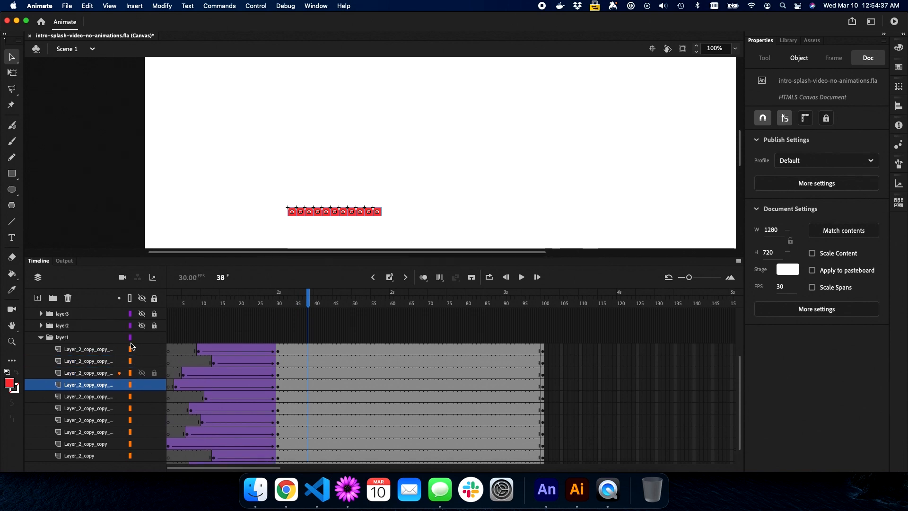
# Collapse and re-expand the layer1 folder in the Timeline
pyautogui.scroll(2, 66, 346)
pyautogui.click(41, 338)
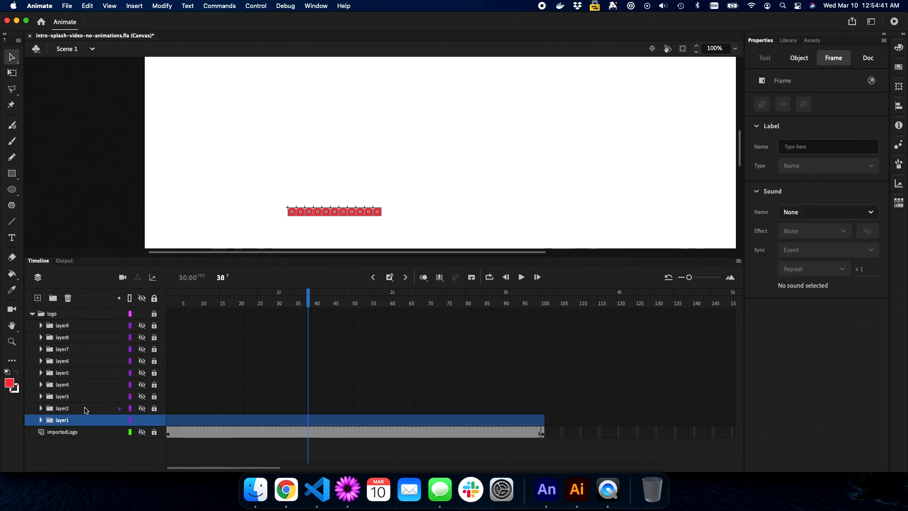
pyautogui.click(41, 421)
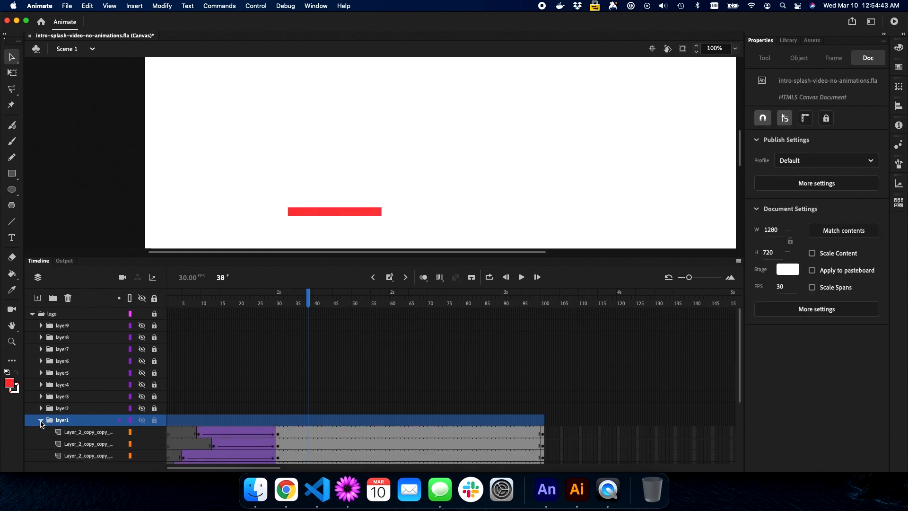
pyautogui.scroll(-3, 90, 412)
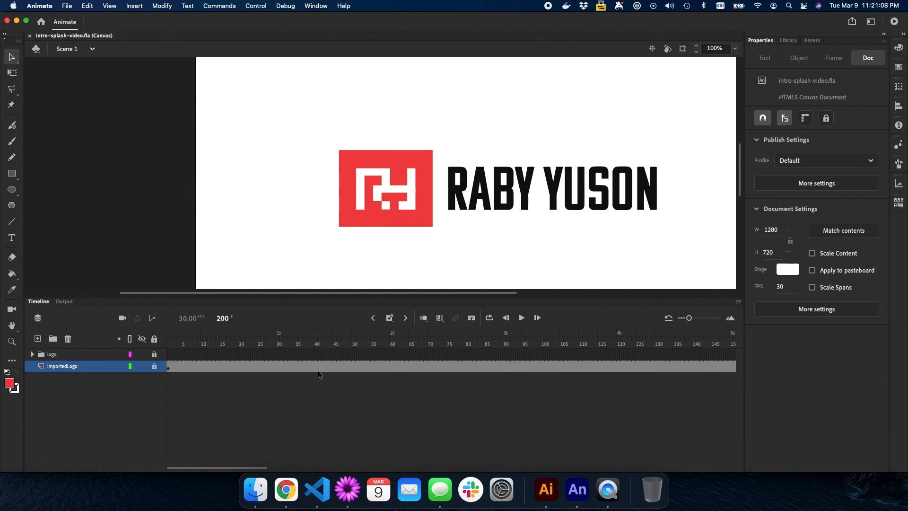
# Go to frame 1, hide the importedLogo layer, and play then stop the logo animation
pyautogui.click(222, 318)
pyautogui.write('1')
pyautogui.press('Return')
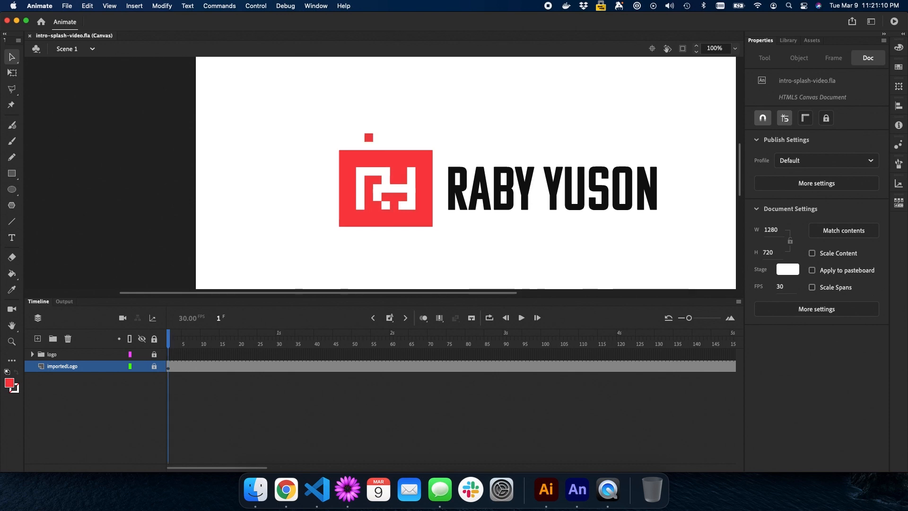
pyautogui.click(144, 366)
pyautogui.press('Return')
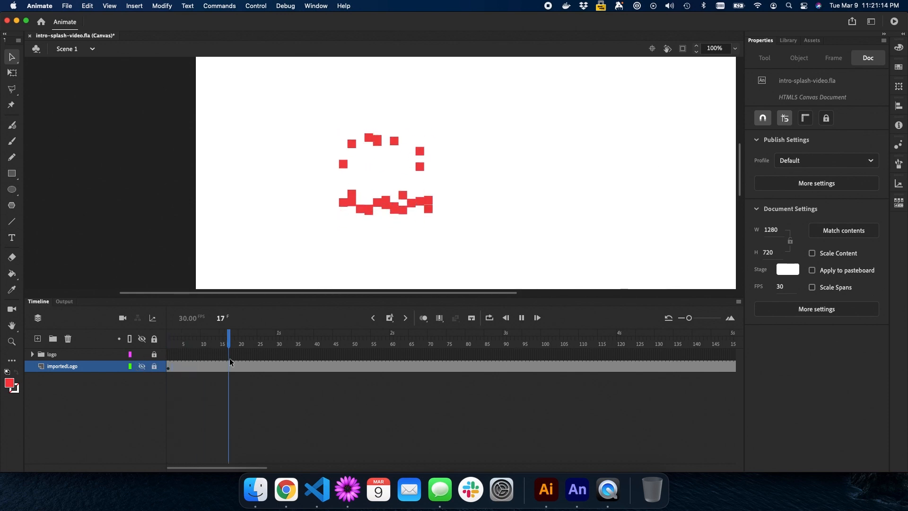
pyautogui.press('Return')
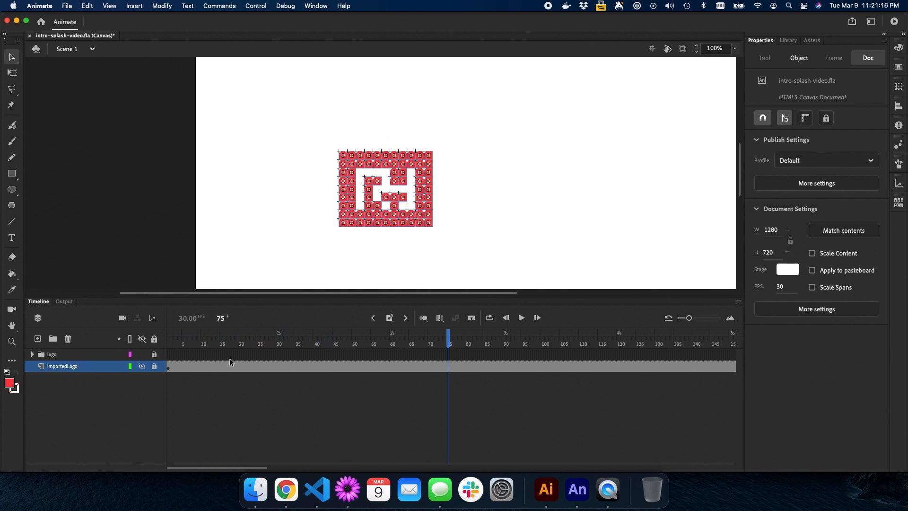
# Replay from frame 1, scrub around frame 70, then return to frame 1 and show importedLogo
pyautogui.click(223, 323)
pyautogui.write('1')
pyautogui.press('Return')
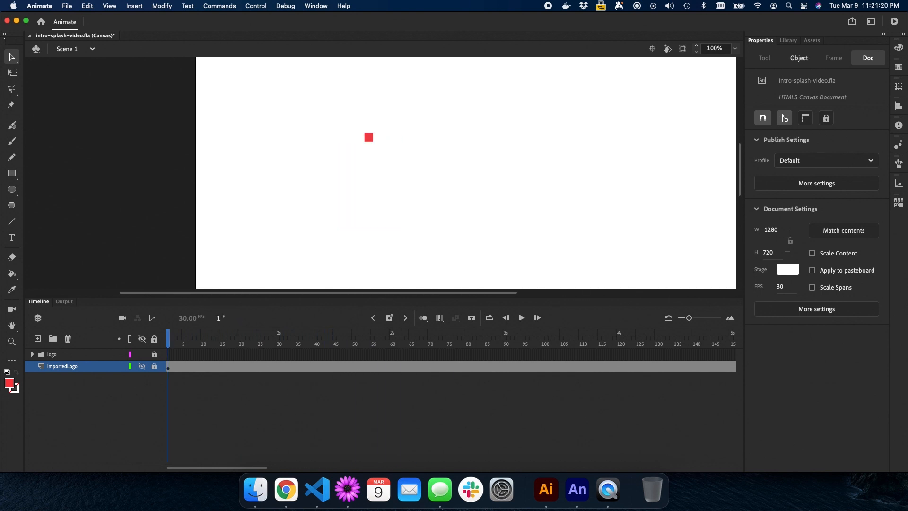
pyautogui.press('Return')
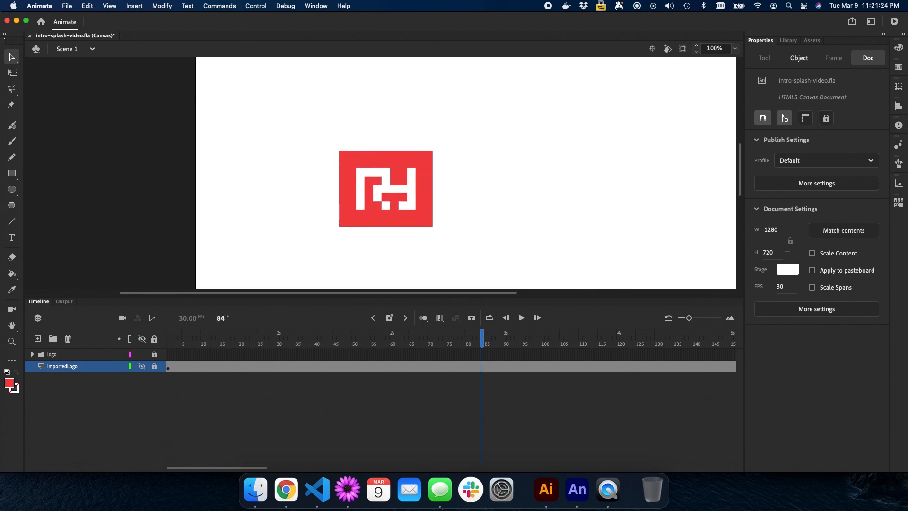
pyautogui.moveTo(482, 338); pyautogui.dragTo(415, 341)
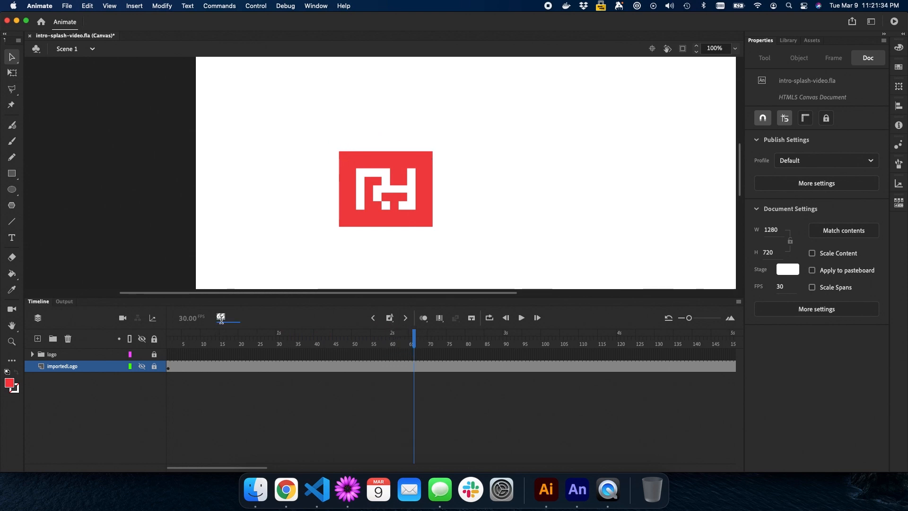
pyautogui.write('1')
pyautogui.press('Return')
pyautogui.click(142, 366)
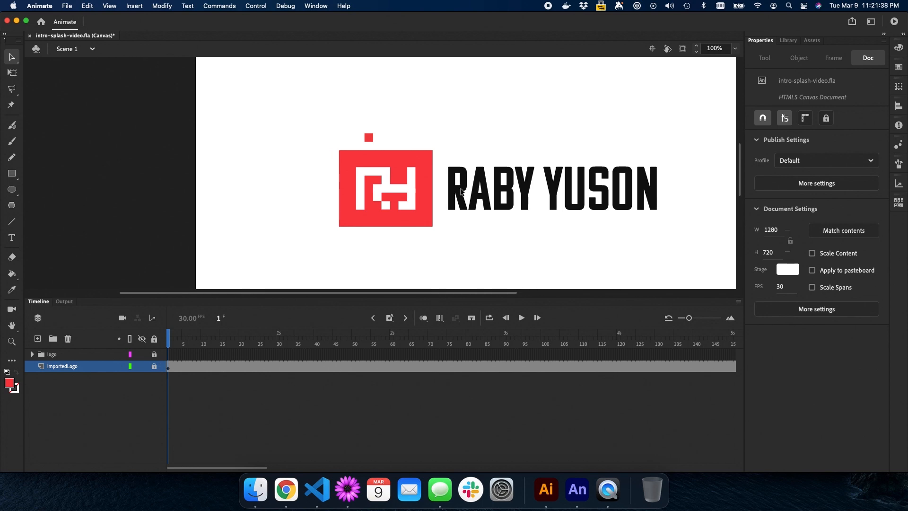
pyautogui.click(155, 368)
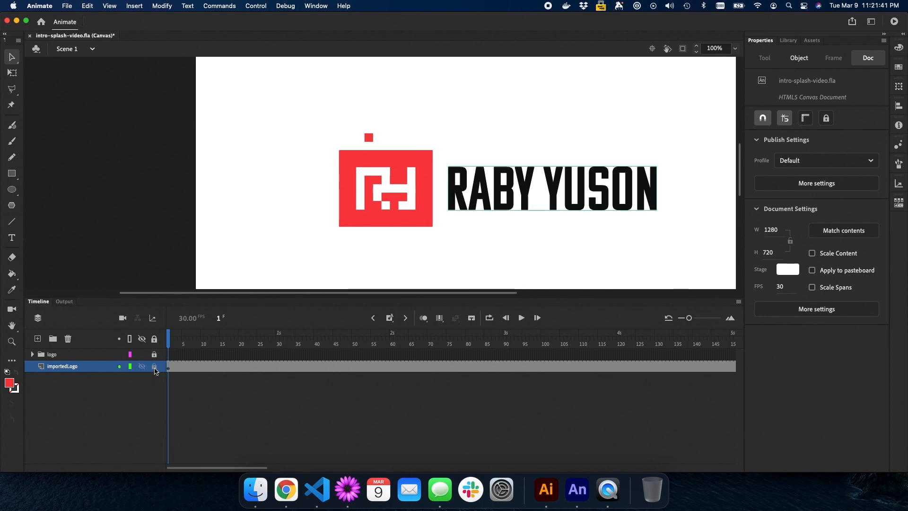
pyautogui.click(481, 198)
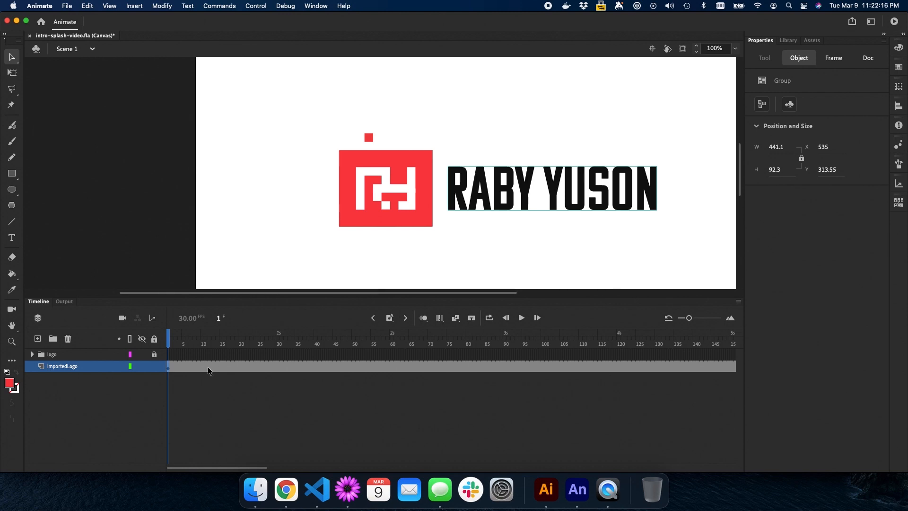
pyautogui.click(53, 339)
pyautogui.doubleClick(56, 366)
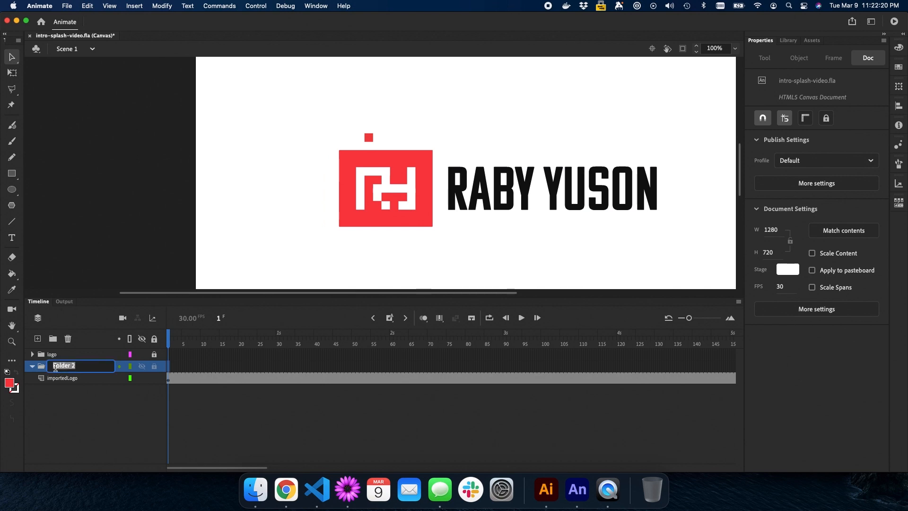
pyautogui.write('name')
pyautogui.press('Return')
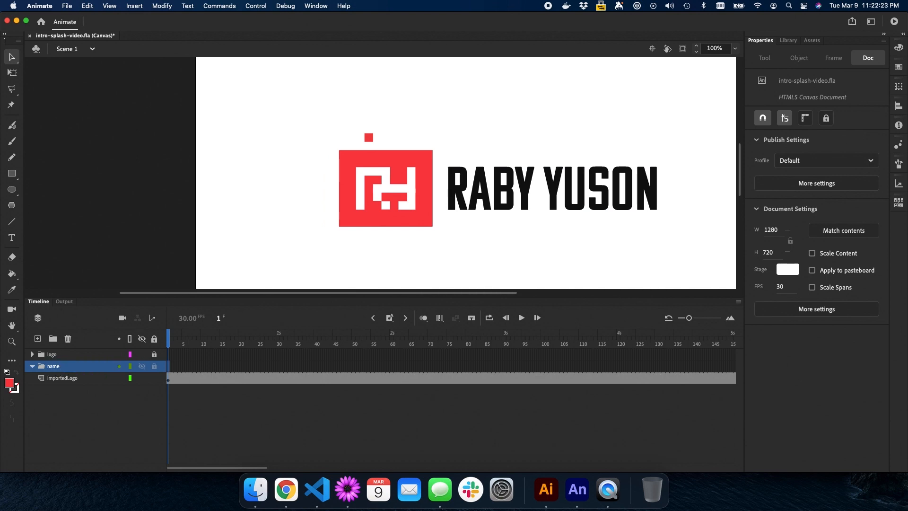
pyautogui.click(37, 339)
pyautogui.doubleClick(56, 366)
pyautogui.write('text')
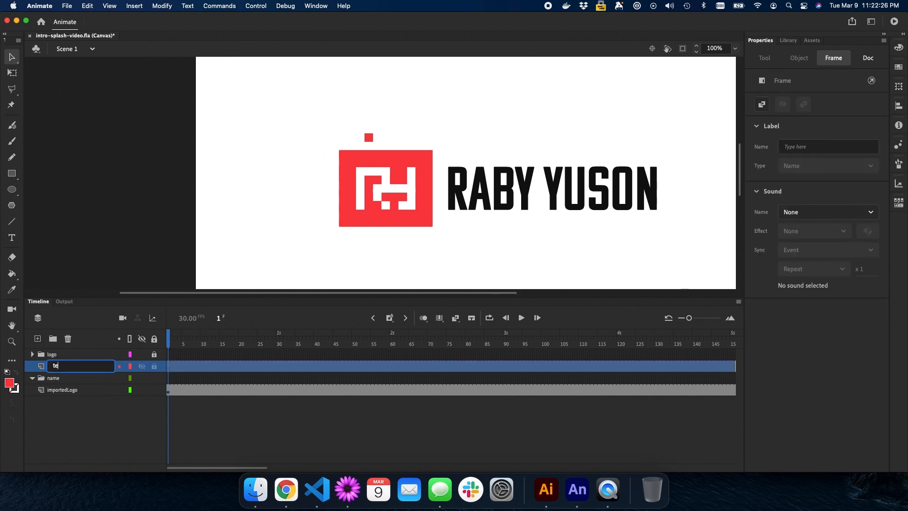
pyautogui.press('Return')
pyautogui.moveTo(61, 368); pyautogui.dragTo(61, 381)
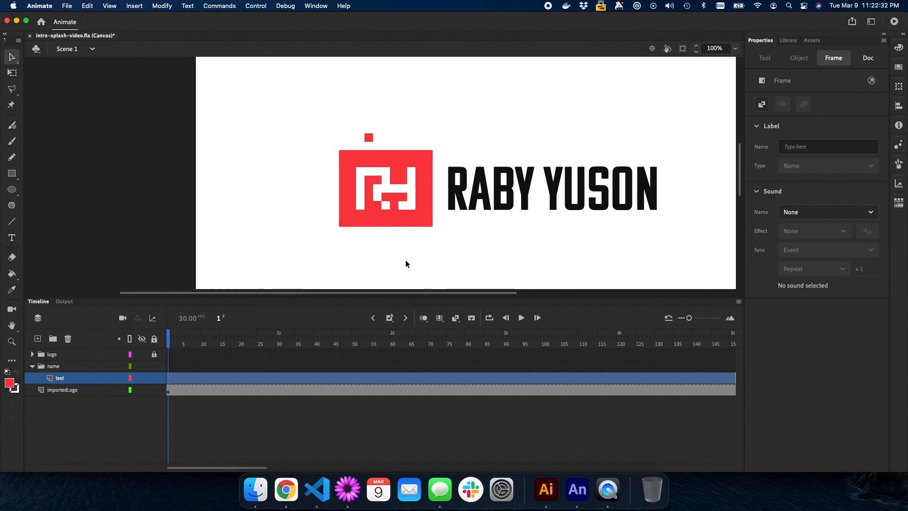
pyautogui.press('super+shift+v')
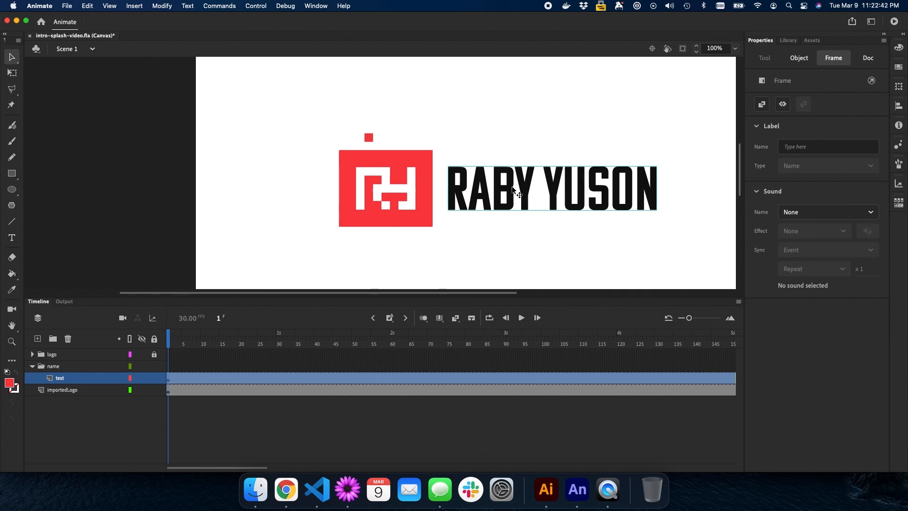
# Lock importedLogo, deselect the lettering, and add another layer in the name folder
pyautogui.click(154, 390)
pyautogui.click(515, 229)
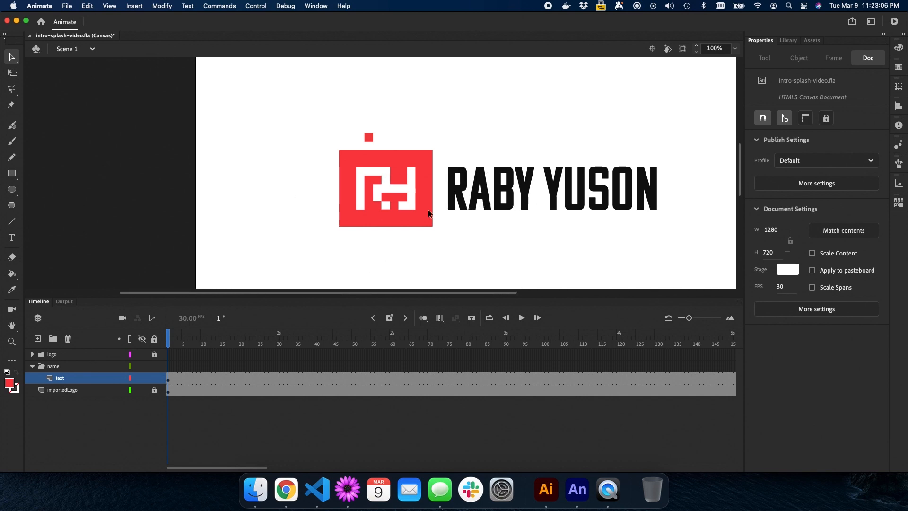
pyautogui.click(43, 341)
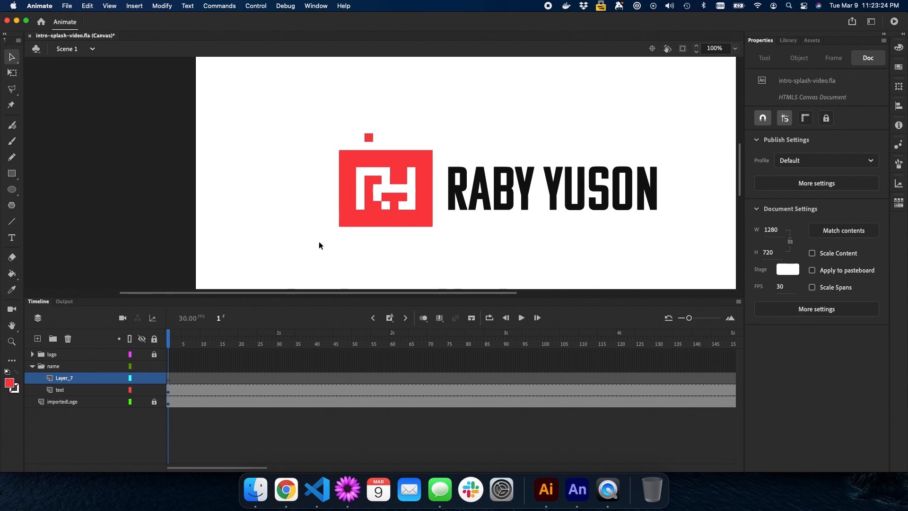
# Rename Layer_7 to 'whiteBackground' and draw a rectangle over the logo block left of the name
pyautogui.doubleClick(64, 377)
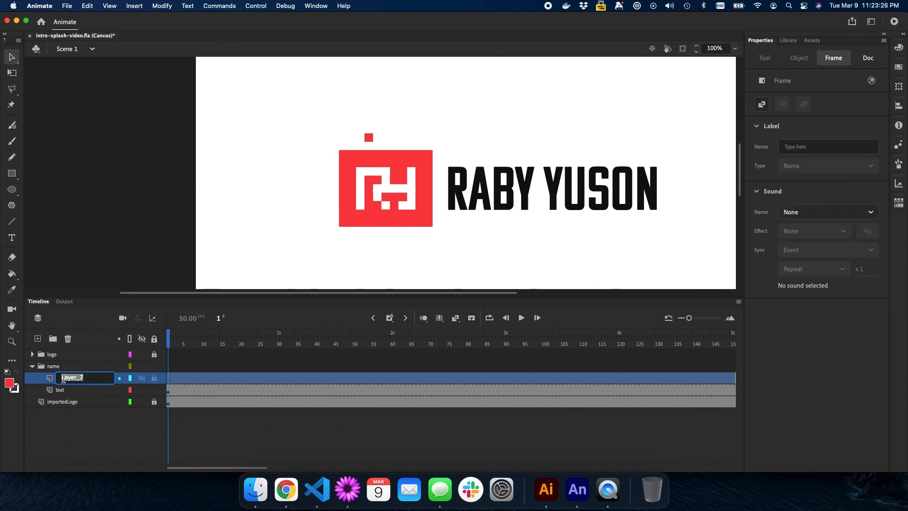
pyautogui.write('whiteBackground')
pyautogui.press('Return')
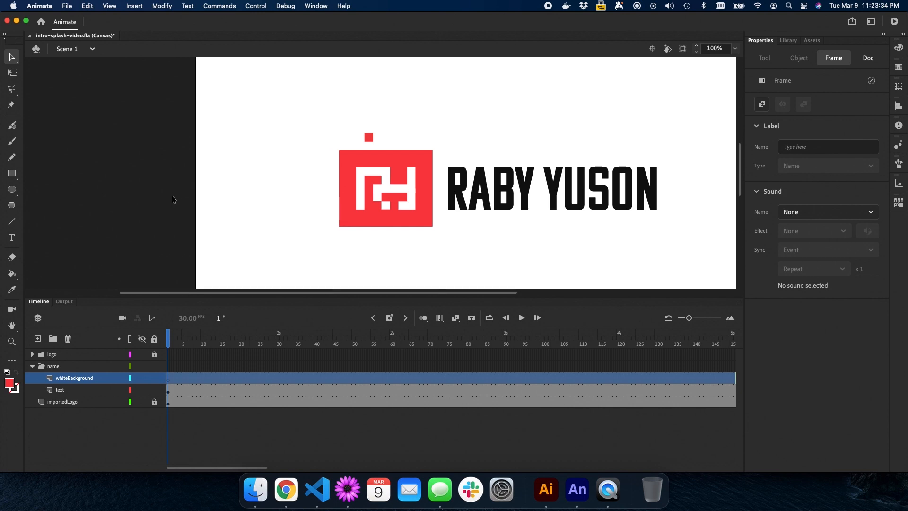
pyautogui.press('r')
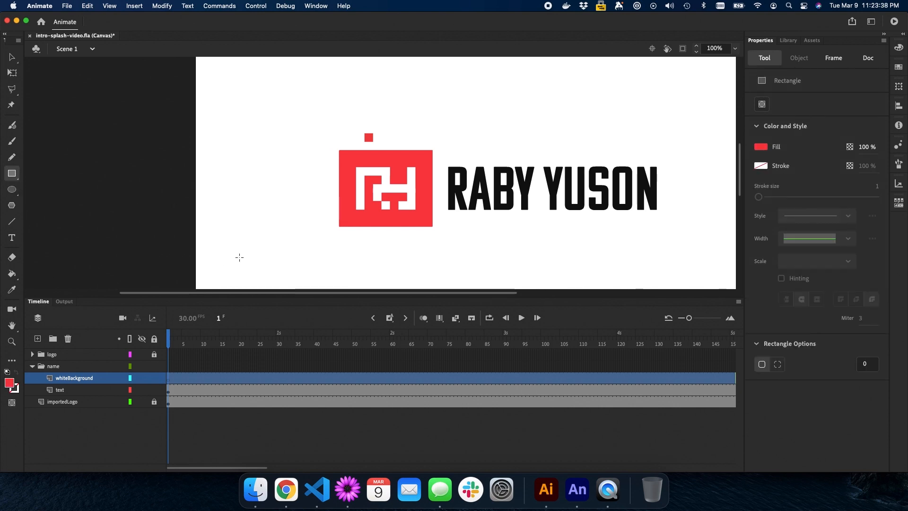
pyautogui.click(11, 383)
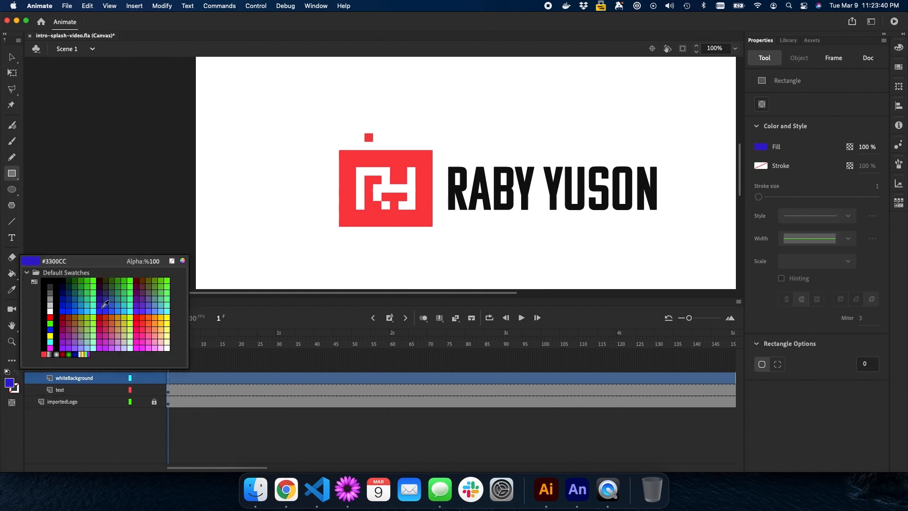
pyautogui.click(125, 288)
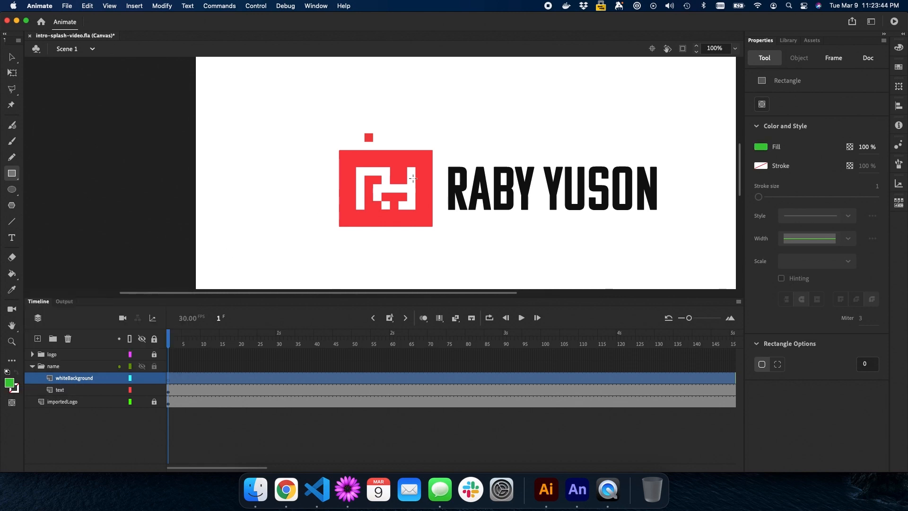
pyautogui.moveTo(441, 159); pyautogui.dragTo(428, 213)
pyautogui.press('v')
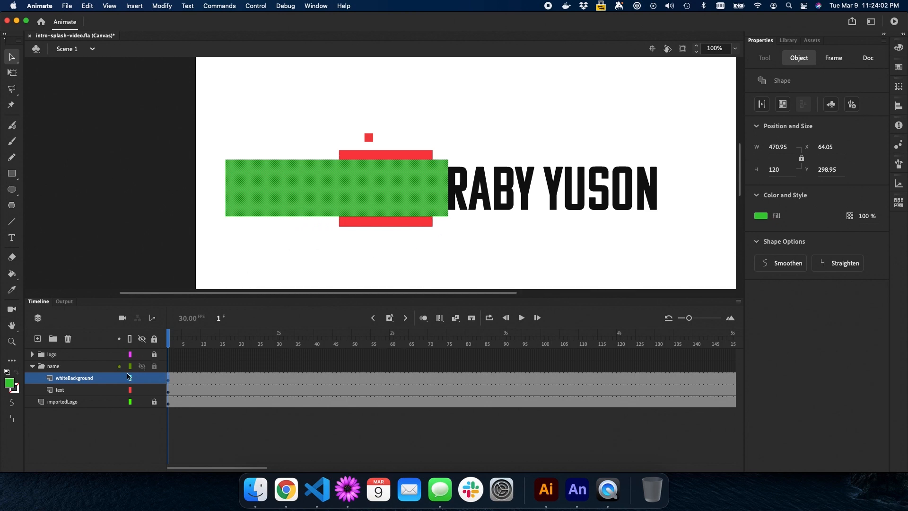
# Change the rectangle's fill to white (#FFFFFF)
pyautogui.click(10, 382)
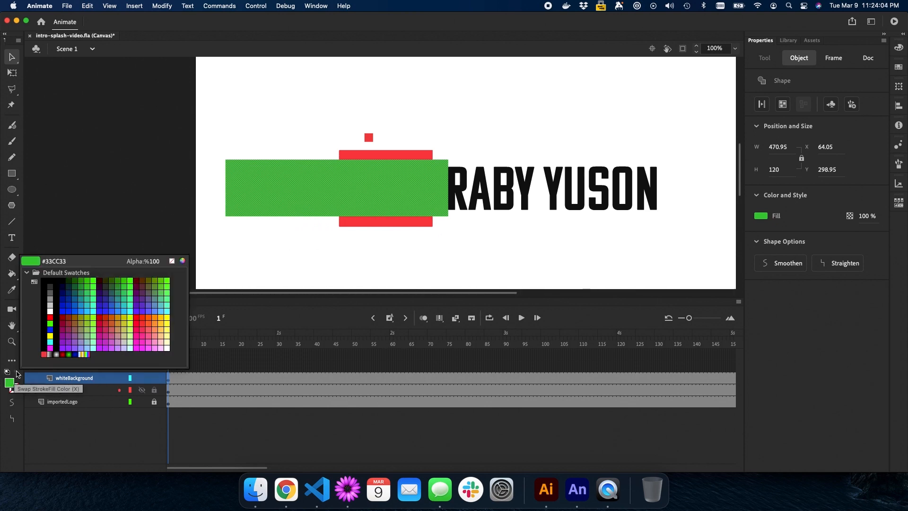
pyautogui.click(50, 311)
pyautogui.click(288, 233)
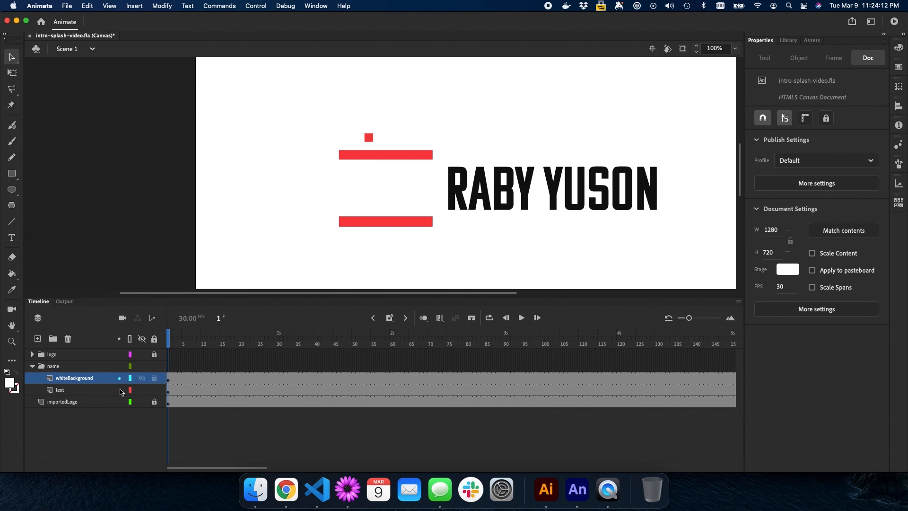
pyautogui.click(67, 368)
pyautogui.click(65, 404)
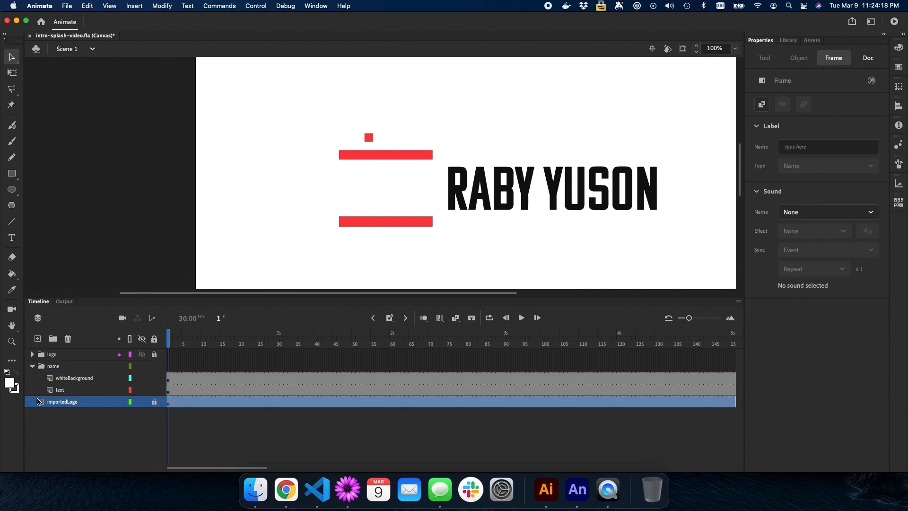
pyautogui.click(35, 368)
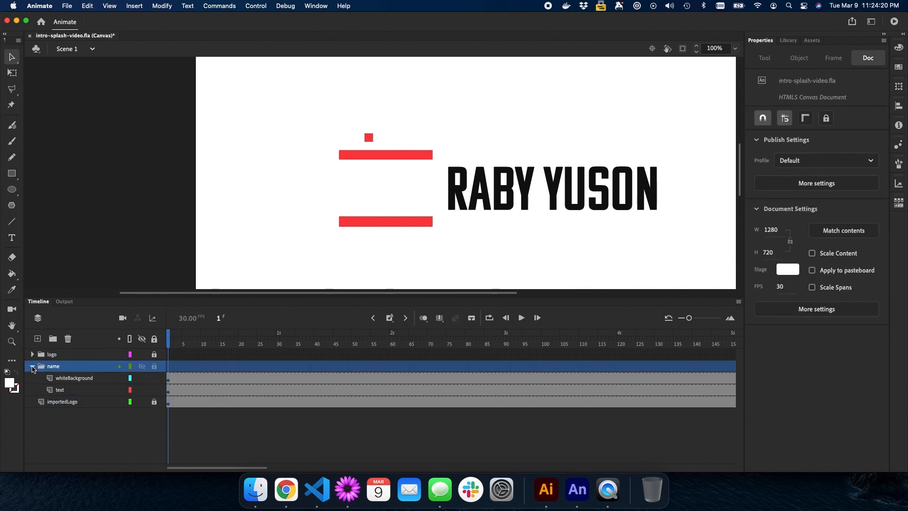
pyautogui.click(32, 368)
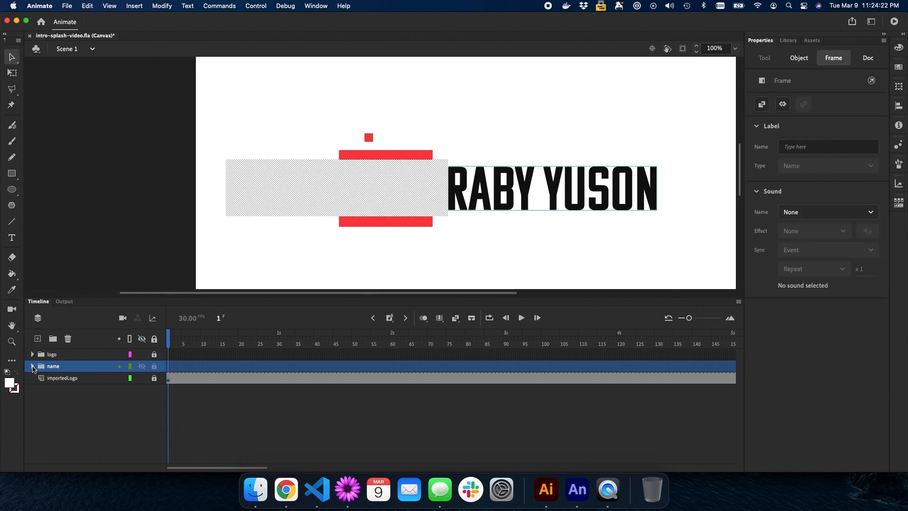
pyautogui.click(33, 367)
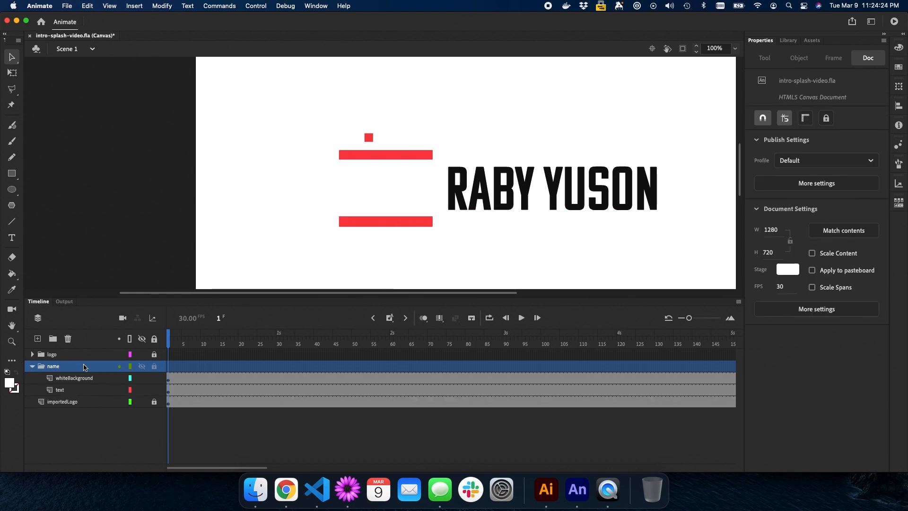
pyautogui.click(77, 402)
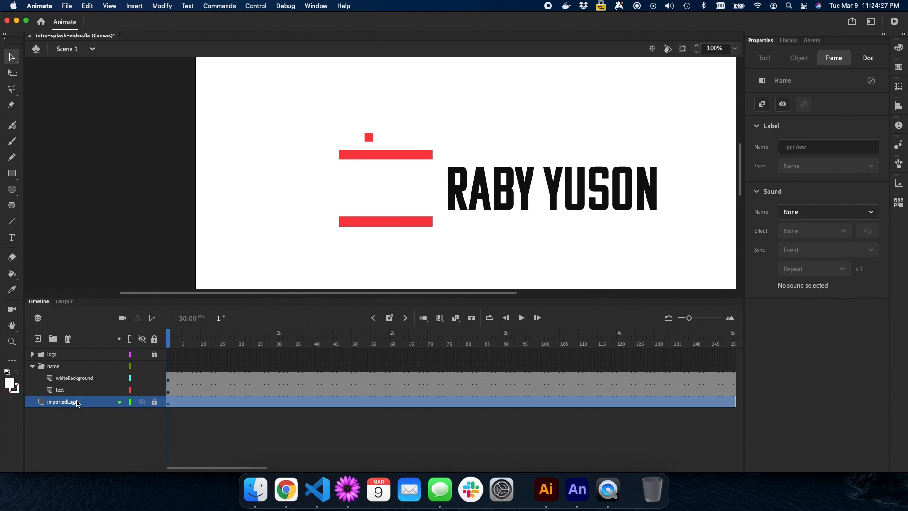
pyautogui.click(80, 378)
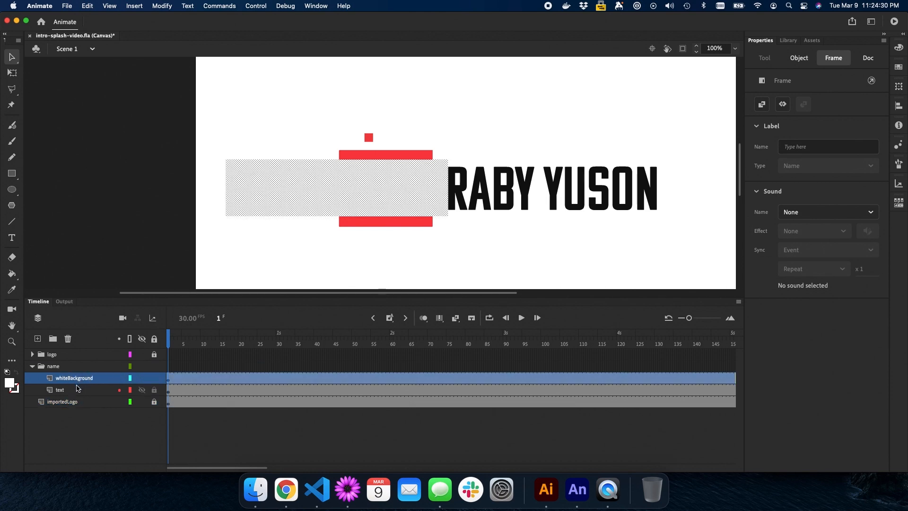
pyautogui.click(76, 391)
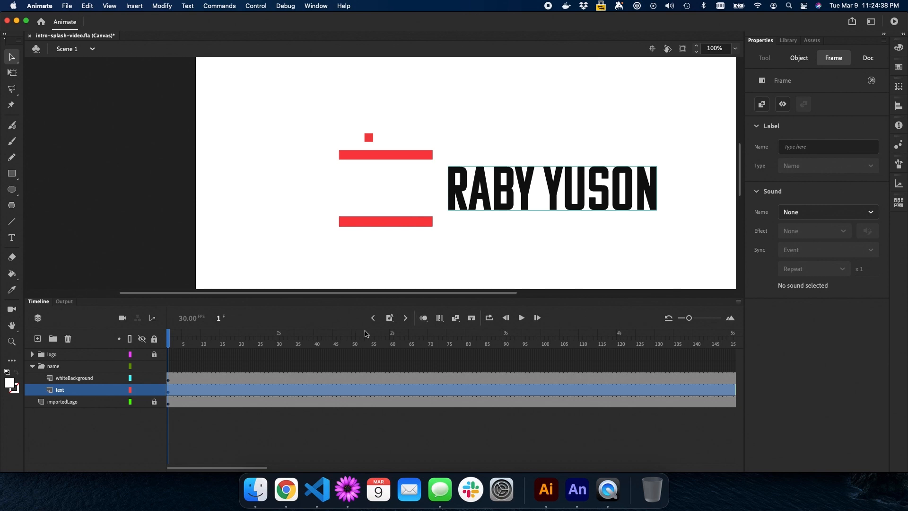
# Insert a keyframe at frame 60 on the text layer
pyautogui.click(393, 336)
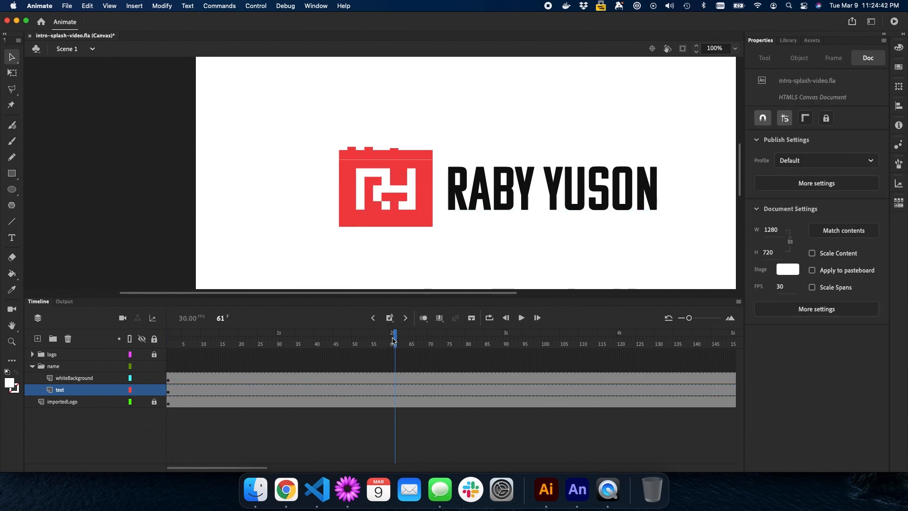
pyautogui.click(393, 340)
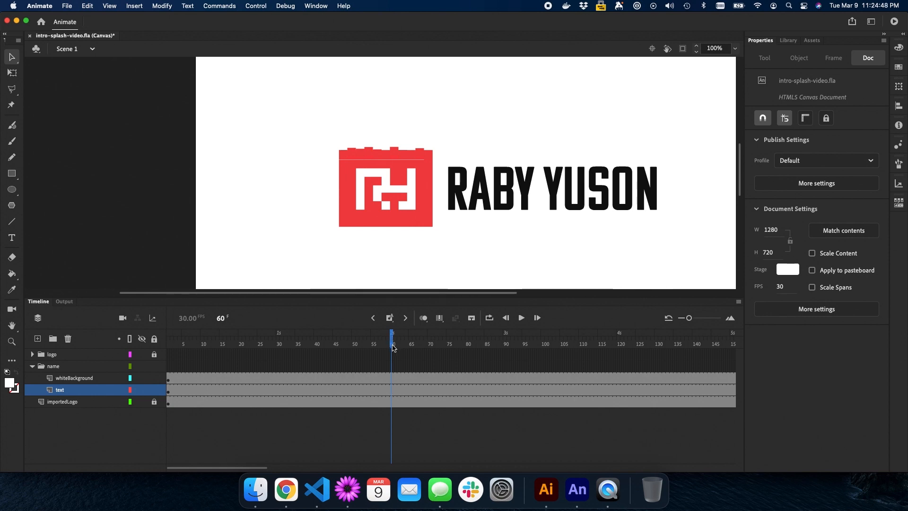
pyautogui.click(391, 391)
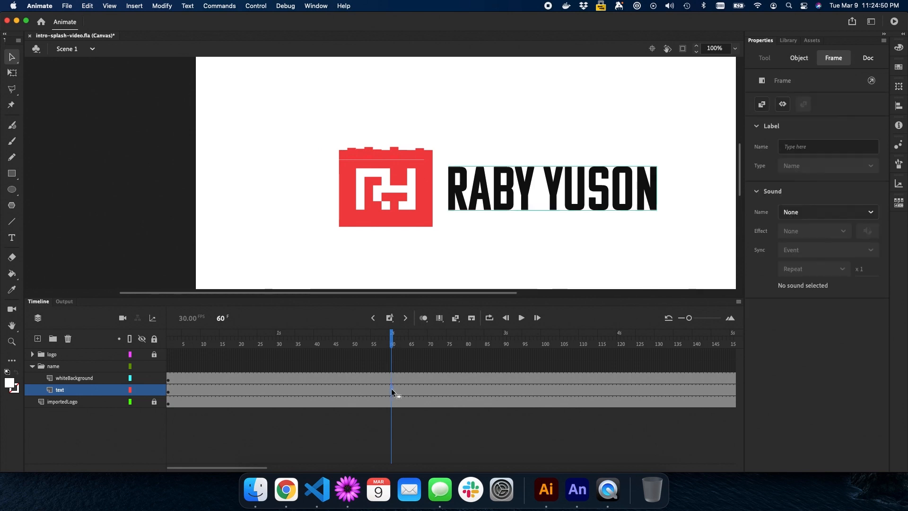
pyautogui.click(390, 318)
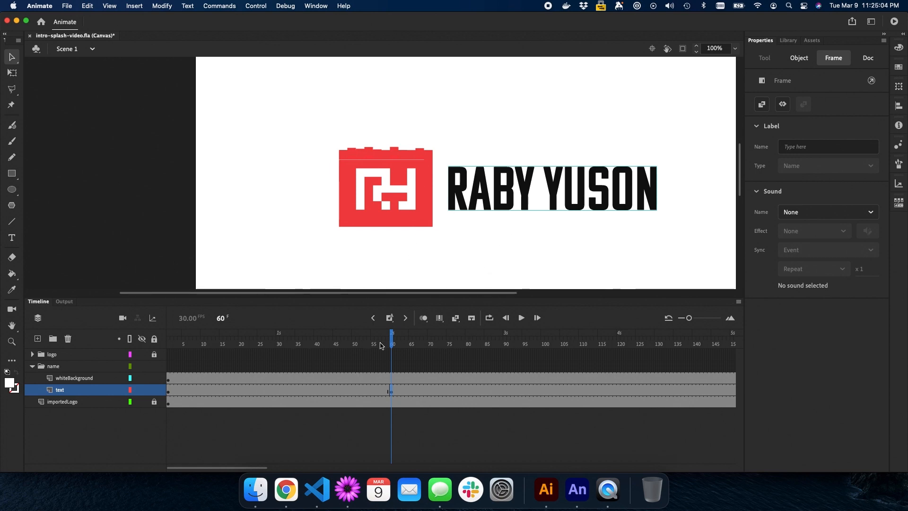
pyautogui.moveTo(389, 334)
pyautogui.mouseDown()
pyautogui.moveTo(176, 331)
pyautogui.moveTo(392, 334)
pyautogui.mouseUp()
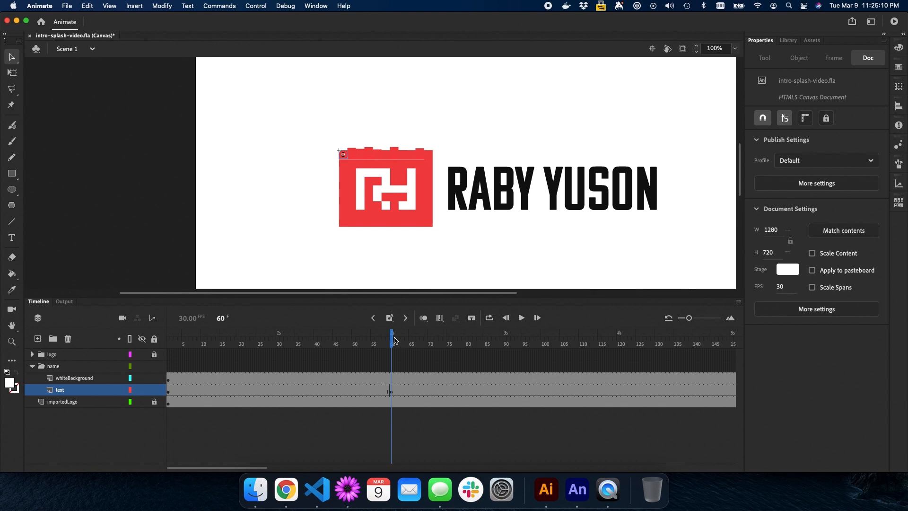
pyautogui.click(392, 390)
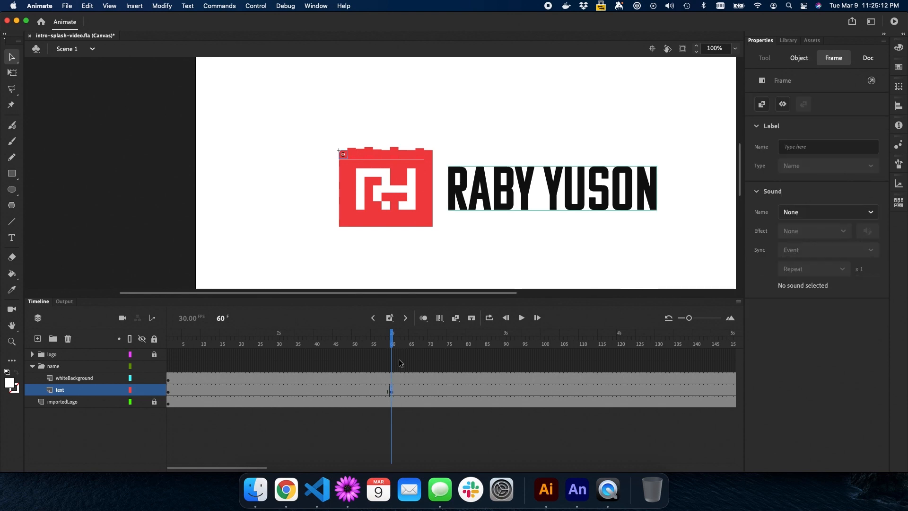
pyautogui.click(217, 319)
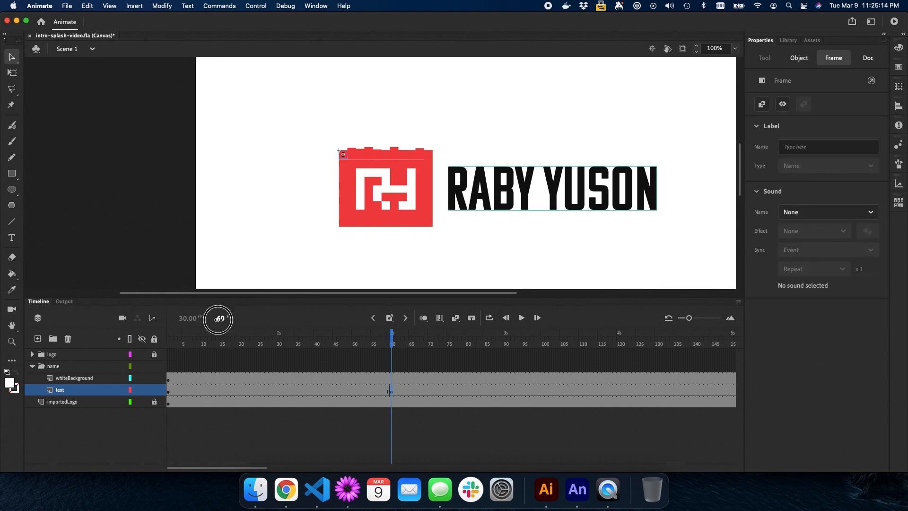
pyautogui.write('1')
pyautogui.press('Return')
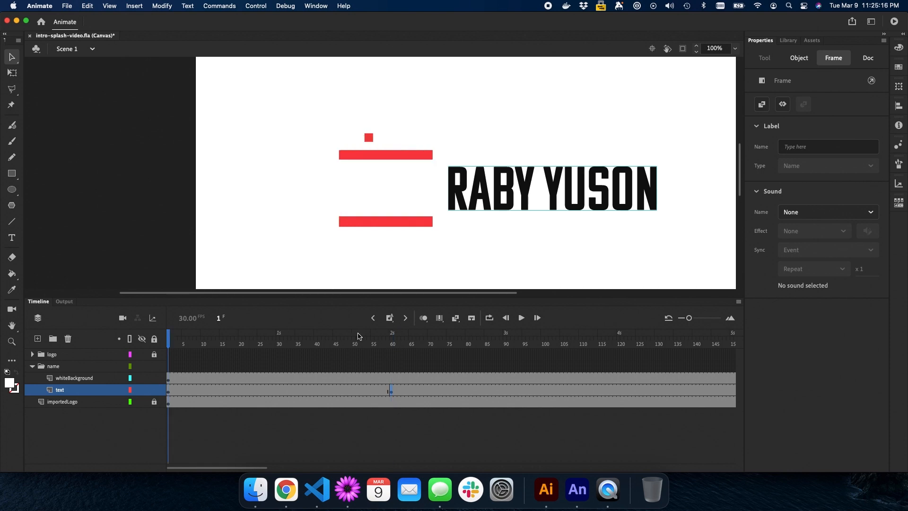
pyautogui.click(503, 192)
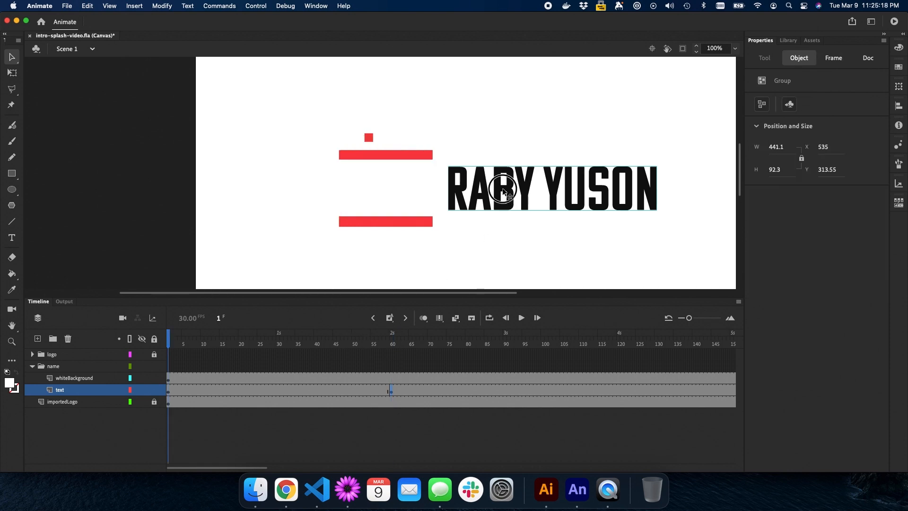
pyautogui.moveTo(503, 191); pyautogui.dragTo(349, 192)
pyautogui.moveTo(492, 183); pyautogui.dragTo(441, 188)
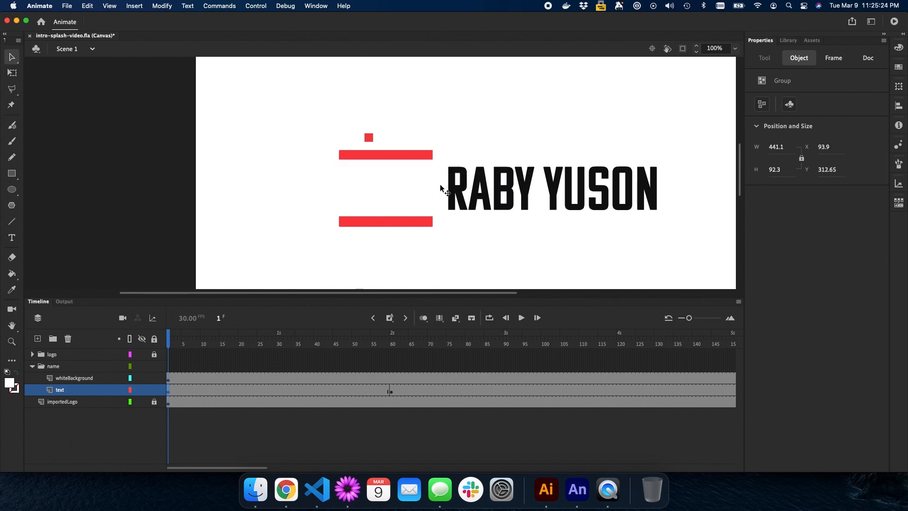
pyautogui.click(142, 403)
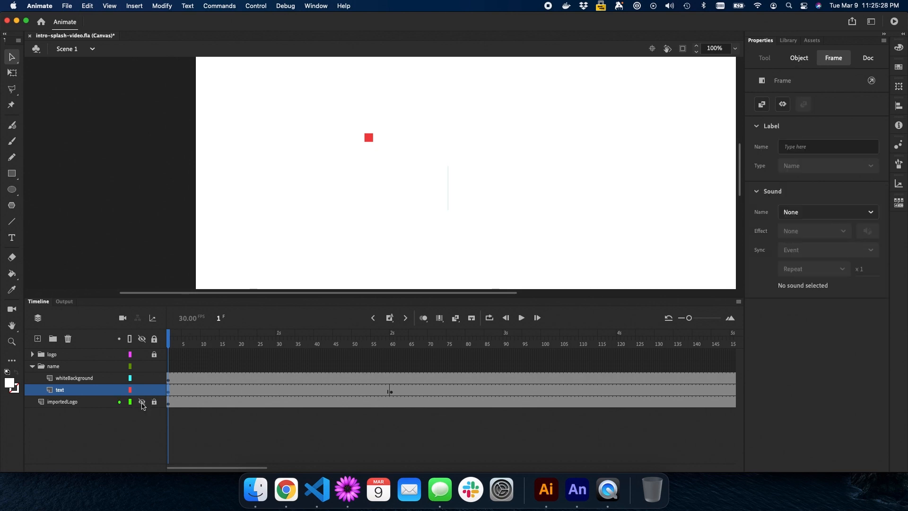
pyautogui.click(142, 403)
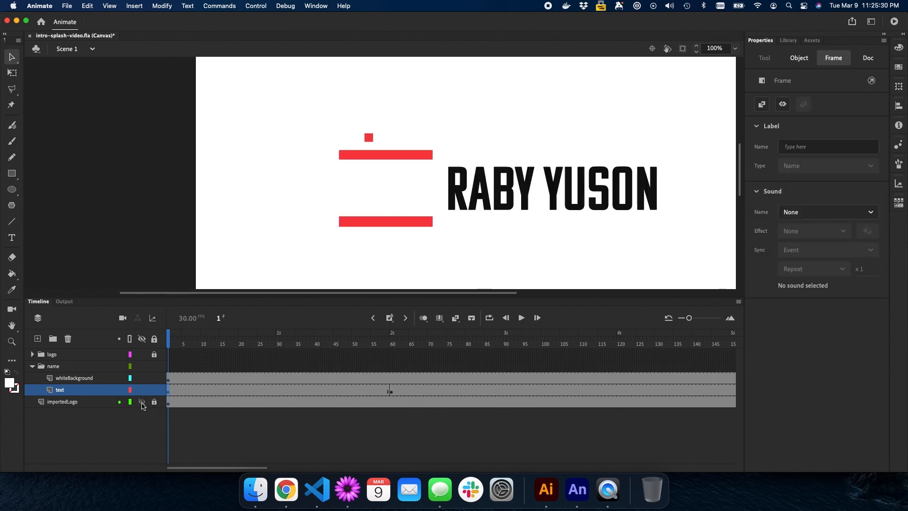
# Create a classic tween on the text layer with a Cubic ease-out
pyautogui.click(247, 390)
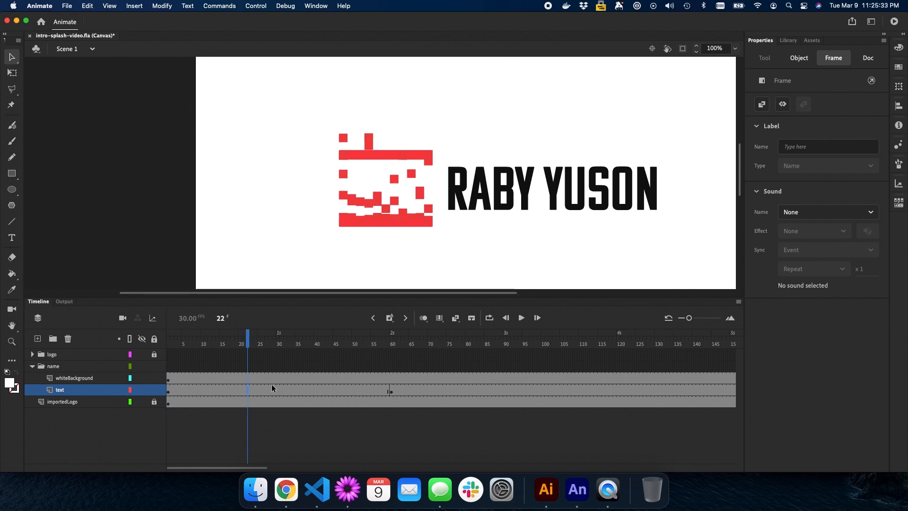
pyautogui.click(455, 322)
pyautogui.click(305, 391)
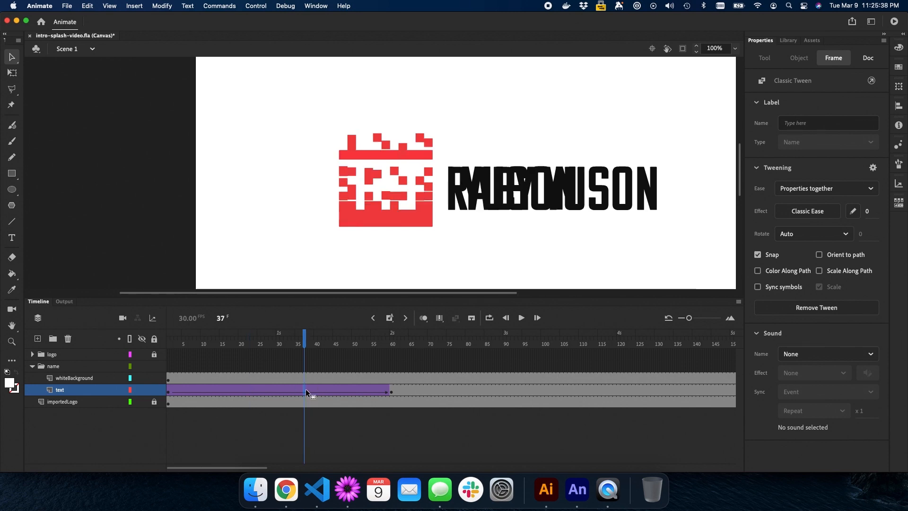
pyautogui.click(812, 215)
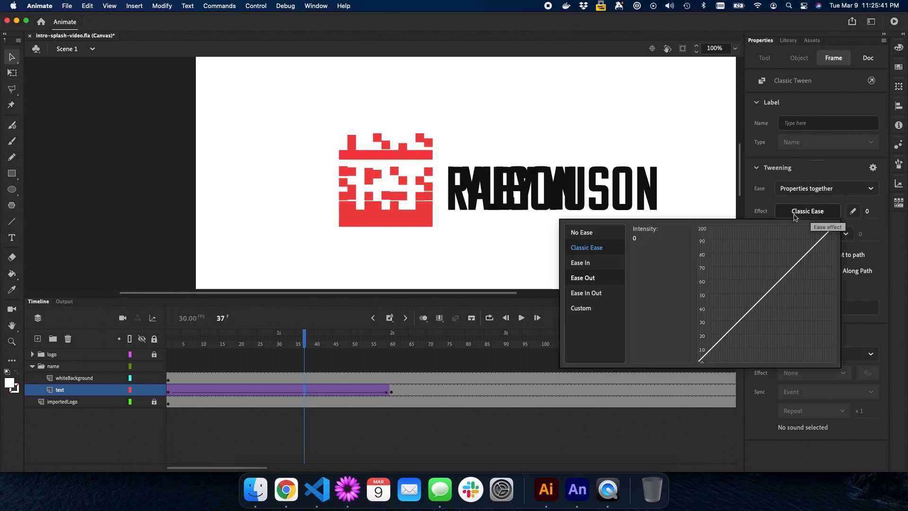
pyautogui.click(587, 278)
pyautogui.click(644, 247)
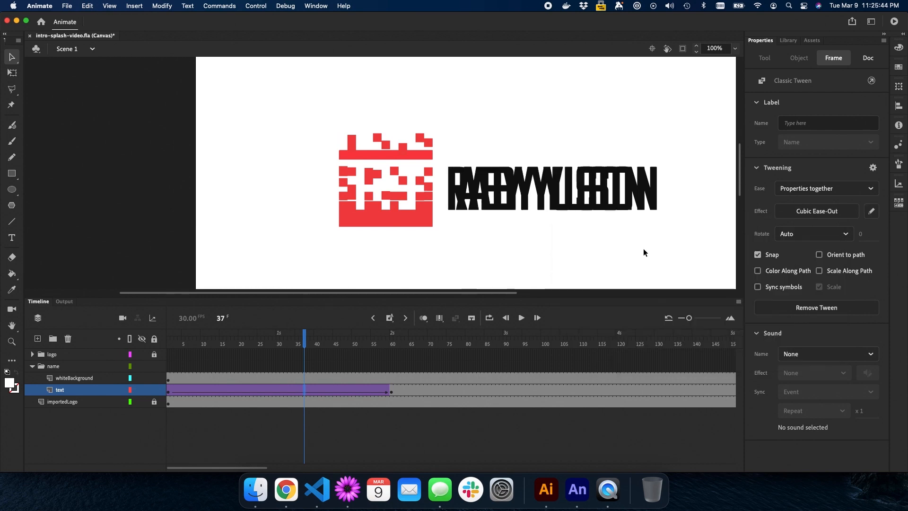
# Hide importedLogo and play the name's slide-out from frame 1 twice
pyautogui.click(142, 401)
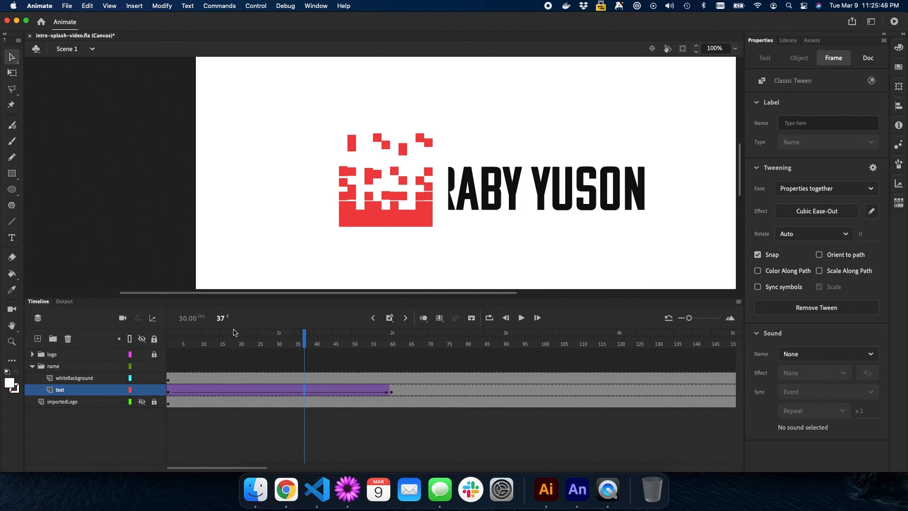
pyautogui.click(222, 317)
pyautogui.write('1')
pyautogui.press('Return')
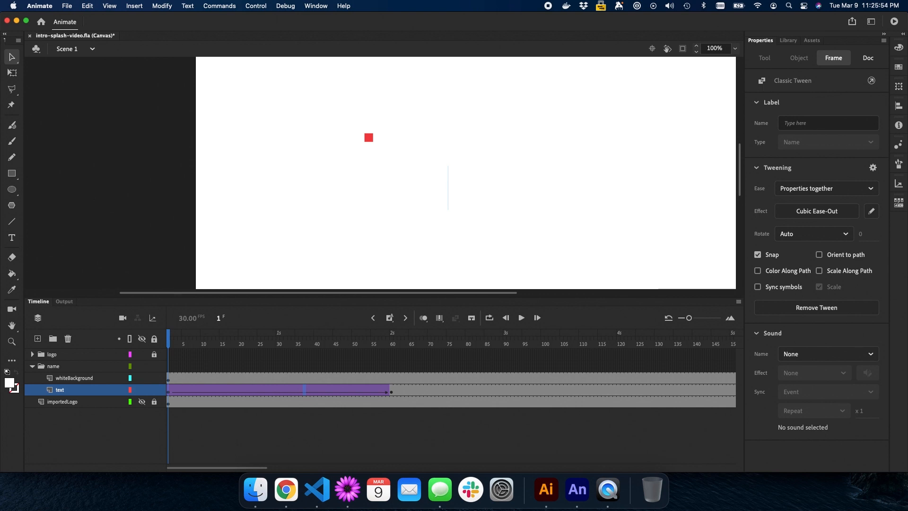
pyautogui.press('Return')
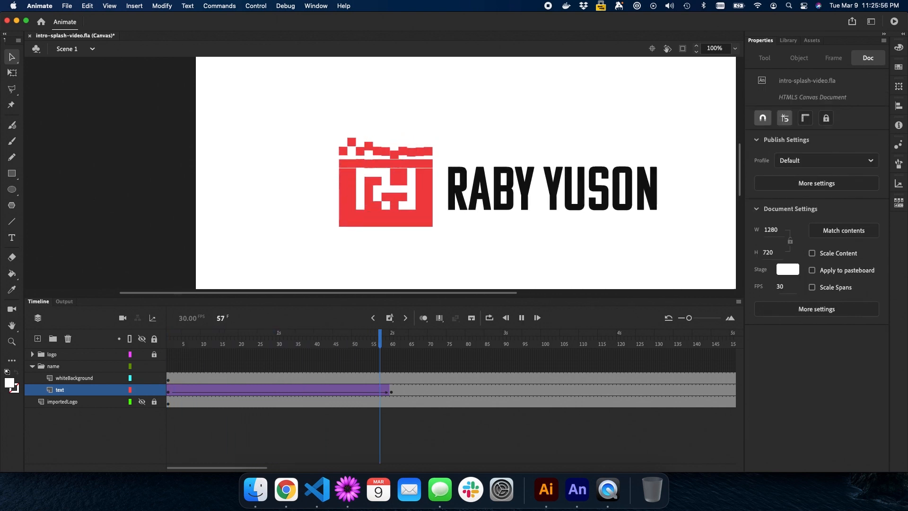
pyautogui.press('Return')
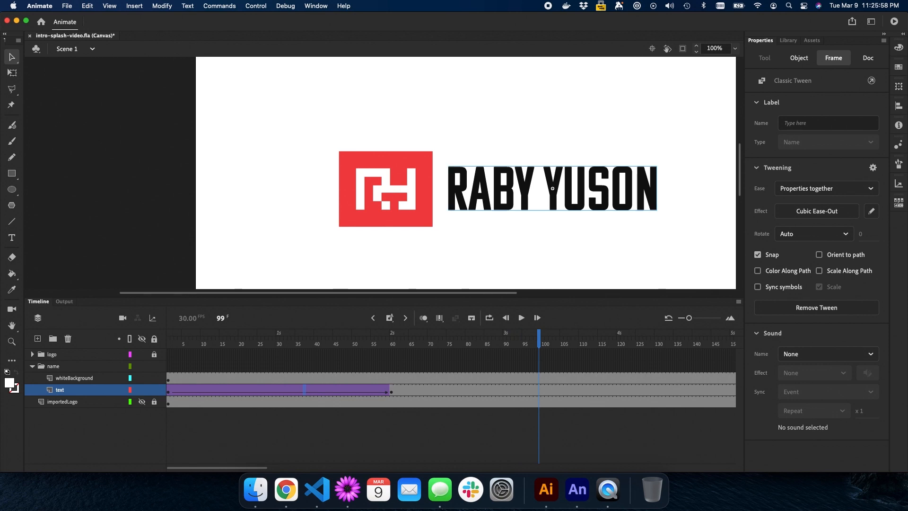
pyautogui.click(222, 318)
pyautogui.write('1')
pyautogui.press('Return')
pyautogui.press('Return')
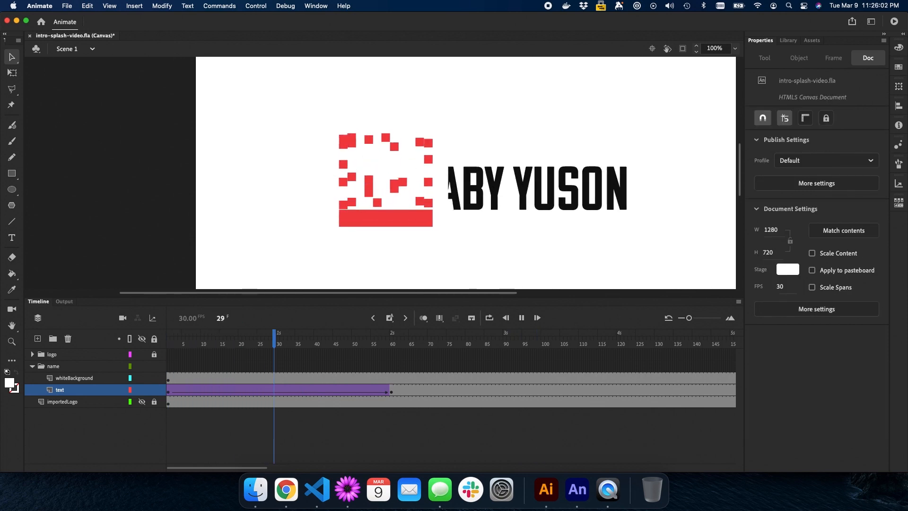
pyautogui.press('Return')
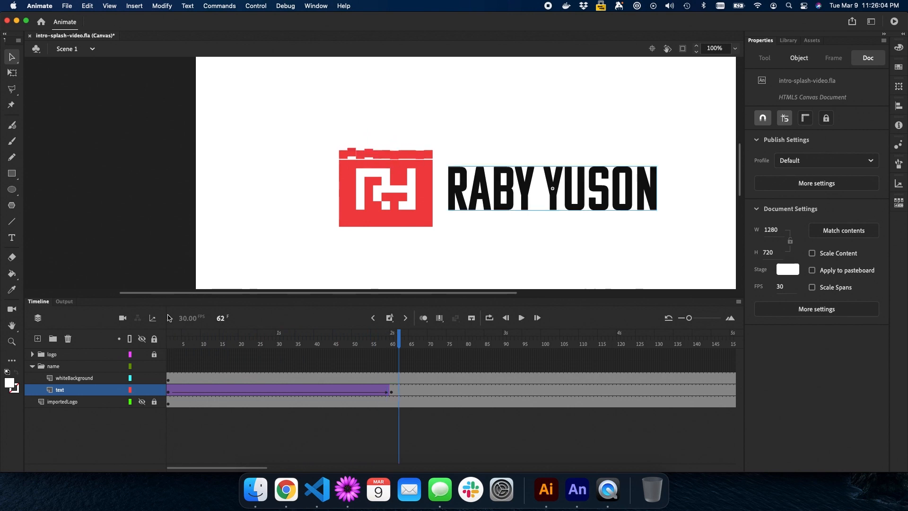
# Expand the logo folder and collapse layer folders layer9 through layer5
pyautogui.click(37, 356)
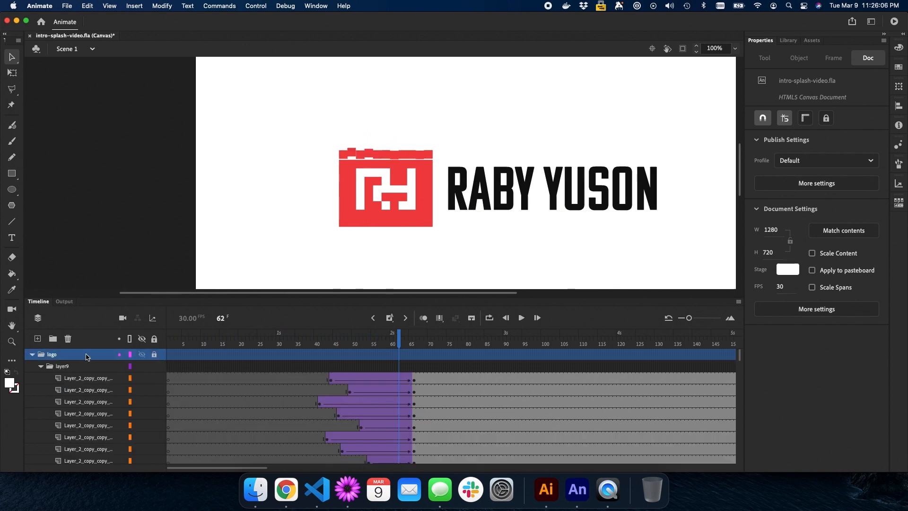
pyautogui.click(41, 367)
pyautogui.click(40, 378)
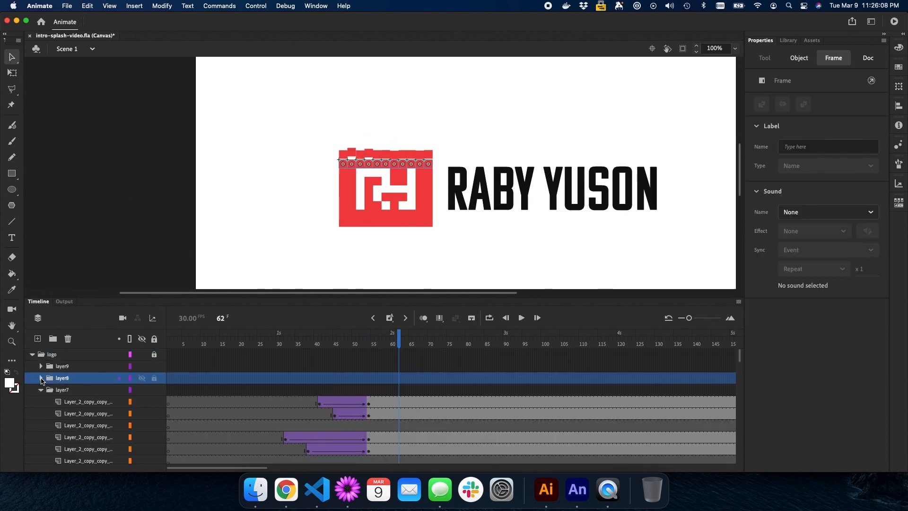
pyautogui.click(40, 389)
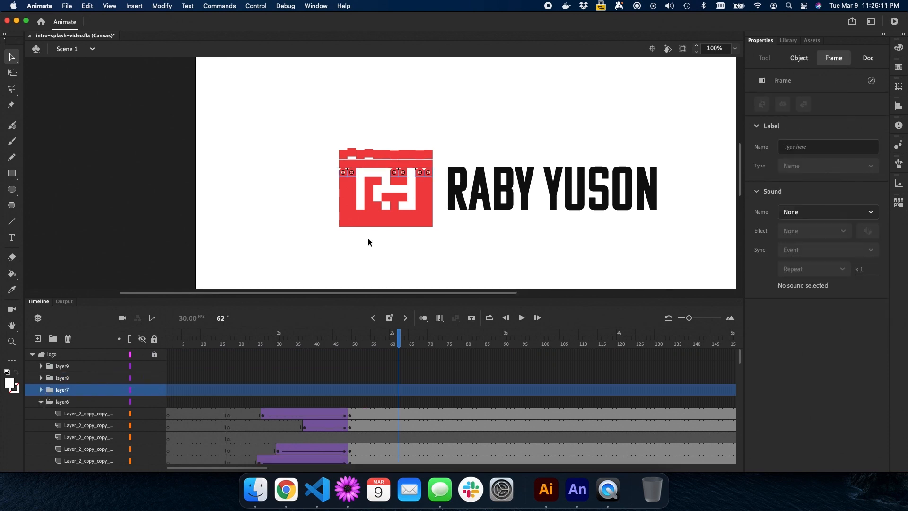
pyautogui.click(41, 401)
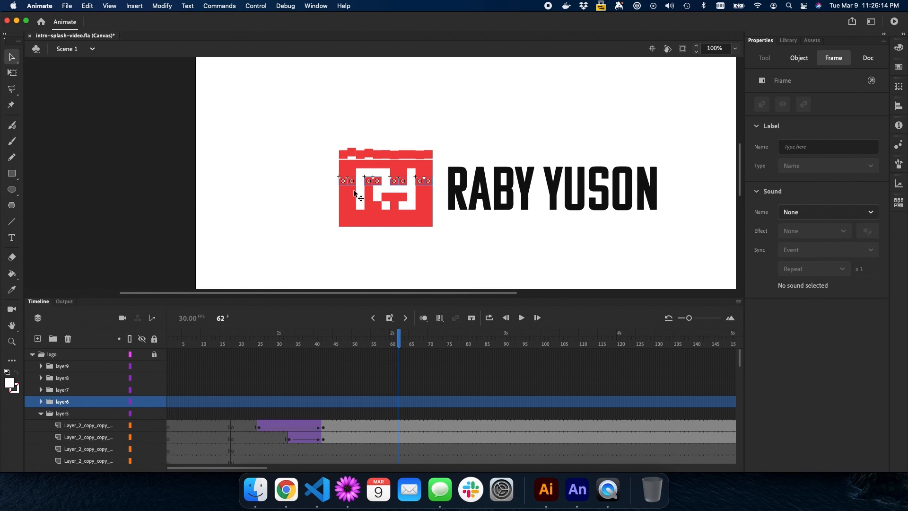
pyautogui.click(40, 414)
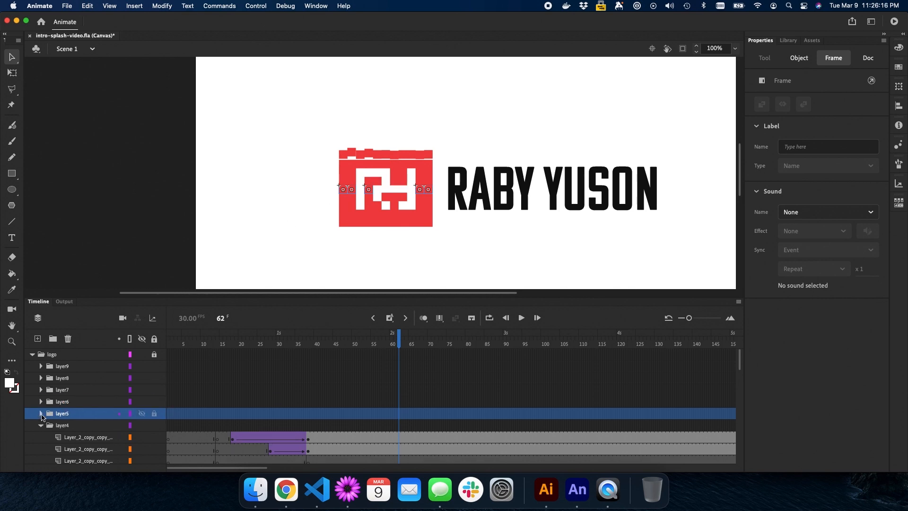
# Collapse layer4 through layer1, then scrub to mid-animation to preview the blocks dropping in
pyautogui.scroll(-2, 42, 414)
pyautogui.click(40, 402)
pyautogui.click(41, 414)
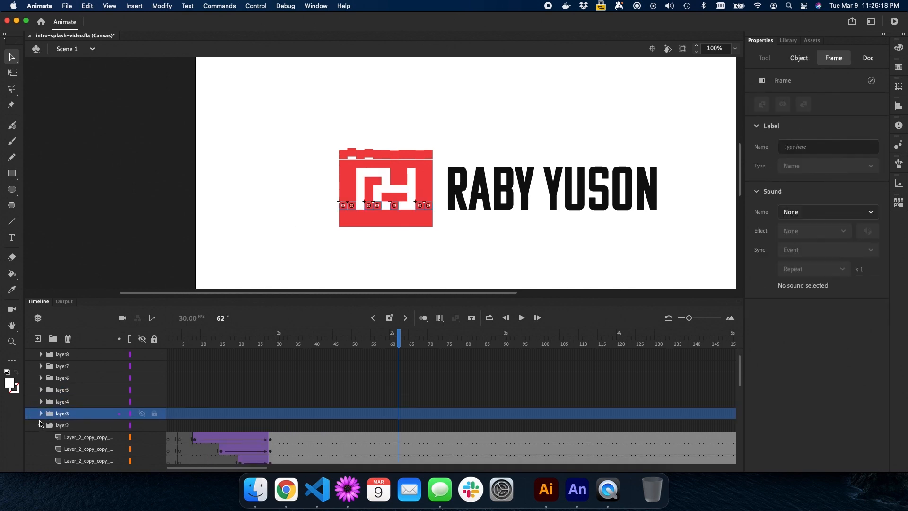
pyautogui.click(40, 425)
pyautogui.click(41, 437)
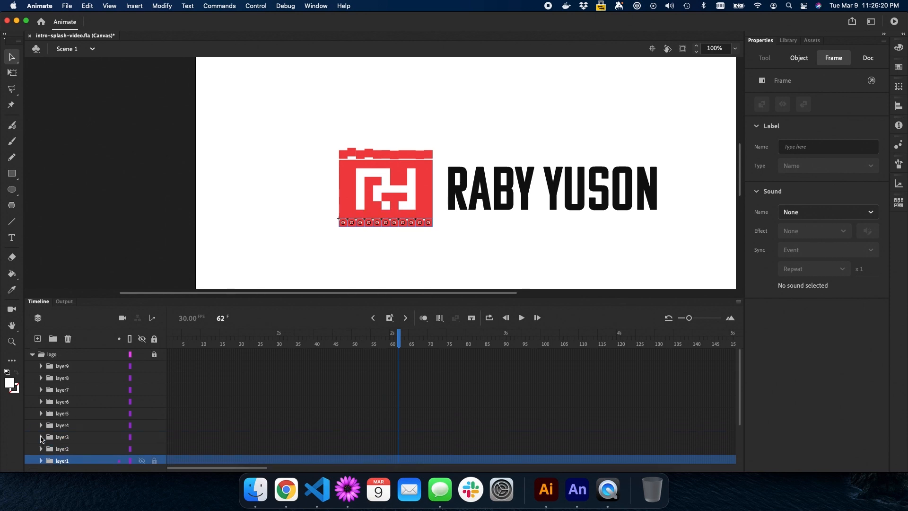
pyautogui.scroll(-2, 143, 400)
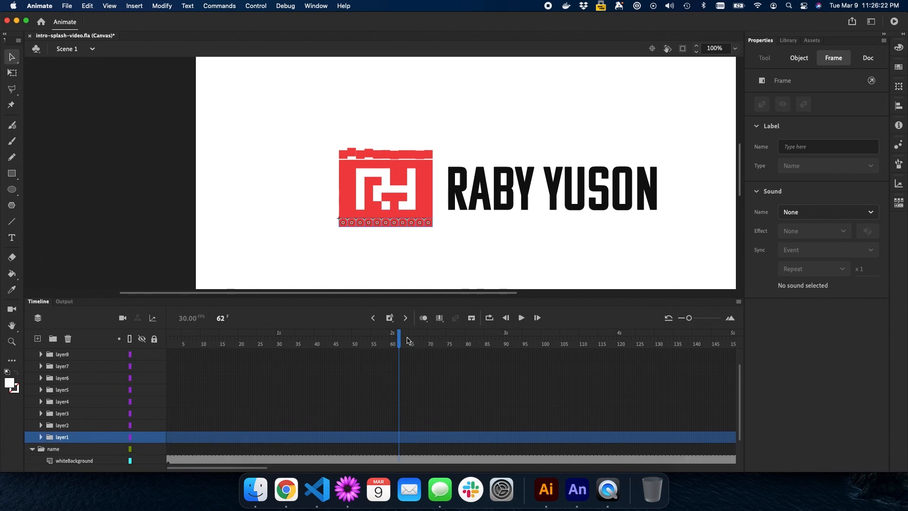
pyautogui.moveTo(400, 337); pyautogui.dragTo(279, 334)
pyautogui.scroll(-3, 279, 344)
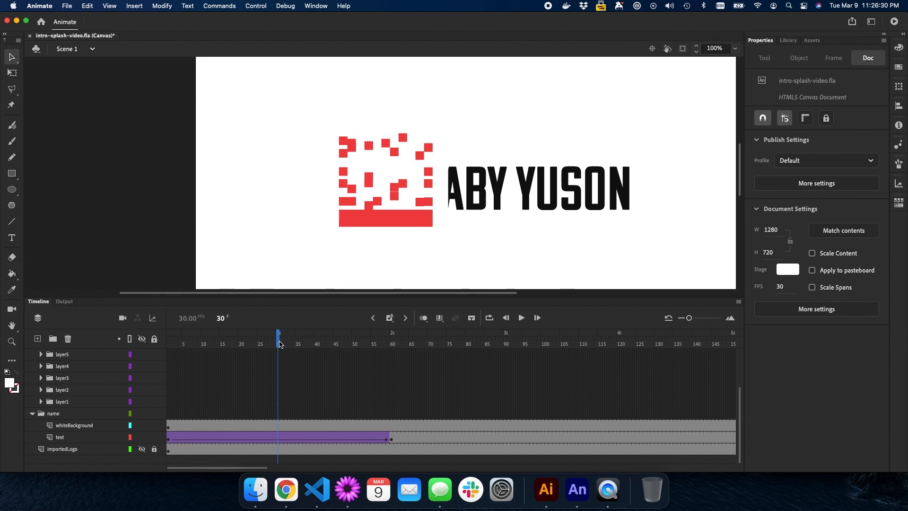
# Move the text layer's frames 1–60 tween to start at frame 30, then return to frame 1
pyautogui.click(168, 439)
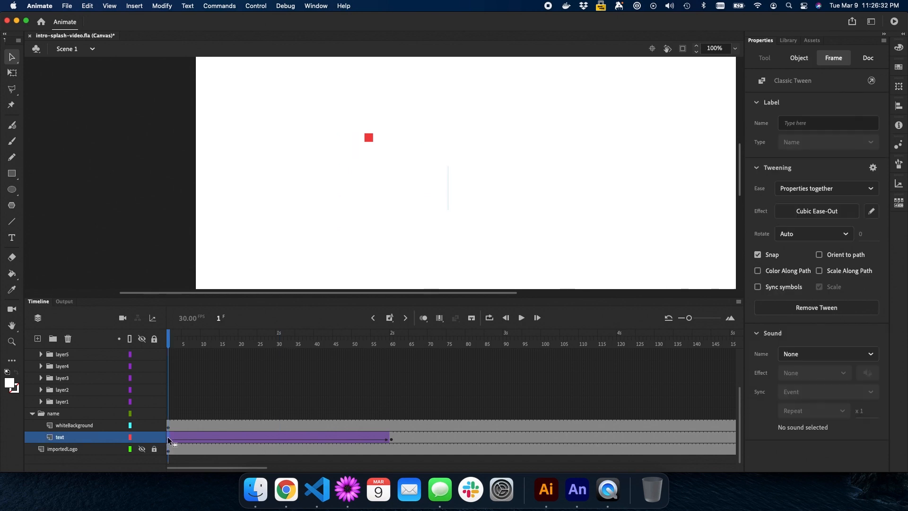
pyautogui.keyDown('shift'); pyautogui.click(390, 439); pyautogui.keyUp('shift')
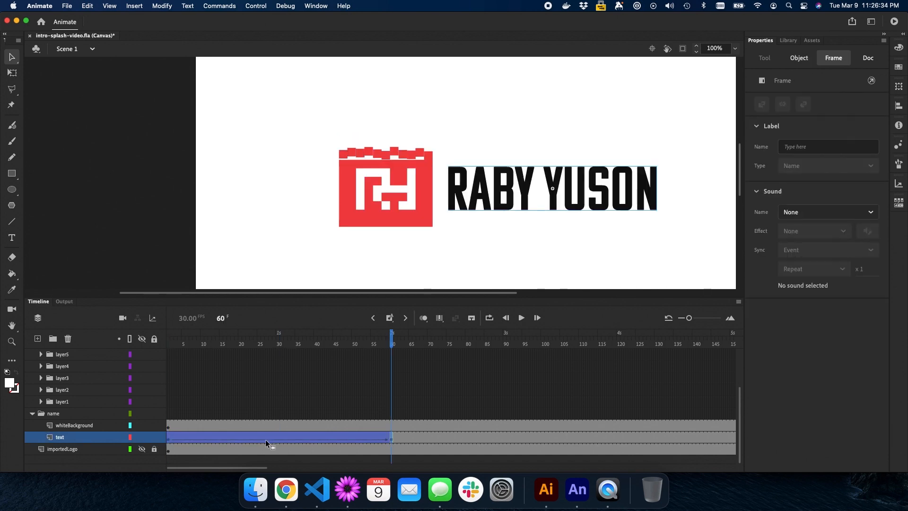
pyautogui.moveTo(265, 438); pyautogui.dragTo(373, 439)
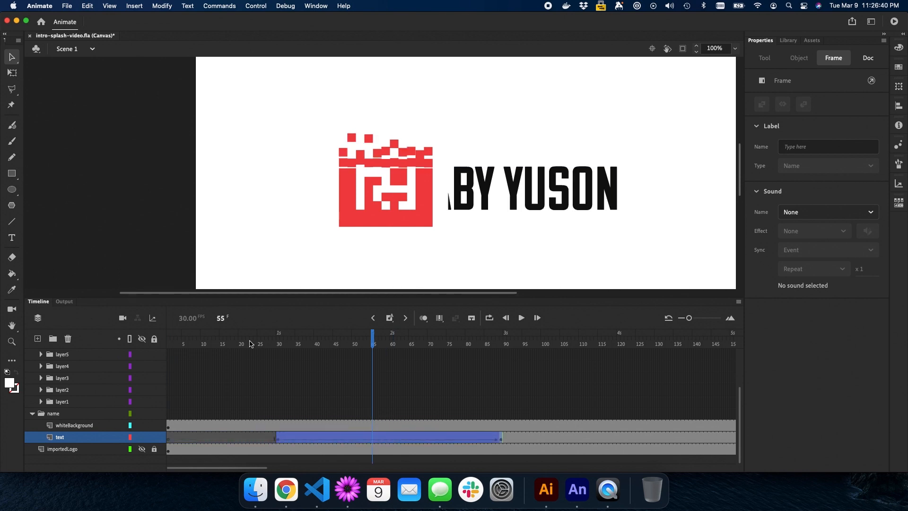
pyautogui.click(222, 320)
pyautogui.write('1')
pyautogui.press('Return')
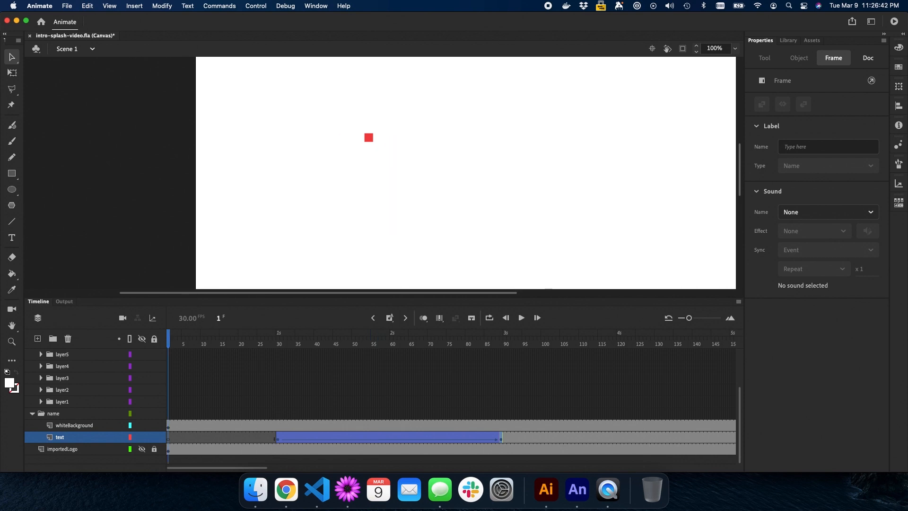
# Play the animation from frame 1 to check the name slides out after the logo builds
pyautogui.press('Return')
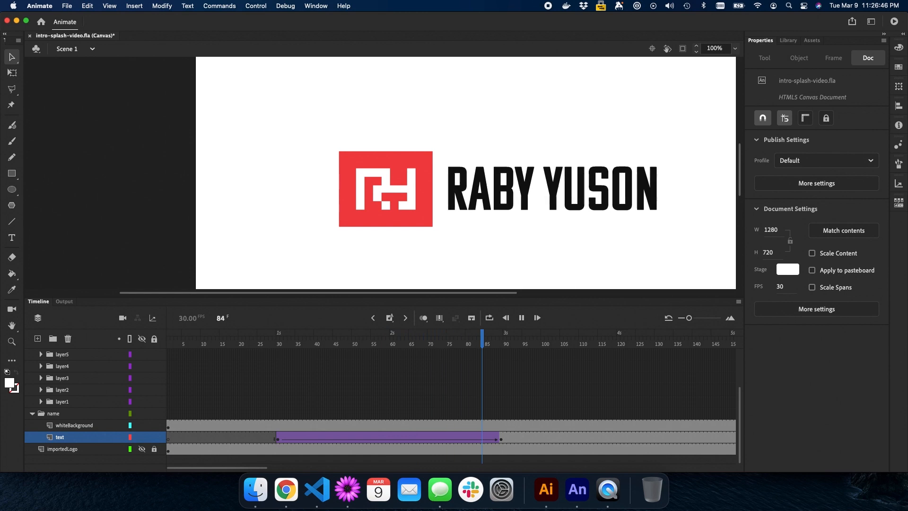
pyautogui.click(553, 188)
pyautogui.click(223, 317)
pyautogui.write('1')
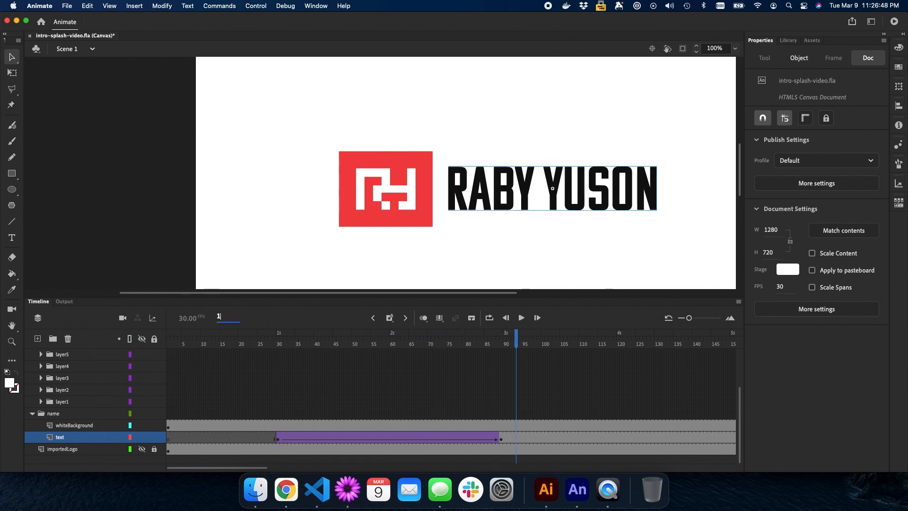
pyautogui.press('Return')
pyautogui.press('Return')
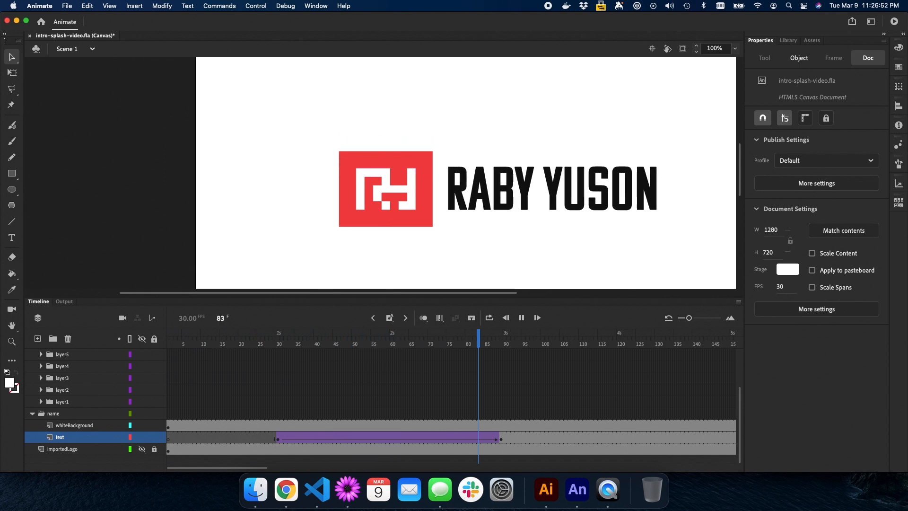
pyautogui.press('Return')
pyautogui.moveTo(223, 320); pyautogui.dragTo(180, 318)
pyautogui.press('Return')
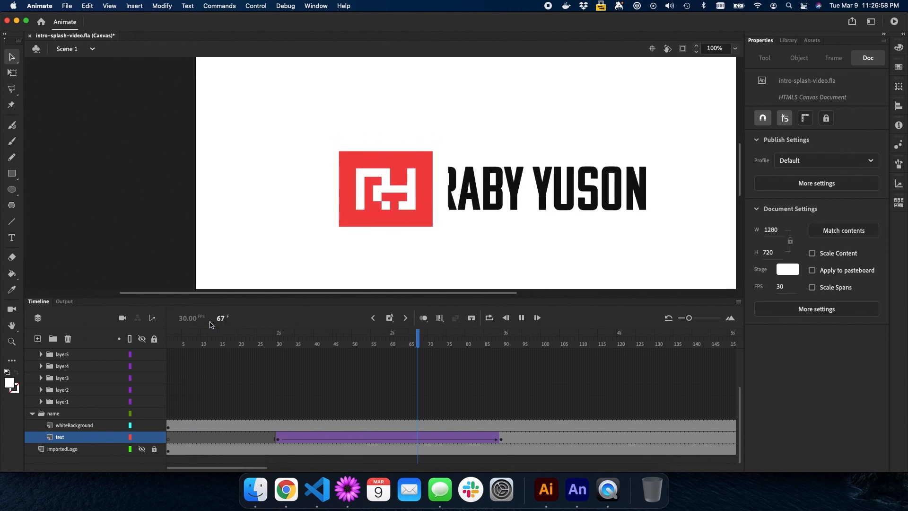
pyautogui.press('Return')
pyautogui.press('Return')
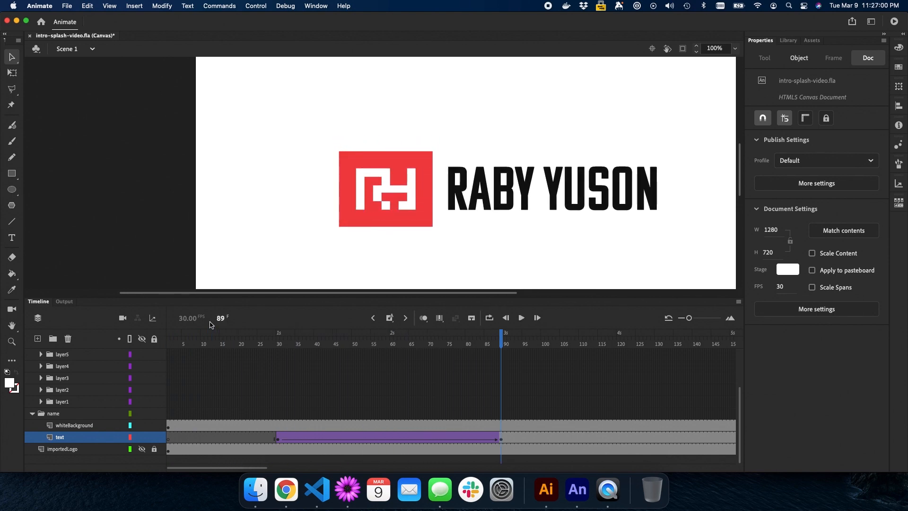
pyautogui.click(34, 414)
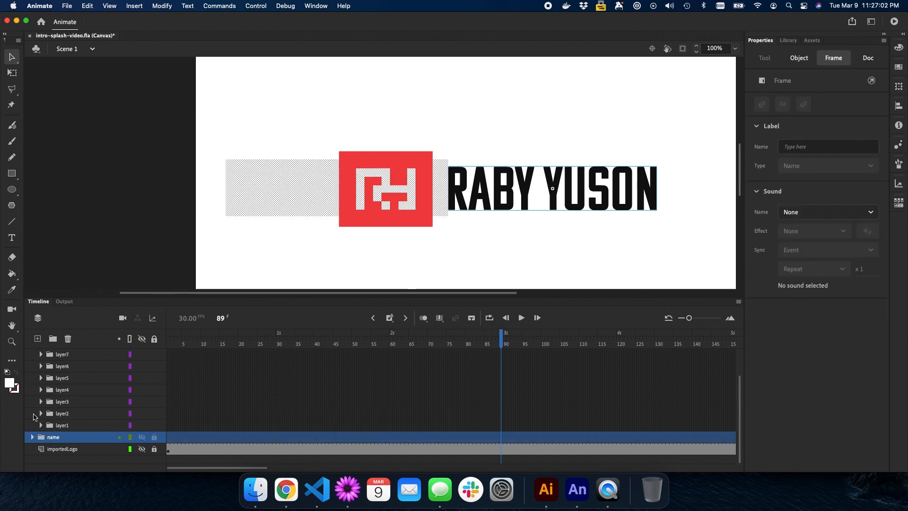
# Return the playhead to frame 1 and clear the frame selection
pyautogui.scroll(3, 34, 416)
pyautogui.click(220, 318)
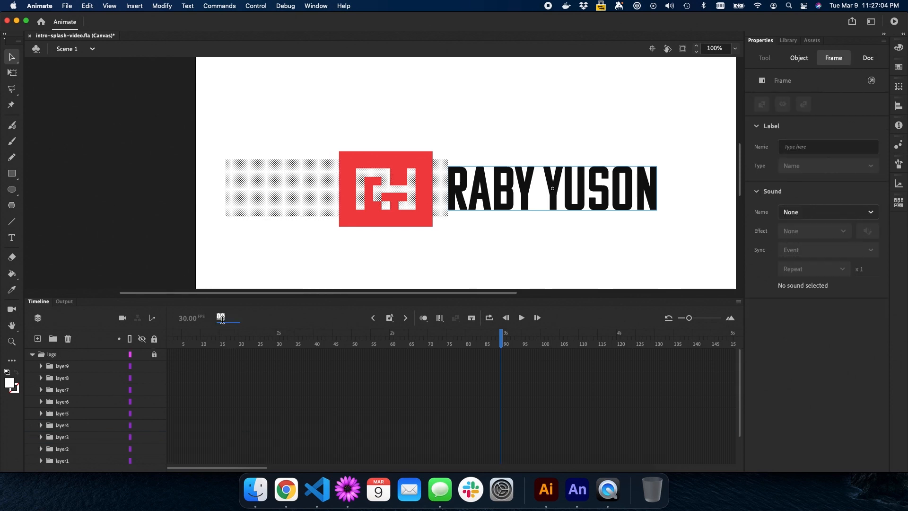
pyautogui.write('1')
pyautogui.press('Return')
pyautogui.click(372, 247)
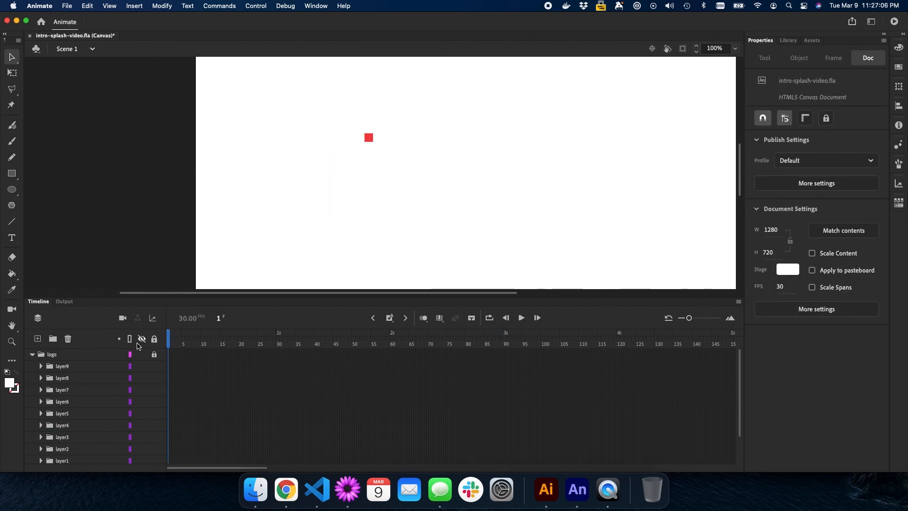
# Select the logo folder and add a new layer above it
pyautogui.scroll(-3, 122, 377)
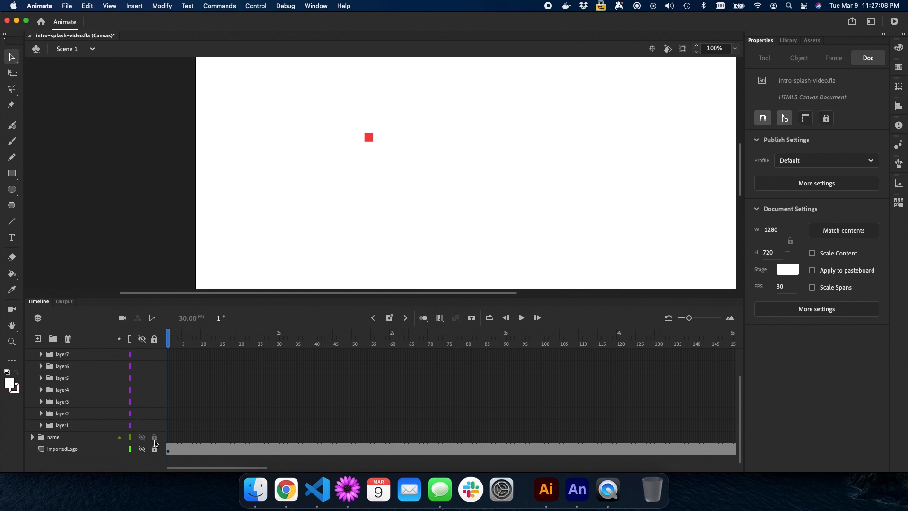
pyautogui.scroll(3, 112, 400)
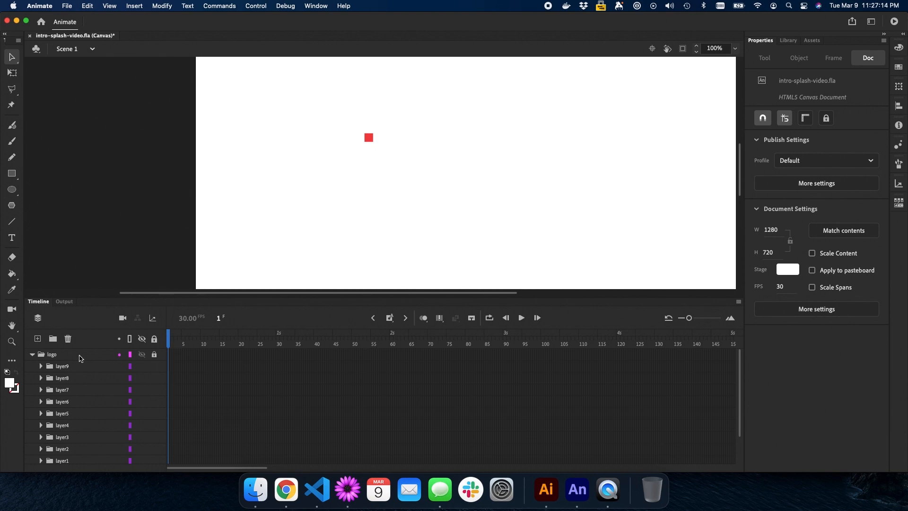
pyautogui.click(80, 358)
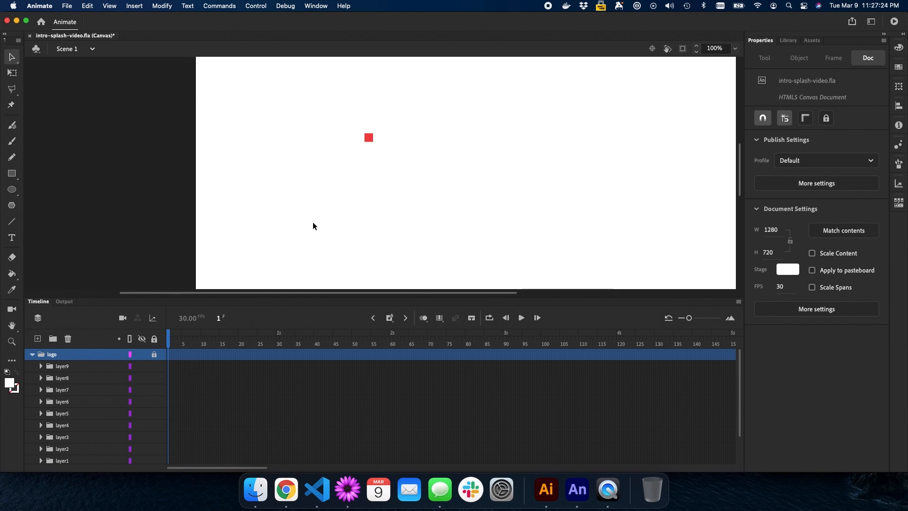
pyautogui.scroll(-1, 304, 253)
pyautogui.scroll(3, 305, 254)
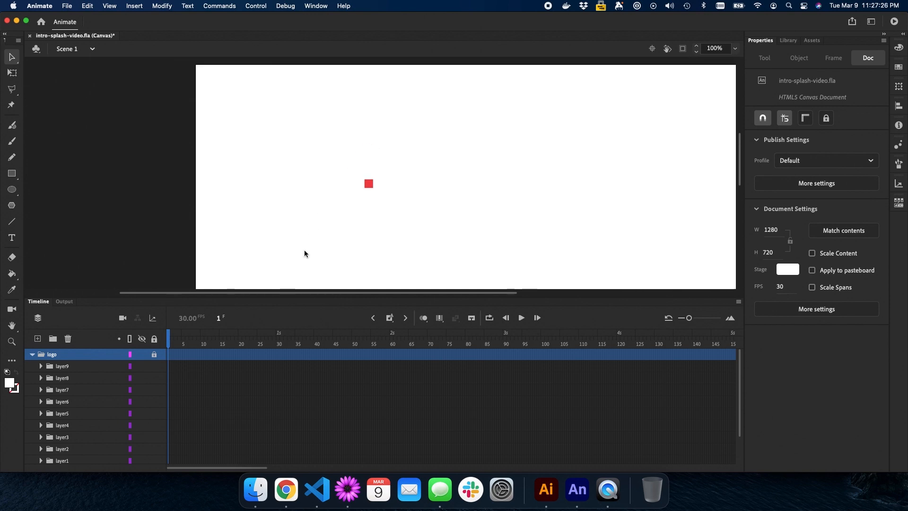
pyautogui.click(37, 339)
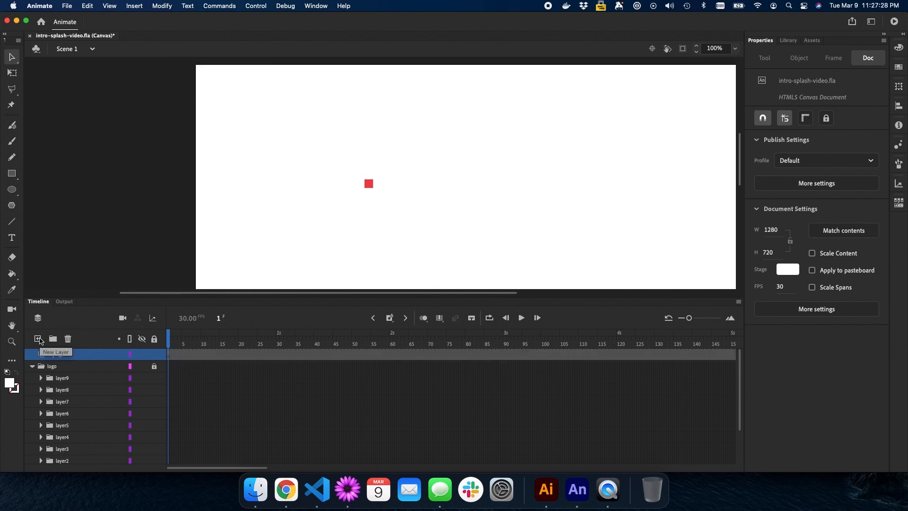
# Move the new layer into the logo folder and name it whiteBackground
pyautogui.moveTo(60, 356); pyautogui.dragTo(60, 372)
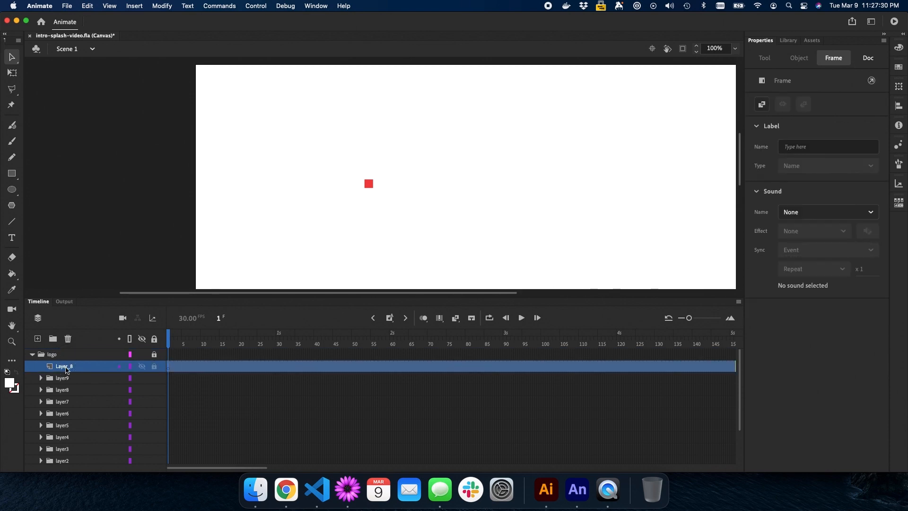
pyautogui.doubleClick(65, 367)
pyautogui.write('white')
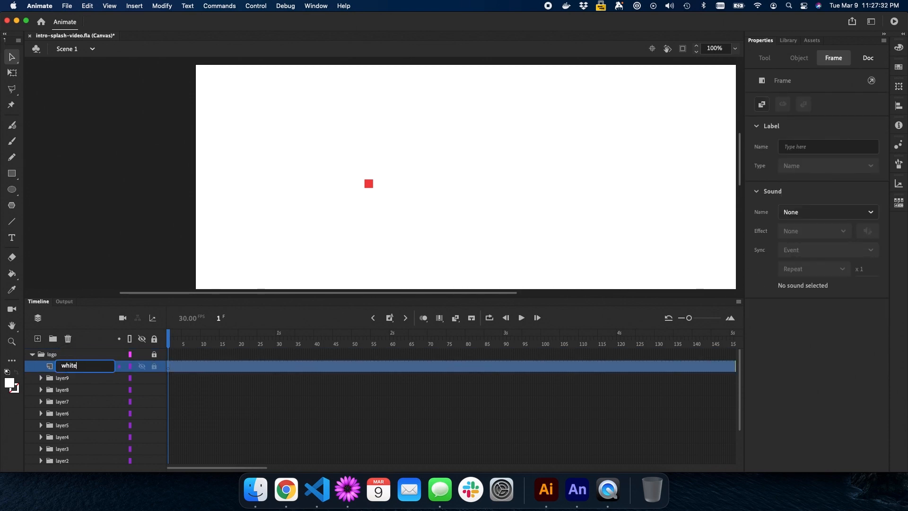
pyautogui.write('Background')
pyautogui.press('Return')
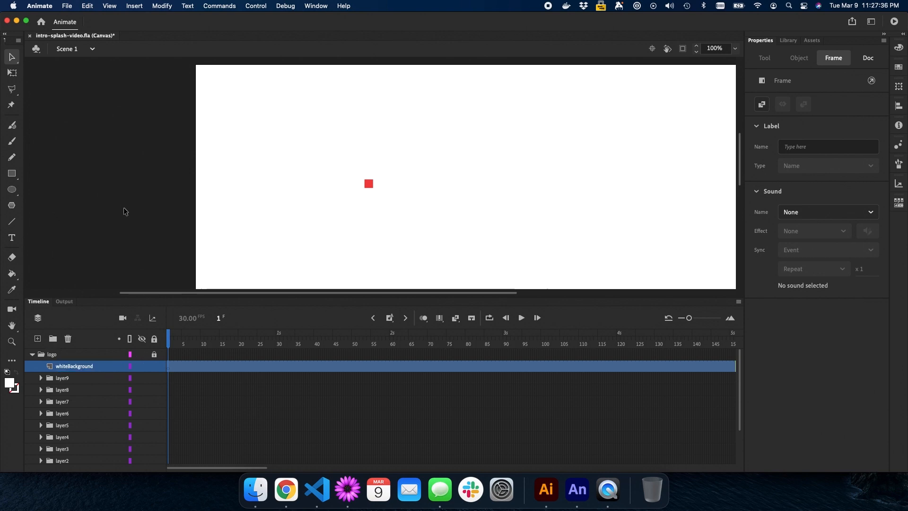
# Ready the Rectangle tool with a green fill on whiteBackground frame 1, and unhide importedLogo
pyautogui.press('r')
pyautogui.click(12, 384)
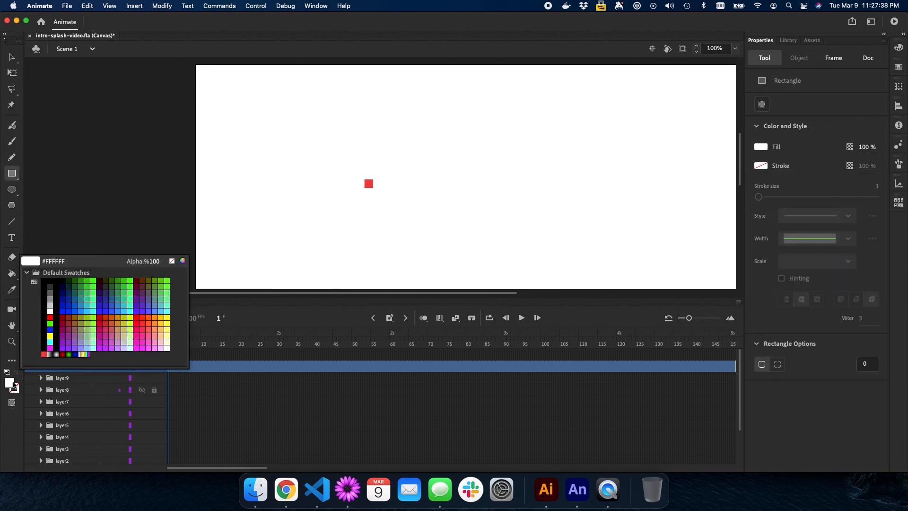
pyautogui.click(131, 301)
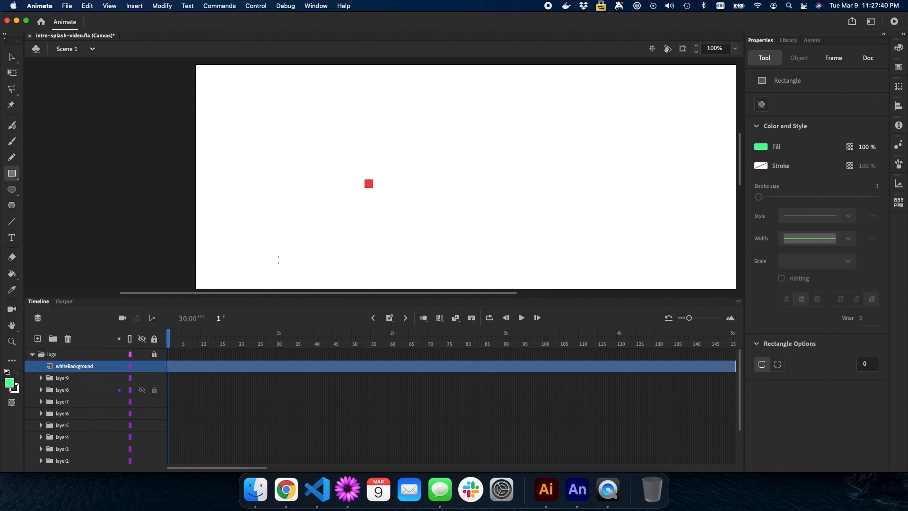
pyautogui.click(168, 368)
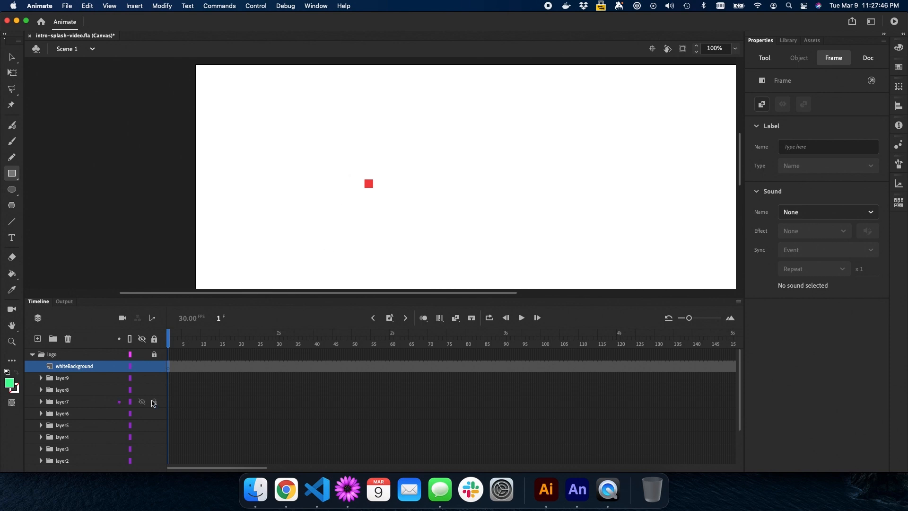
pyautogui.scroll(-4, 146, 396)
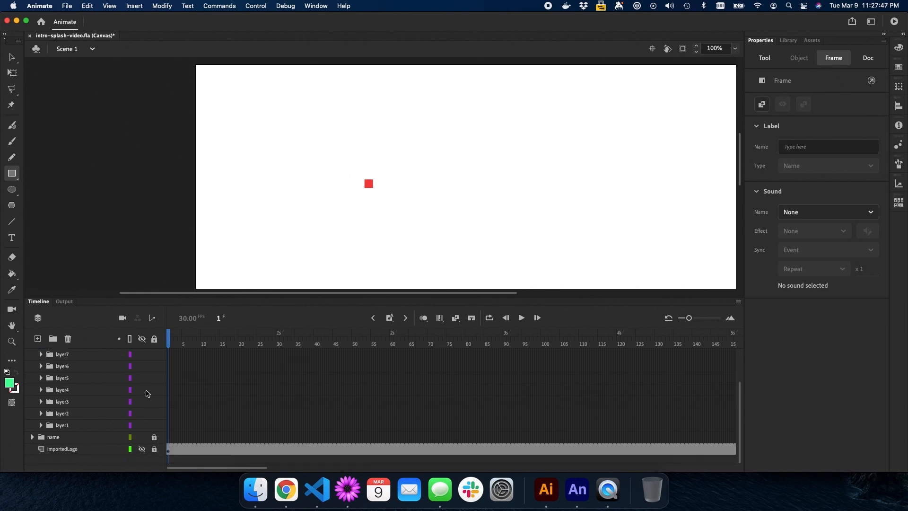
pyautogui.click(142, 450)
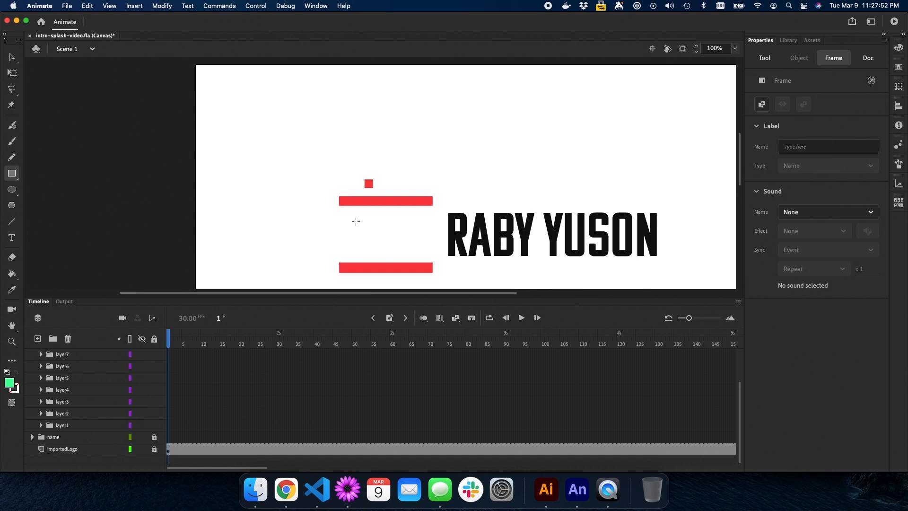
# Draw a green rectangle just above the top red bar and select it
pyautogui.moveTo(332, 173); pyautogui.dragTo(438, 191)
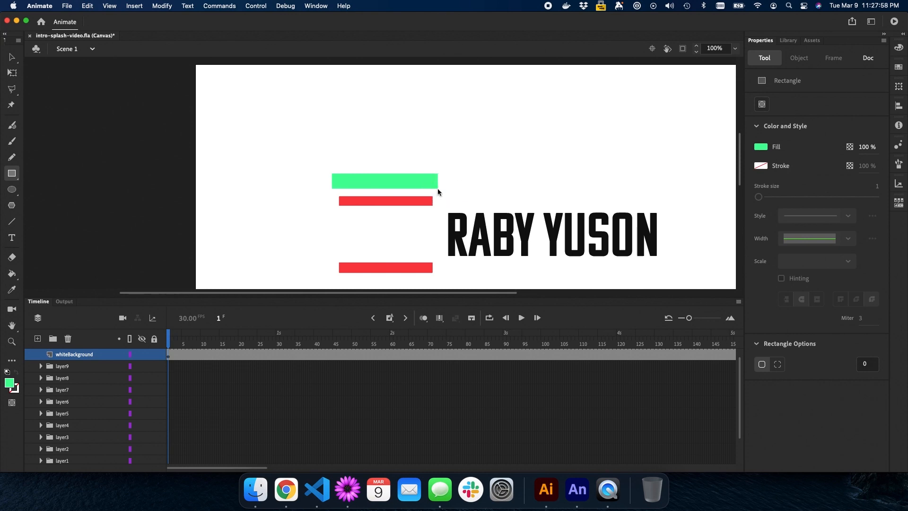
pyautogui.press('v')
pyautogui.click(418, 182)
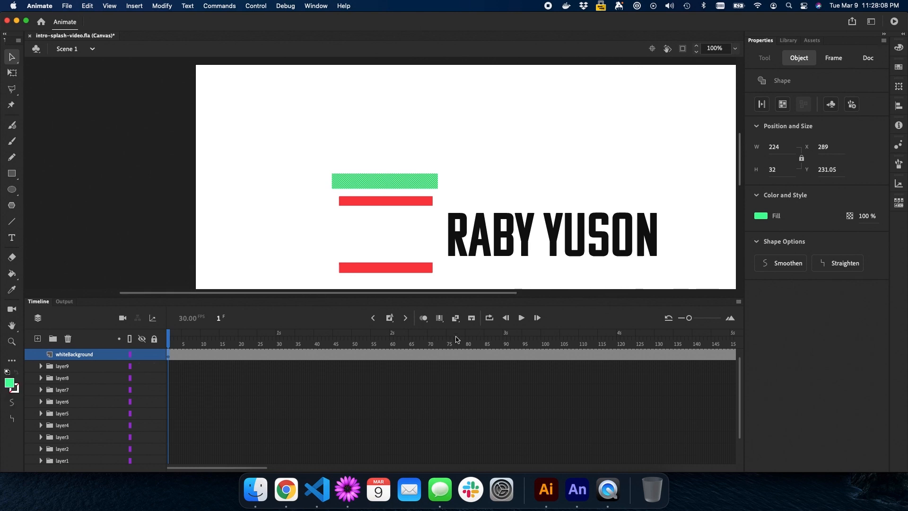
pyautogui.hscroll(5, 435, 350)
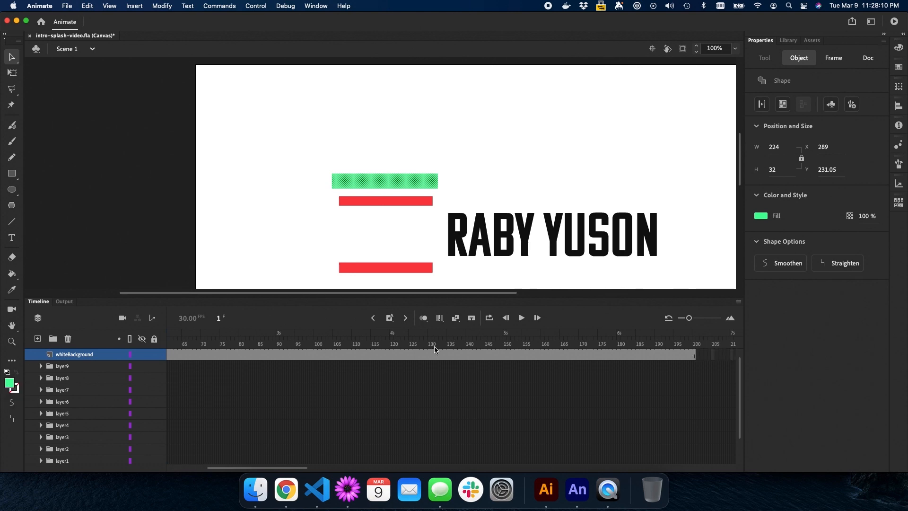
pyautogui.hscroll(-1, 435, 350)
pyautogui.hscroll(2, 434, 350)
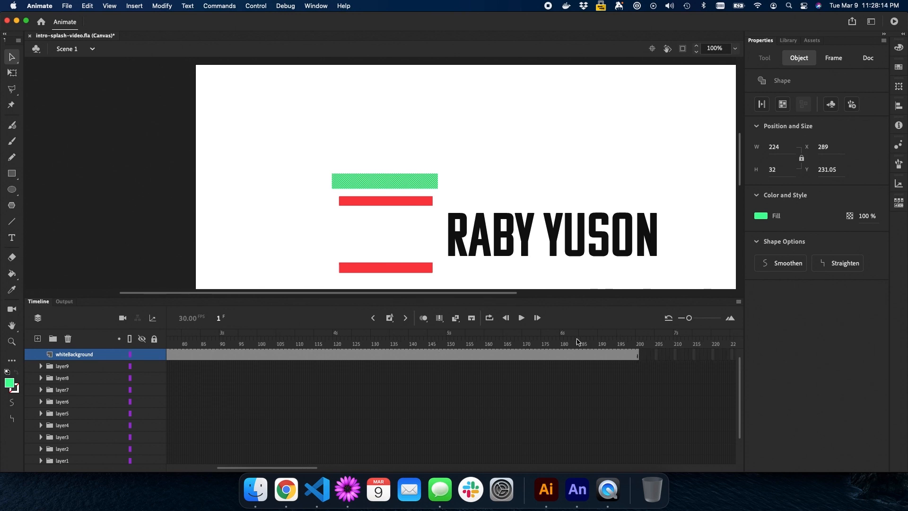
pyautogui.hscroll(-5, 486, 347)
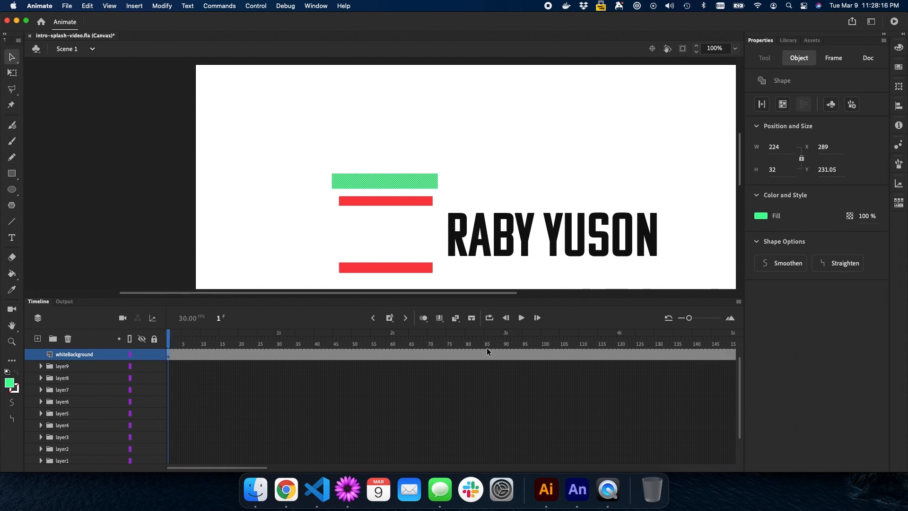
# Change the bar's fill to white (#FFFFFF) and deselect it
pyautogui.click(10, 385)
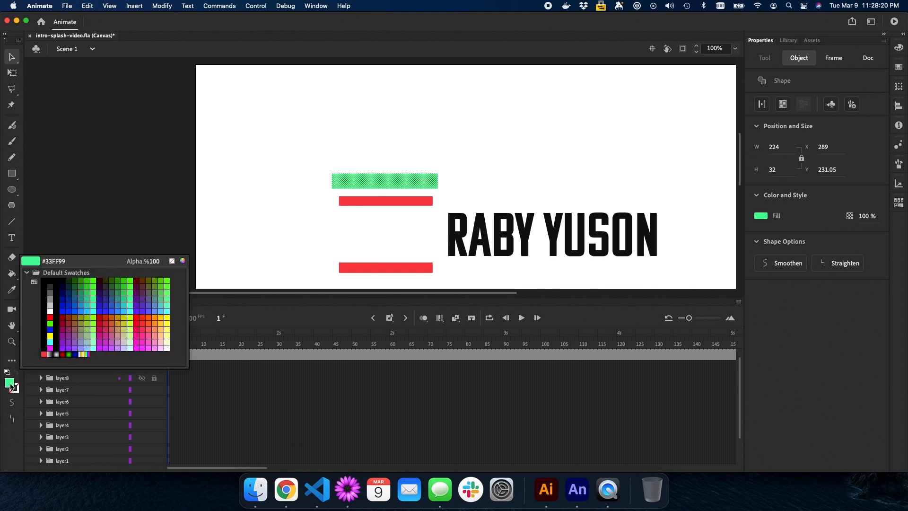
pyautogui.click(51, 310)
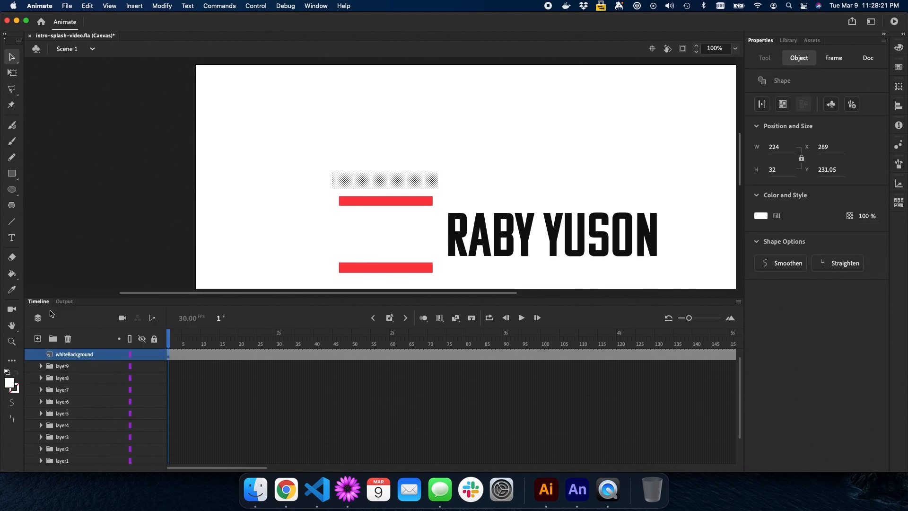
pyautogui.click(272, 223)
pyautogui.scroll(-3, 91, 388)
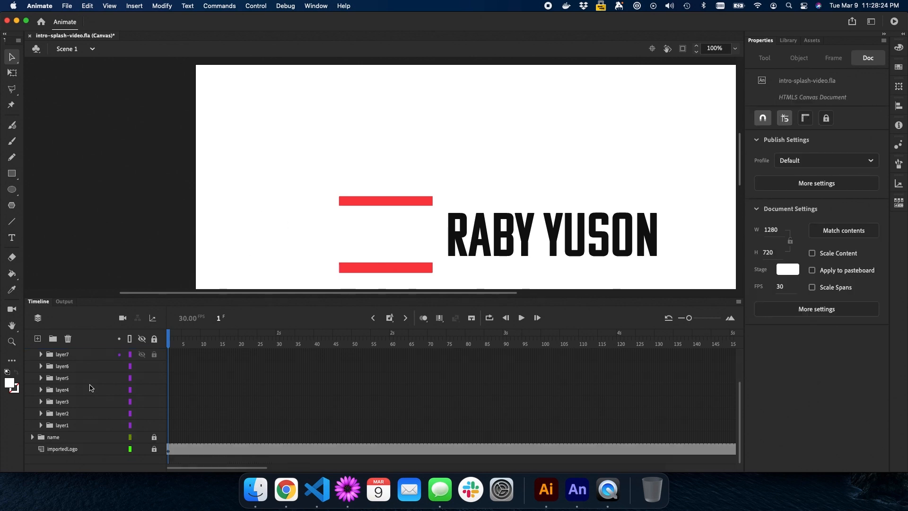
# Hide importedLogo, play the animation, and zoom in to scrub through the red blocks assembling
pyautogui.click(143, 450)
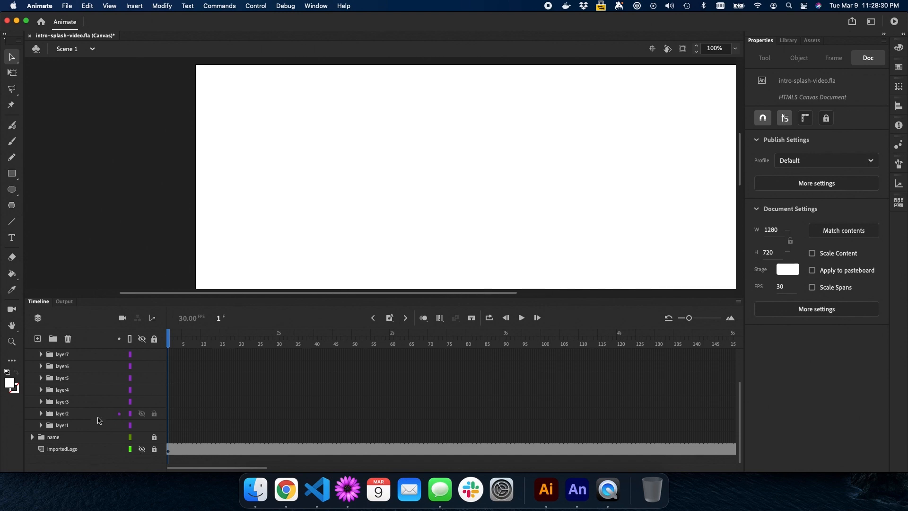
pyautogui.press('Return')
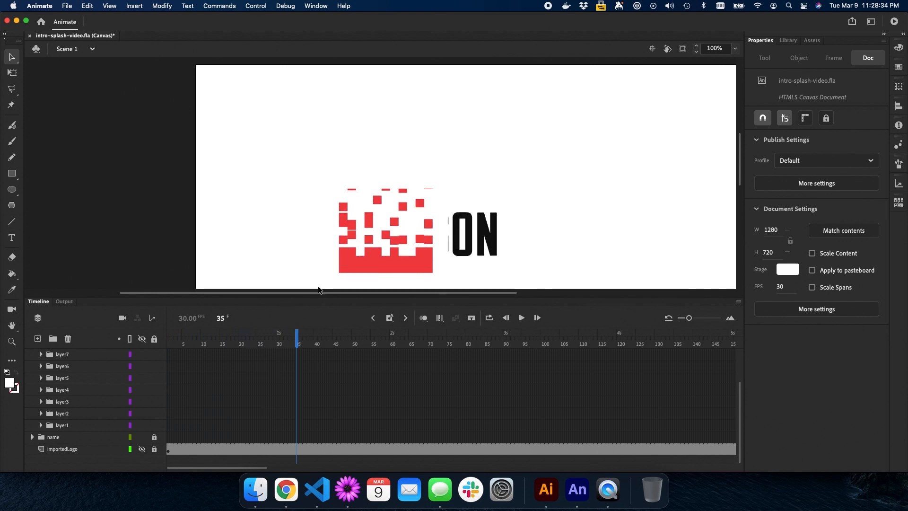
pyautogui.press('super+equal')
pyautogui.press('super+equal')
pyautogui.press('h')
pyautogui.moveTo(410, 154); pyautogui.dragTo(397, 69)
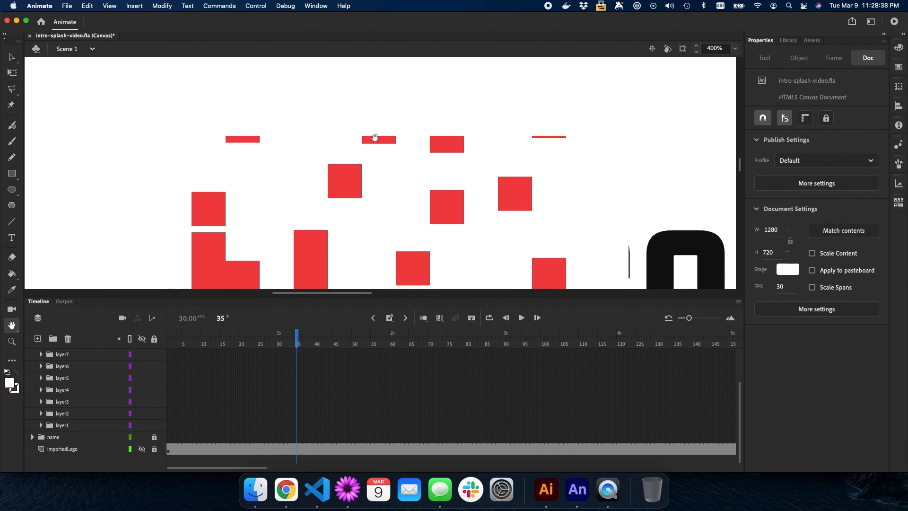
pyautogui.moveTo(220, 318); pyautogui.dragTo(224, 318)
pyautogui.moveTo(220, 318); pyautogui.dragTo(200, 320)
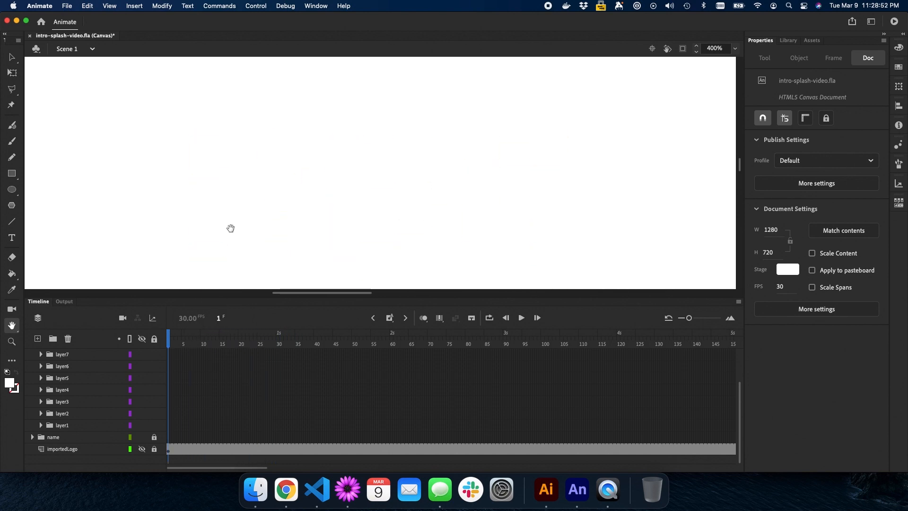
# Zoom back to 100%, replay the animation, and rewind to frame 56
pyautogui.press('super+minus')
pyautogui.press('super+minus')
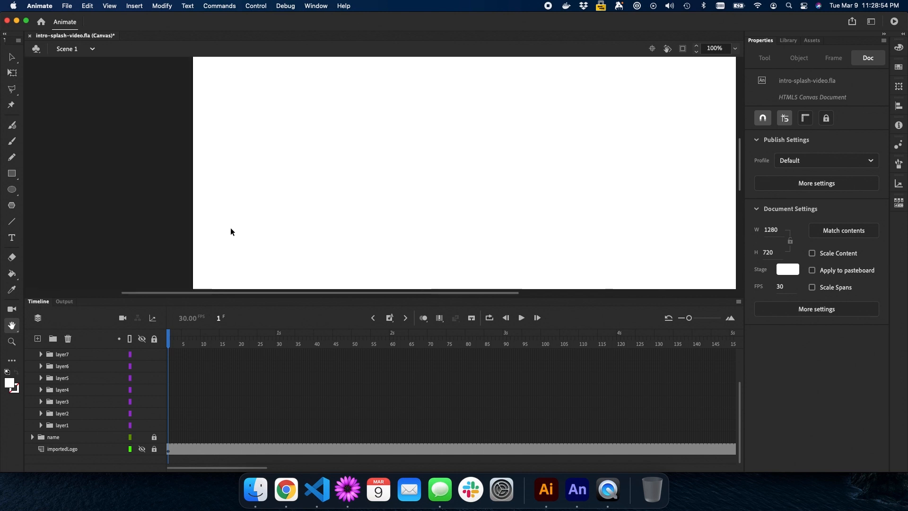
pyautogui.moveTo(257, 228); pyautogui.dragTo(231, 199)
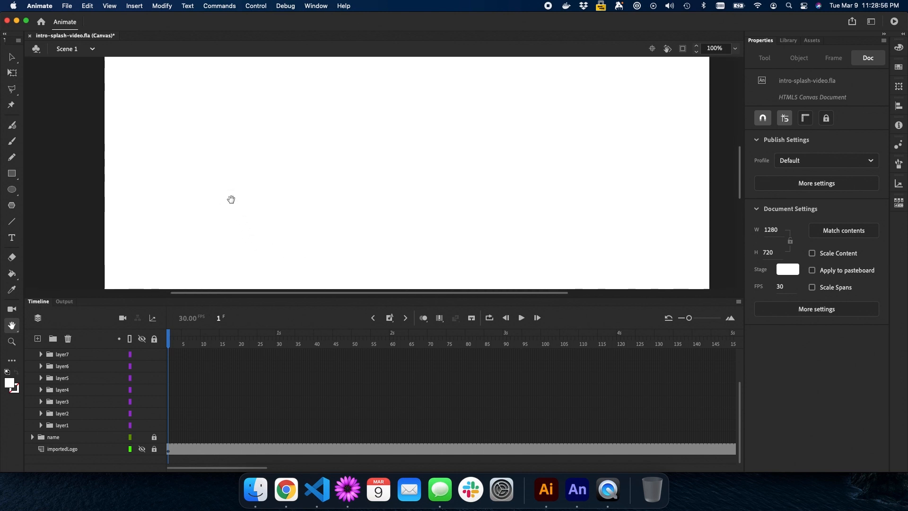
pyautogui.press('Return')
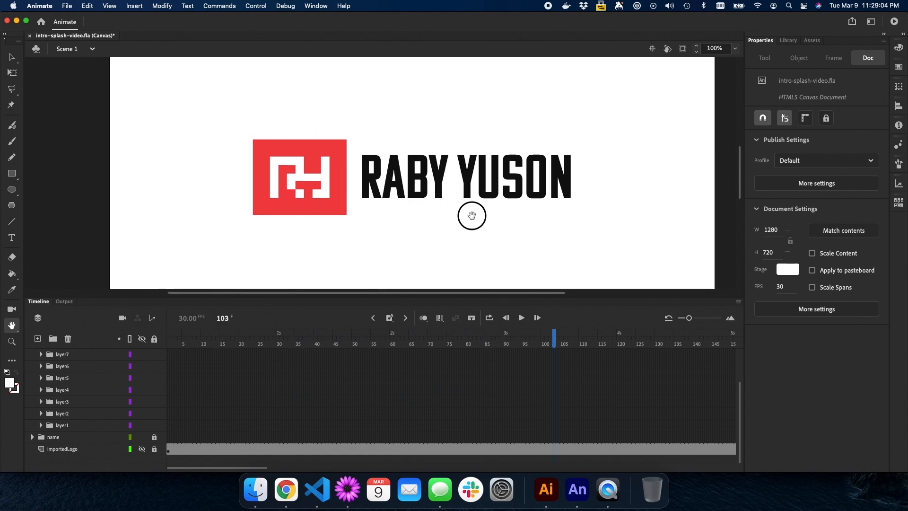
pyautogui.moveTo(470, 213)
pyautogui.mouseDown()
pyautogui.moveTo(483, 219)
pyautogui.moveTo(473, 218)
pyautogui.mouseUp()
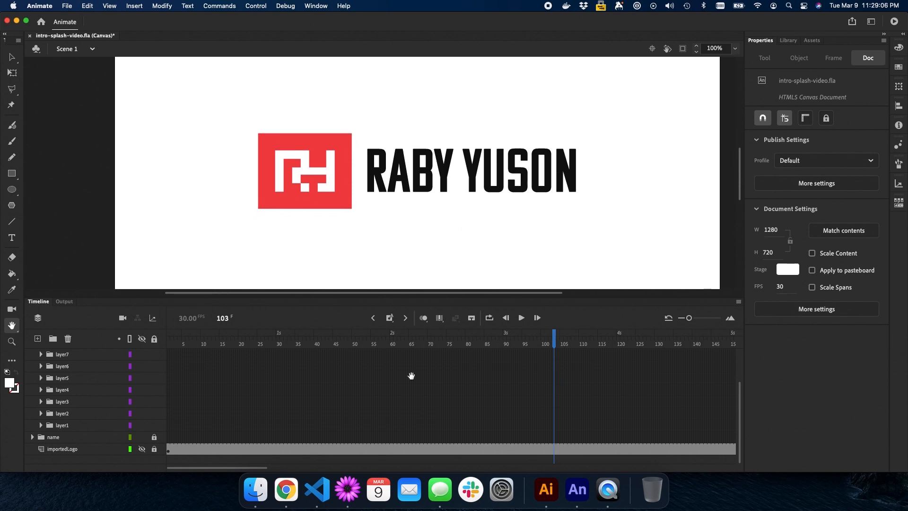
pyautogui.moveTo(556, 337); pyautogui.dragTo(431, 348)
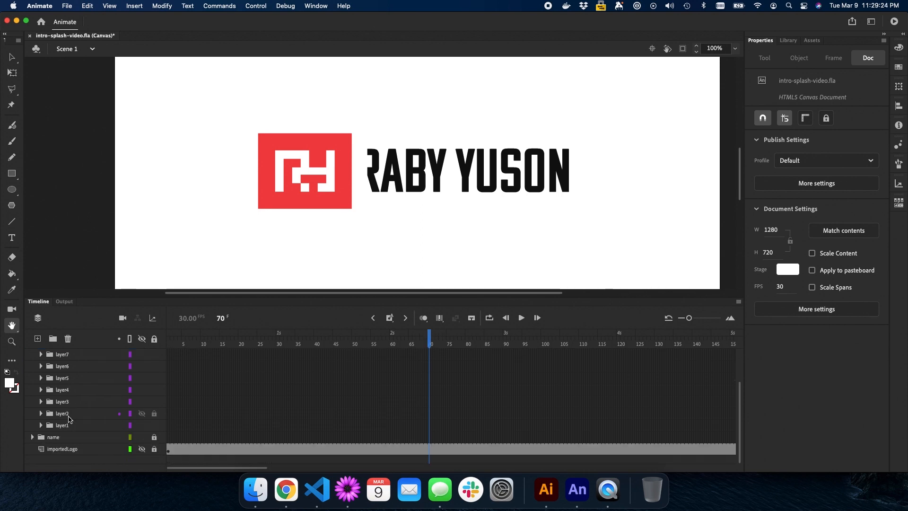
# In the name folder, pull the text tween's end from frame 89 to 70, then scrub to frame 31
pyautogui.click(33, 438)
pyautogui.scroll(-2, 421, 436)
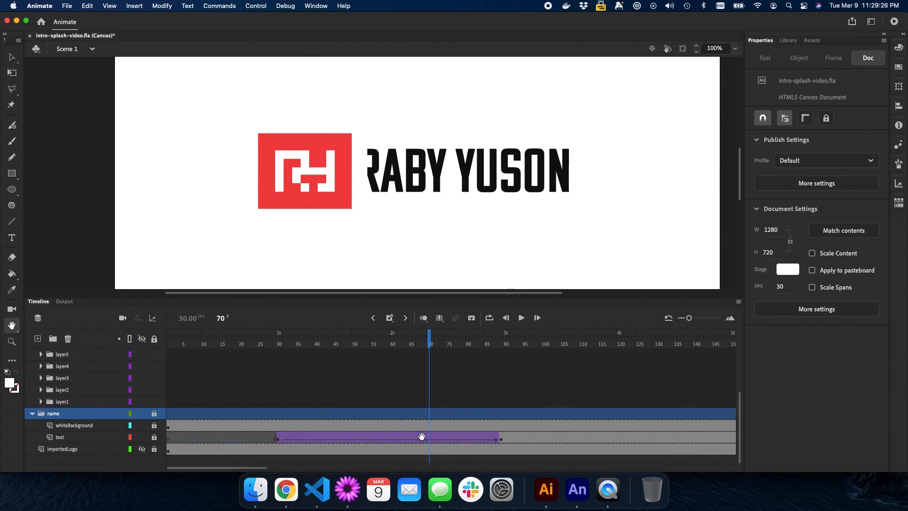
pyautogui.click(500, 439)
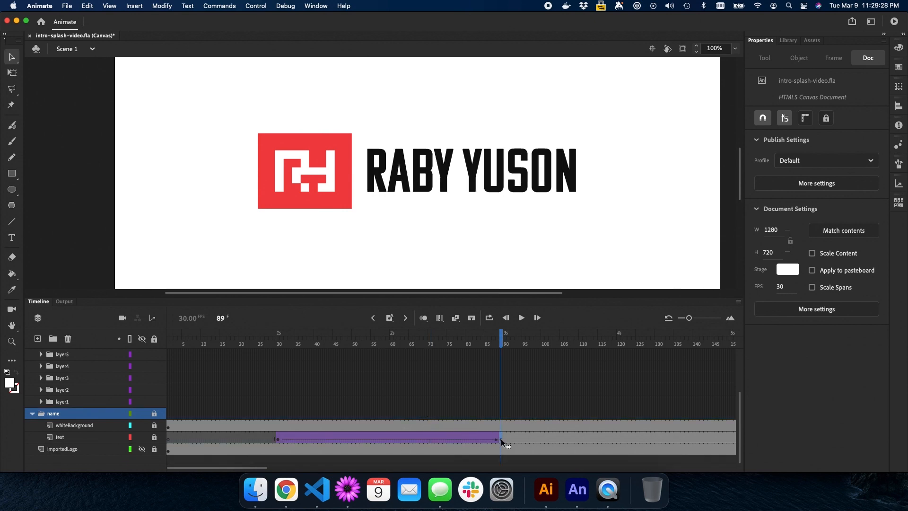
pyautogui.moveTo(501, 436); pyautogui.dragTo(430, 437)
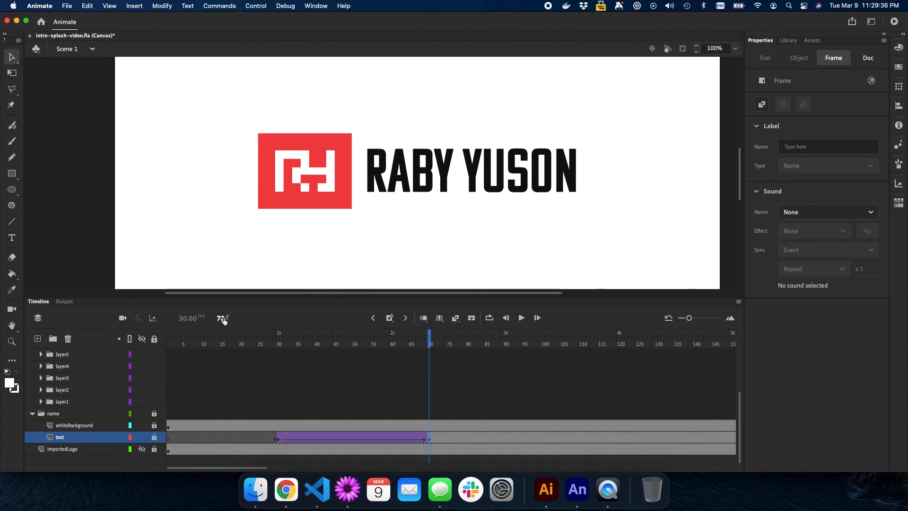
pyautogui.moveTo(224, 320); pyautogui.dragTo(198, 324)
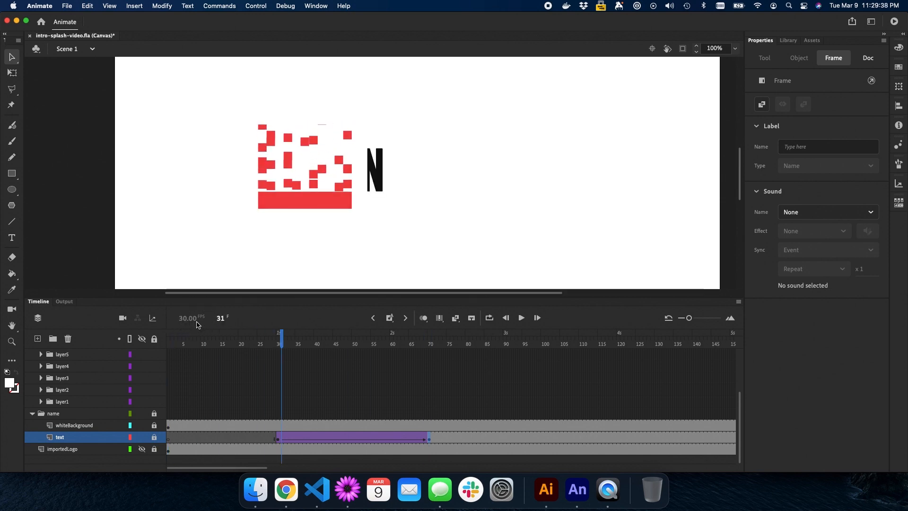
pyautogui.press('Return')
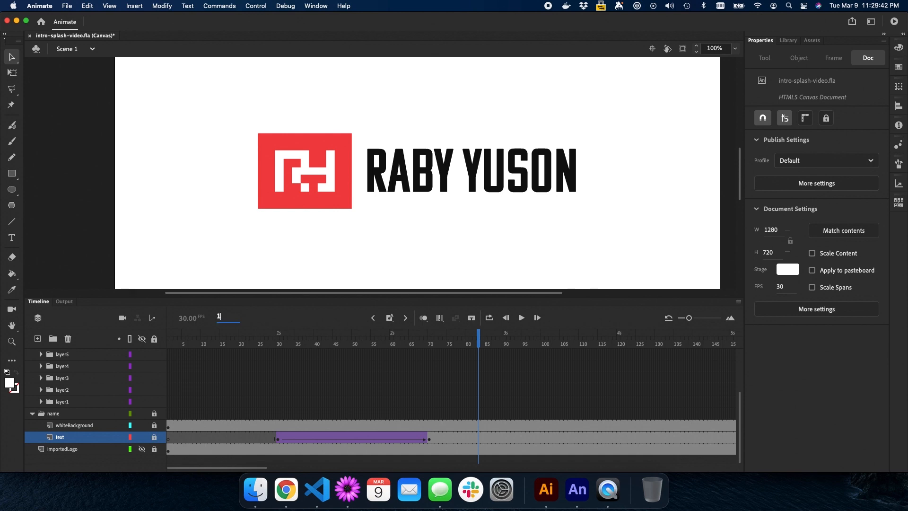
pyautogui.write('1')
pyautogui.press('Return')
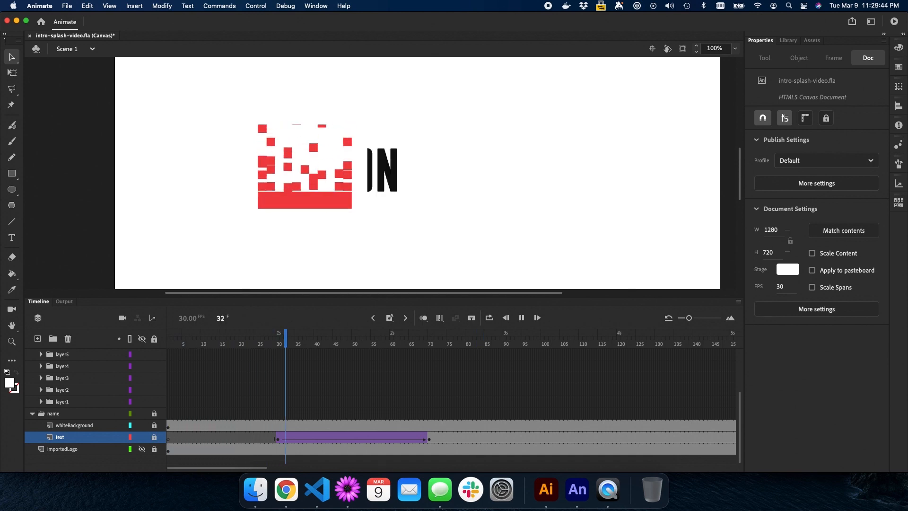
pyautogui.press('Return')
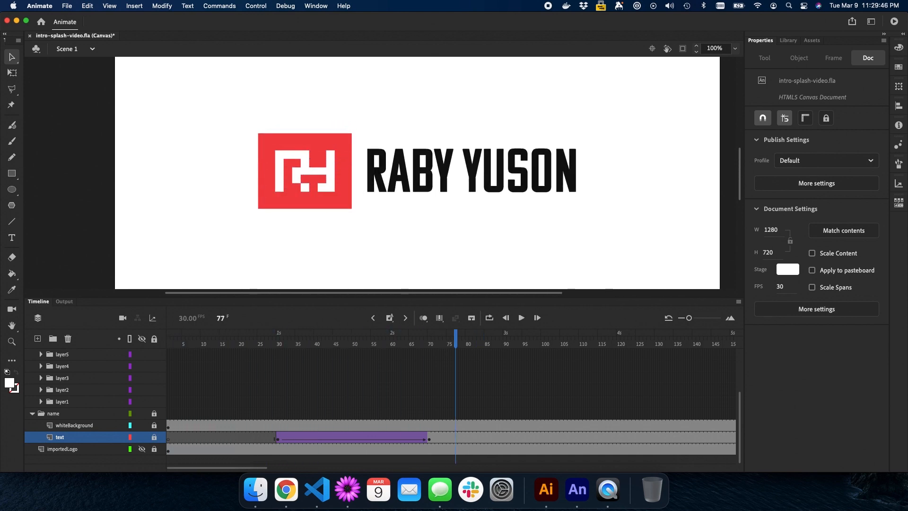
pyautogui.moveTo(223, 317); pyautogui.dragTo(185, 319)
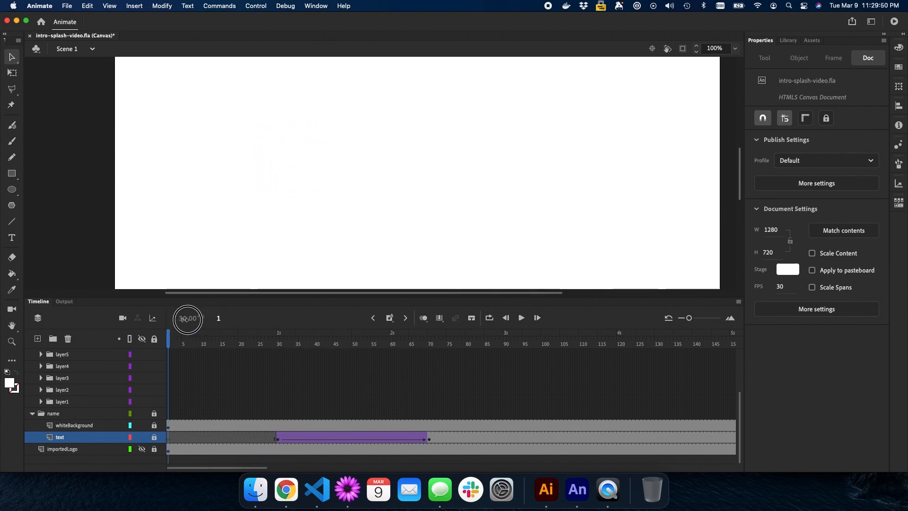
pyautogui.press('Return')
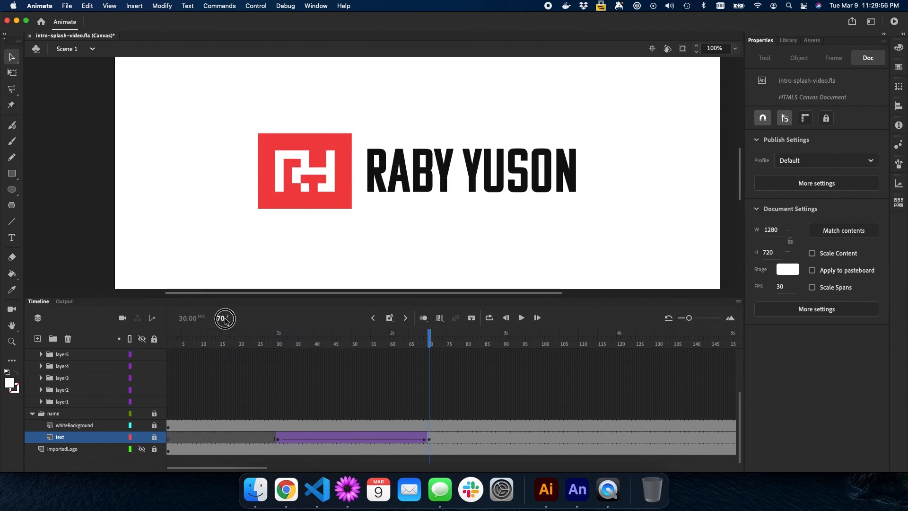
pyautogui.moveTo(221, 320); pyautogui.dragTo(175, 322)
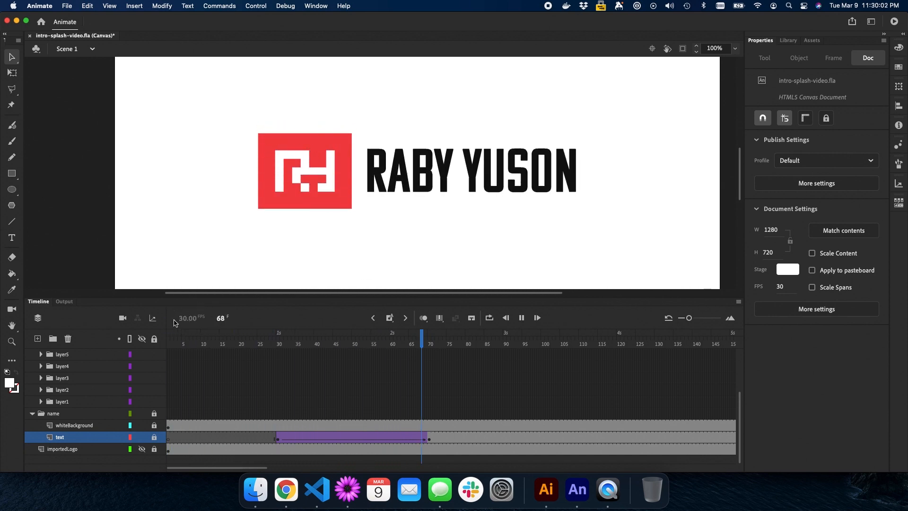
pyautogui.press('Return')
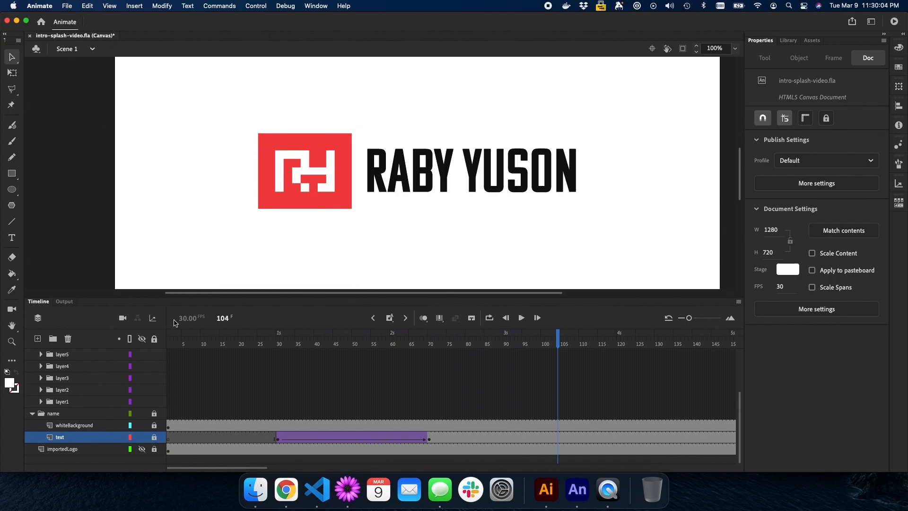